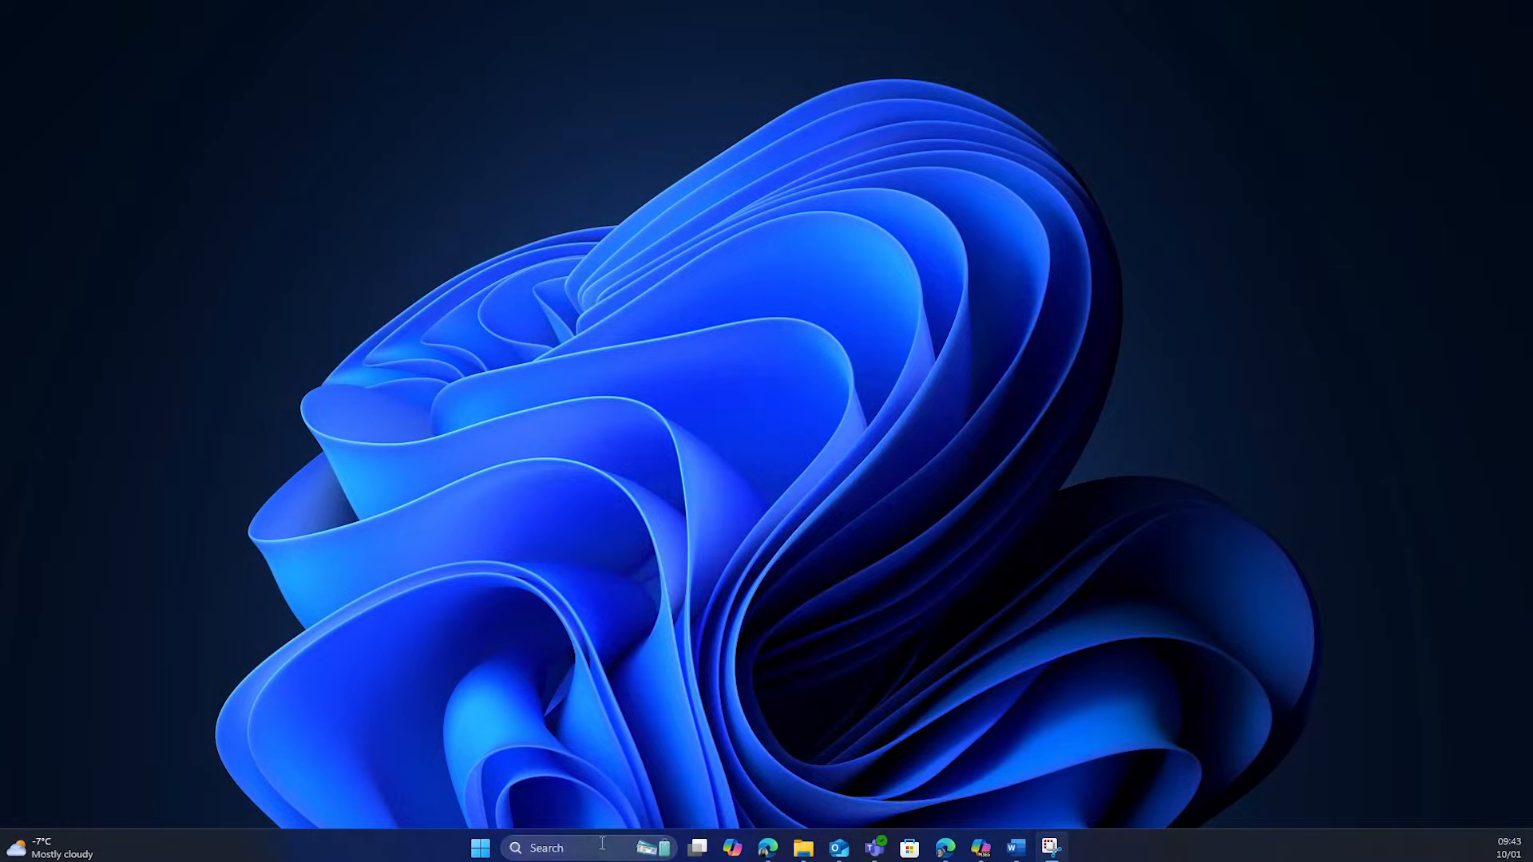
# Launch Photos, browse iCloud Photos, then show the Favourites album
pyautogui.click(601, 844)
pyautogui.write('photos')
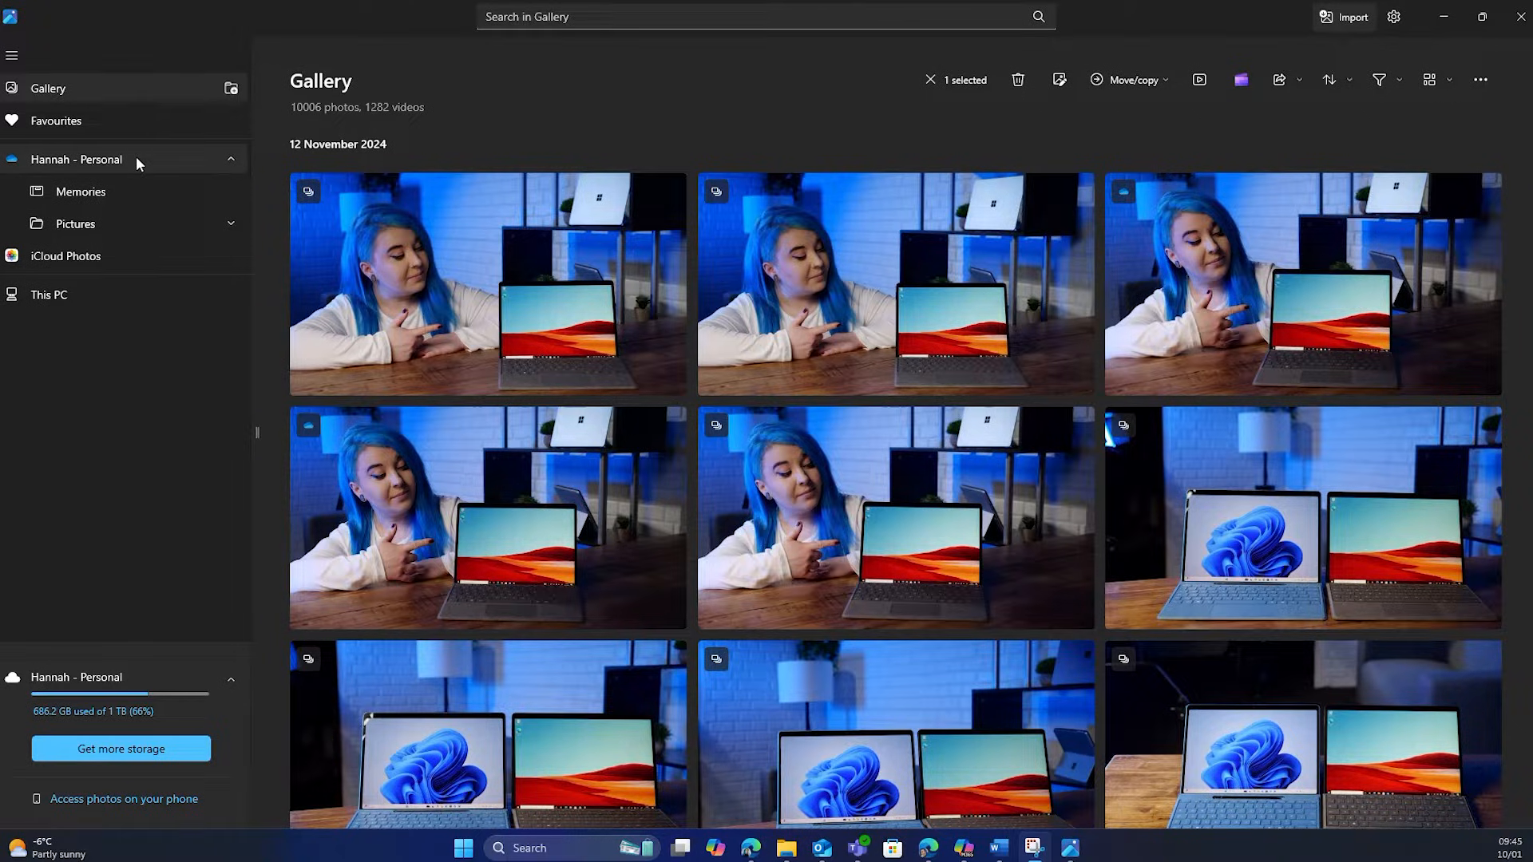
pyautogui.click(87, 261)
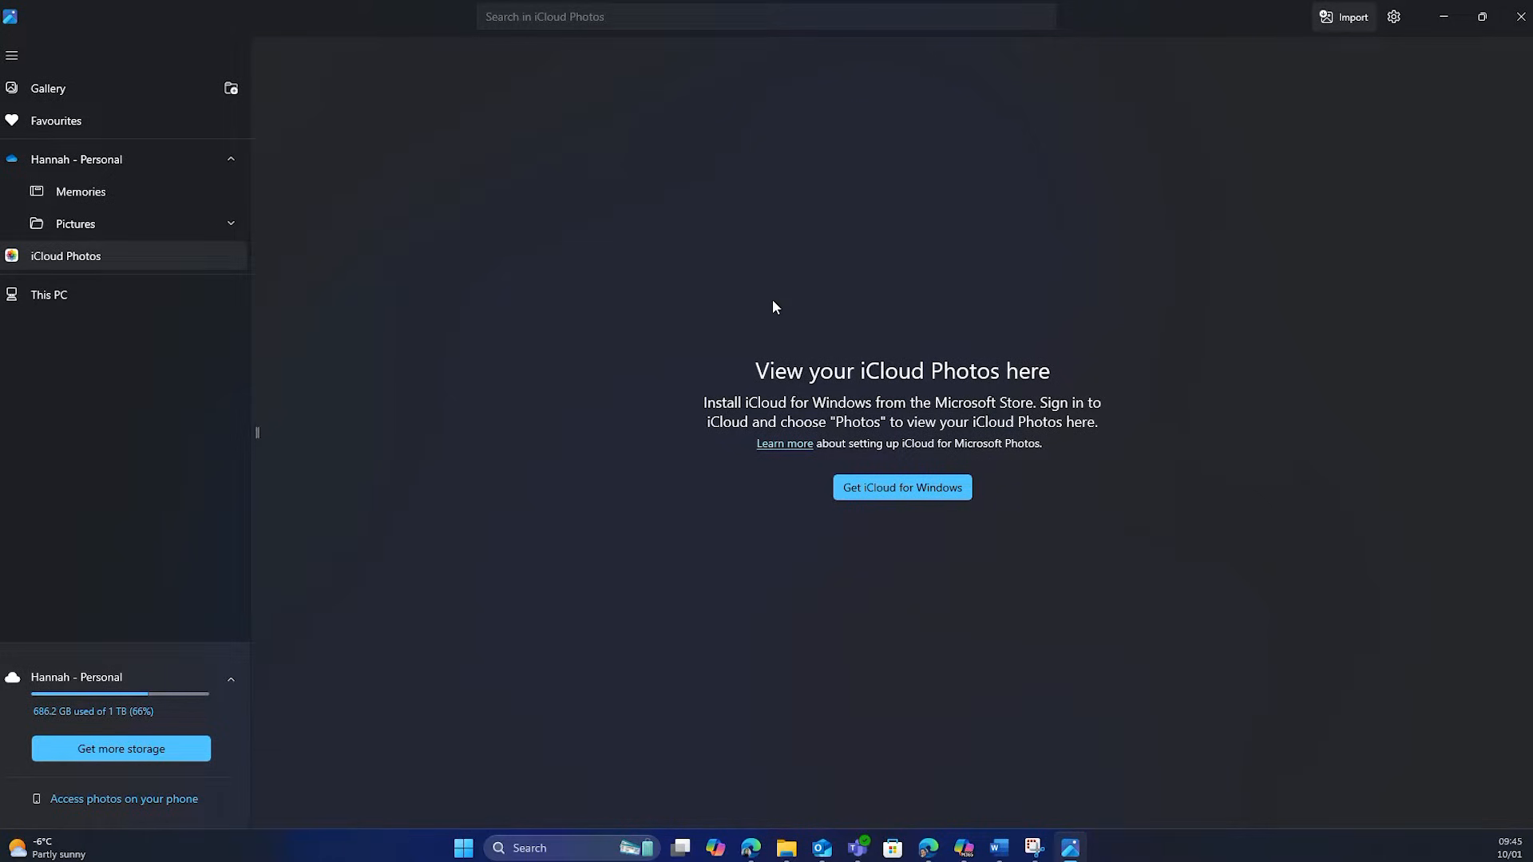
pyautogui.click(107, 123)
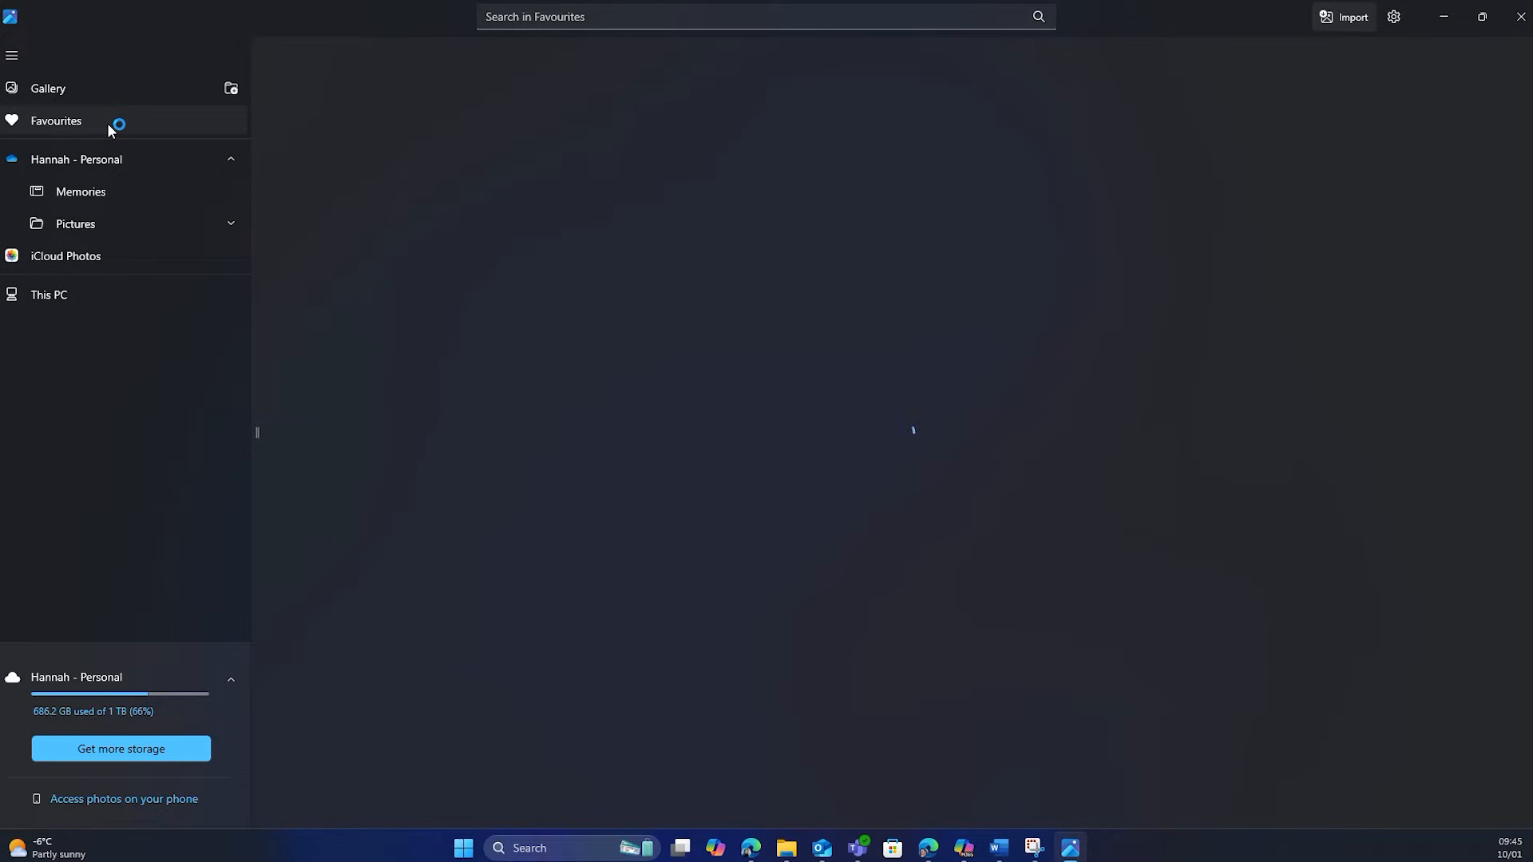
pyautogui.moveTo(896, 273)
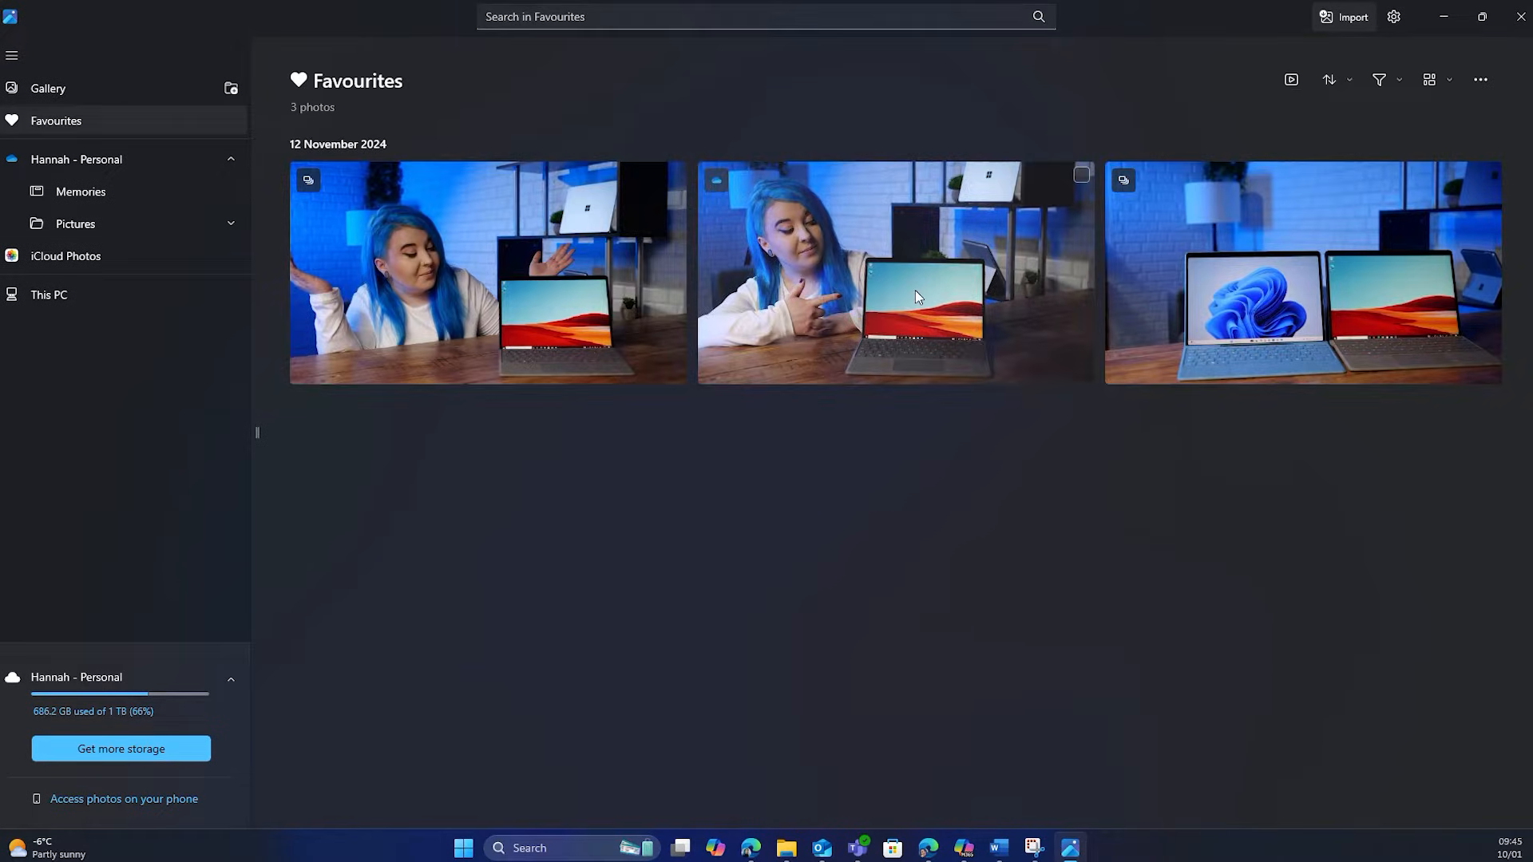
# Open the second favourite photo P1050356.JPG in the editor and start AI Restyle
pyautogui.doubleClick(915, 291)
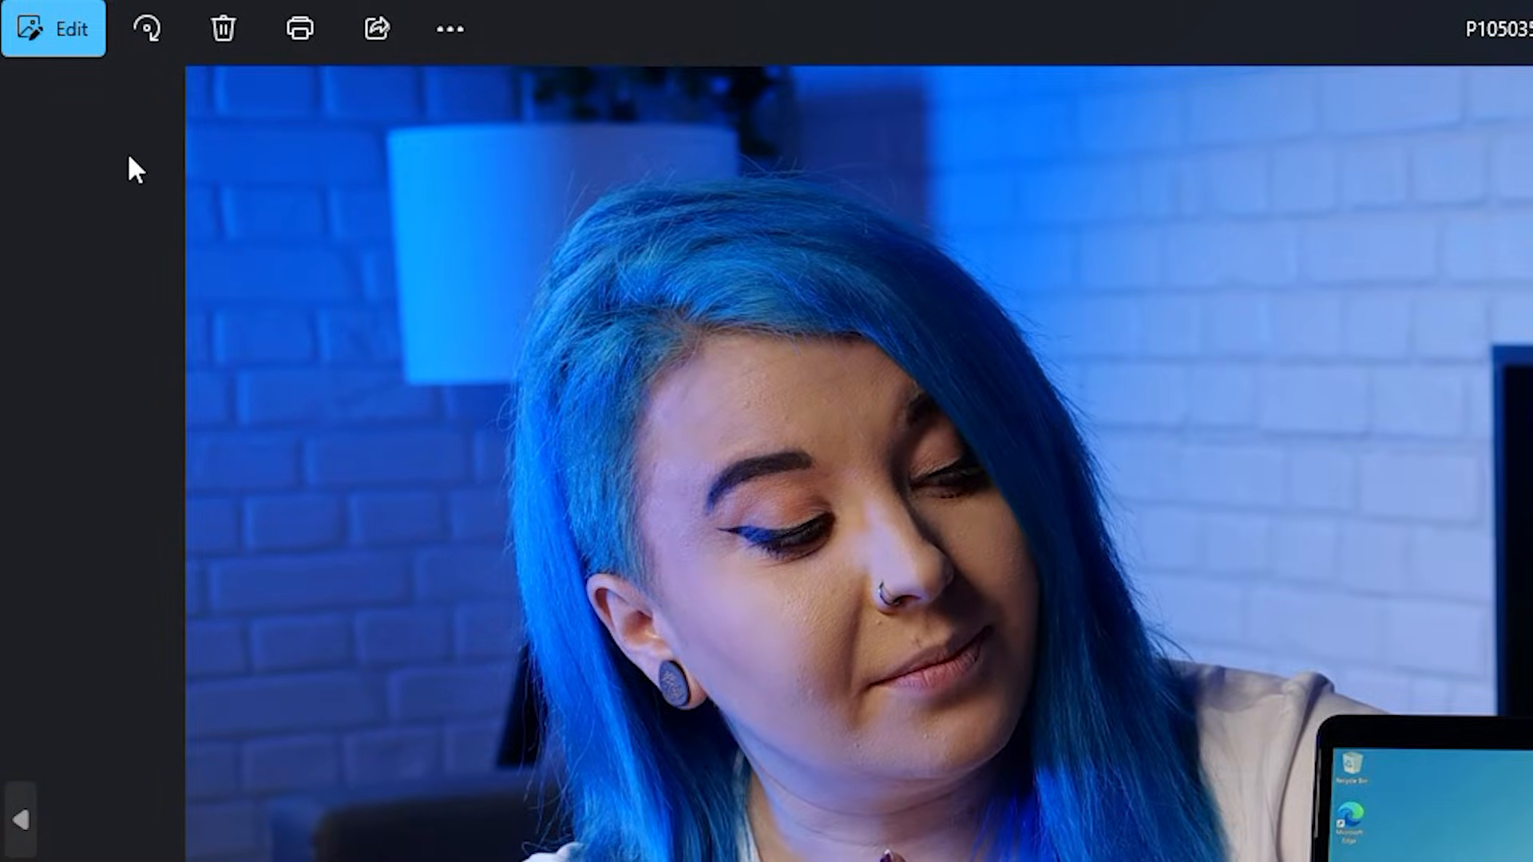
pyautogui.click(50, 28)
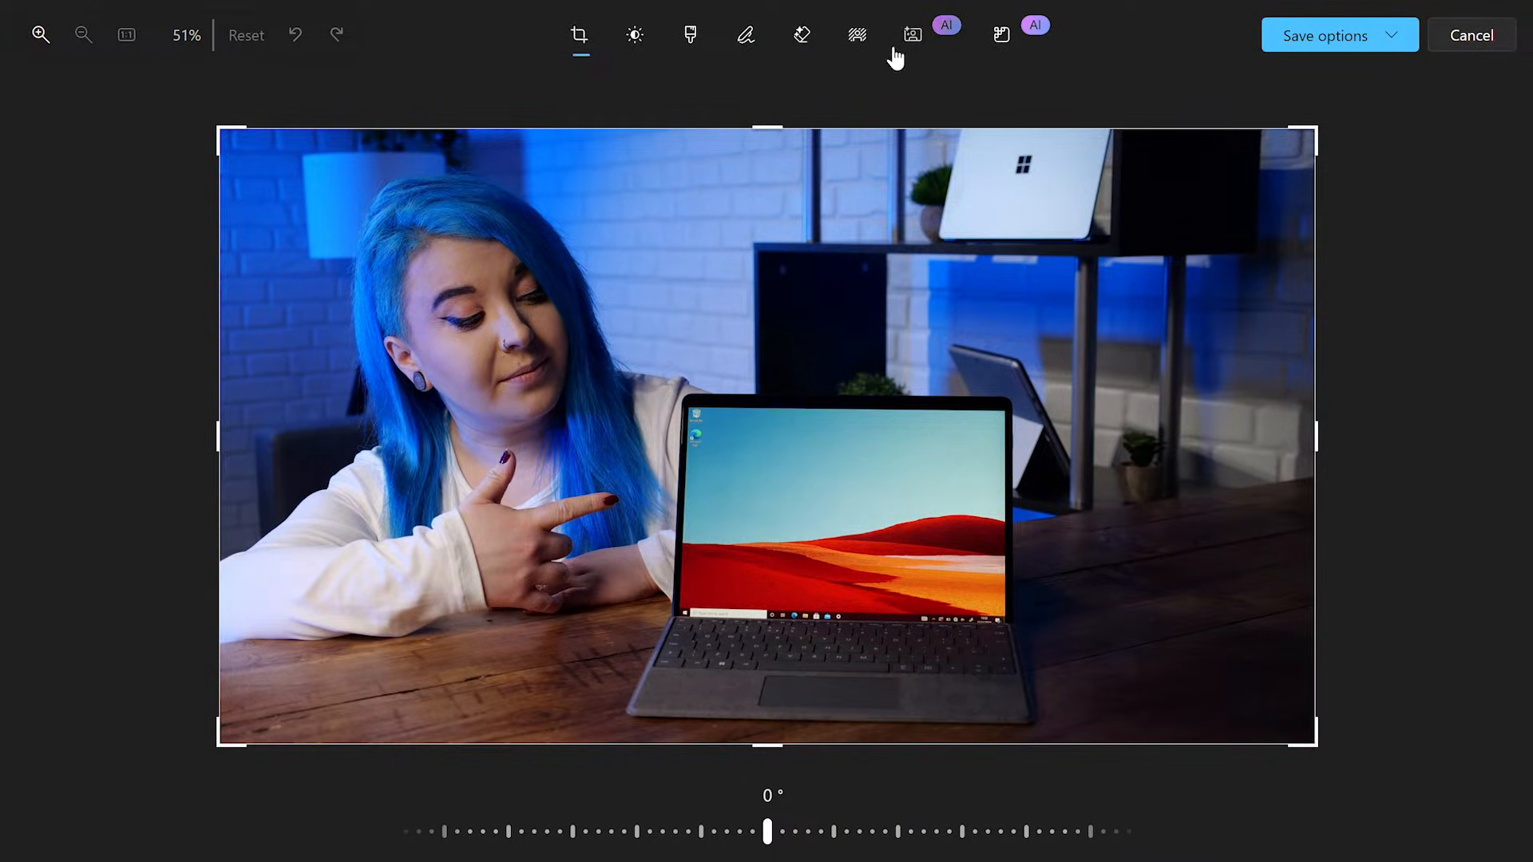
pyautogui.click(919, 40)
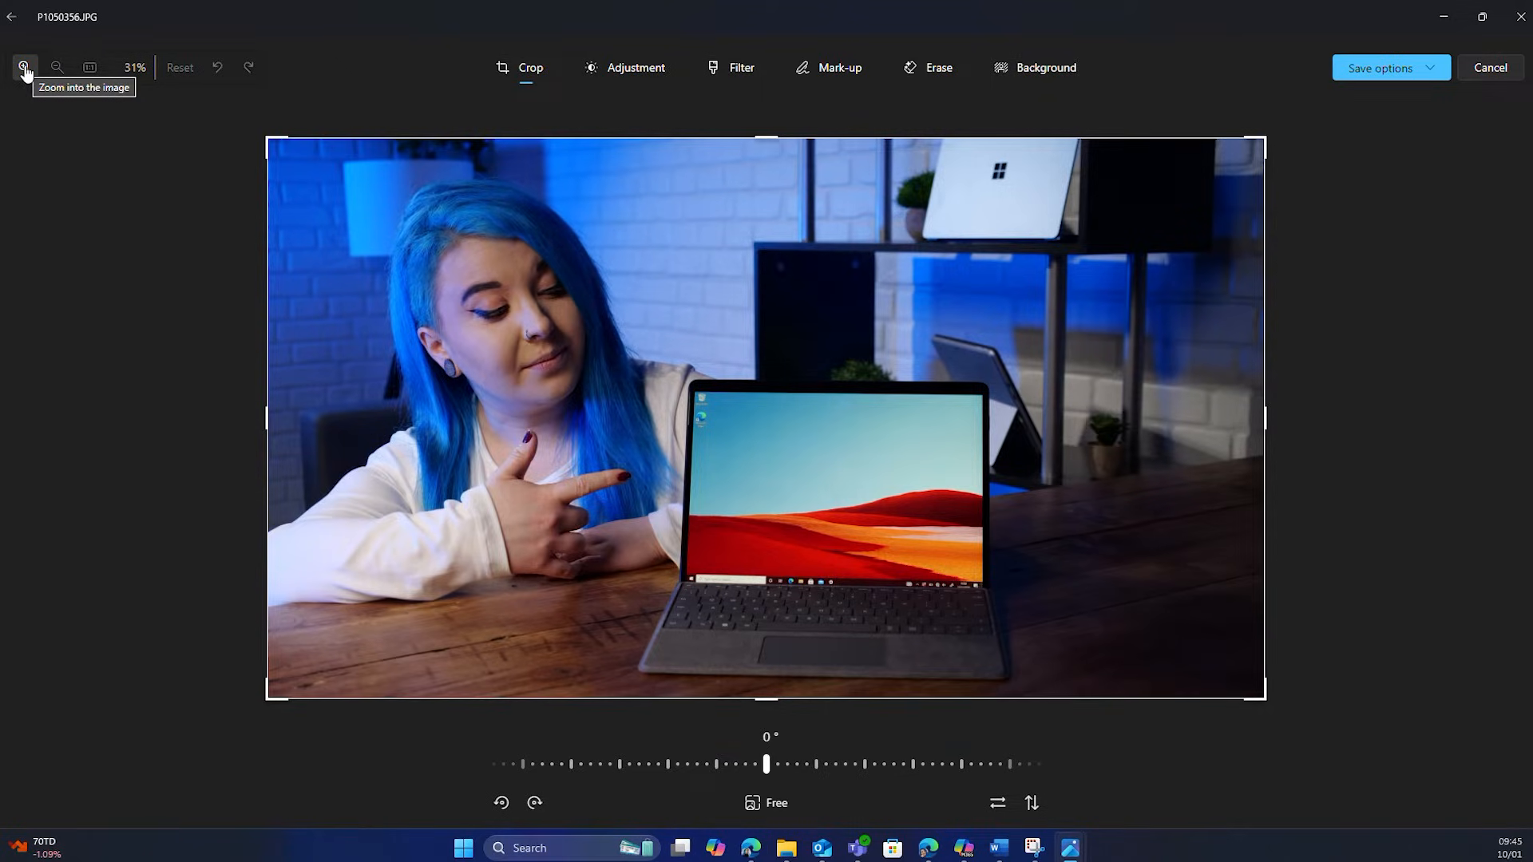
pyautogui.click(26, 71)
pyautogui.click(26, 70)
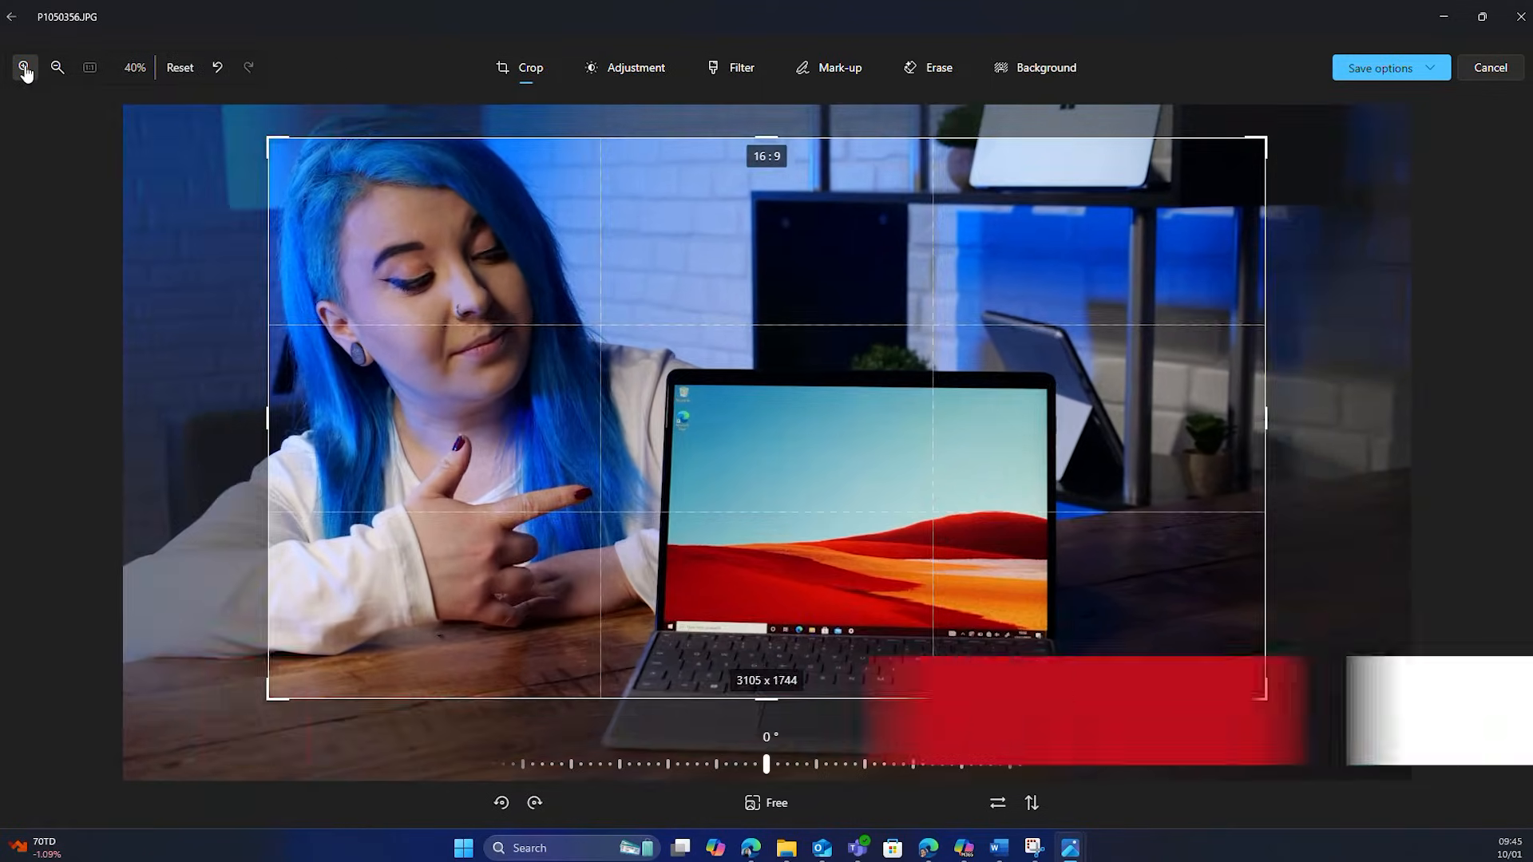
pyautogui.click(118, 51)
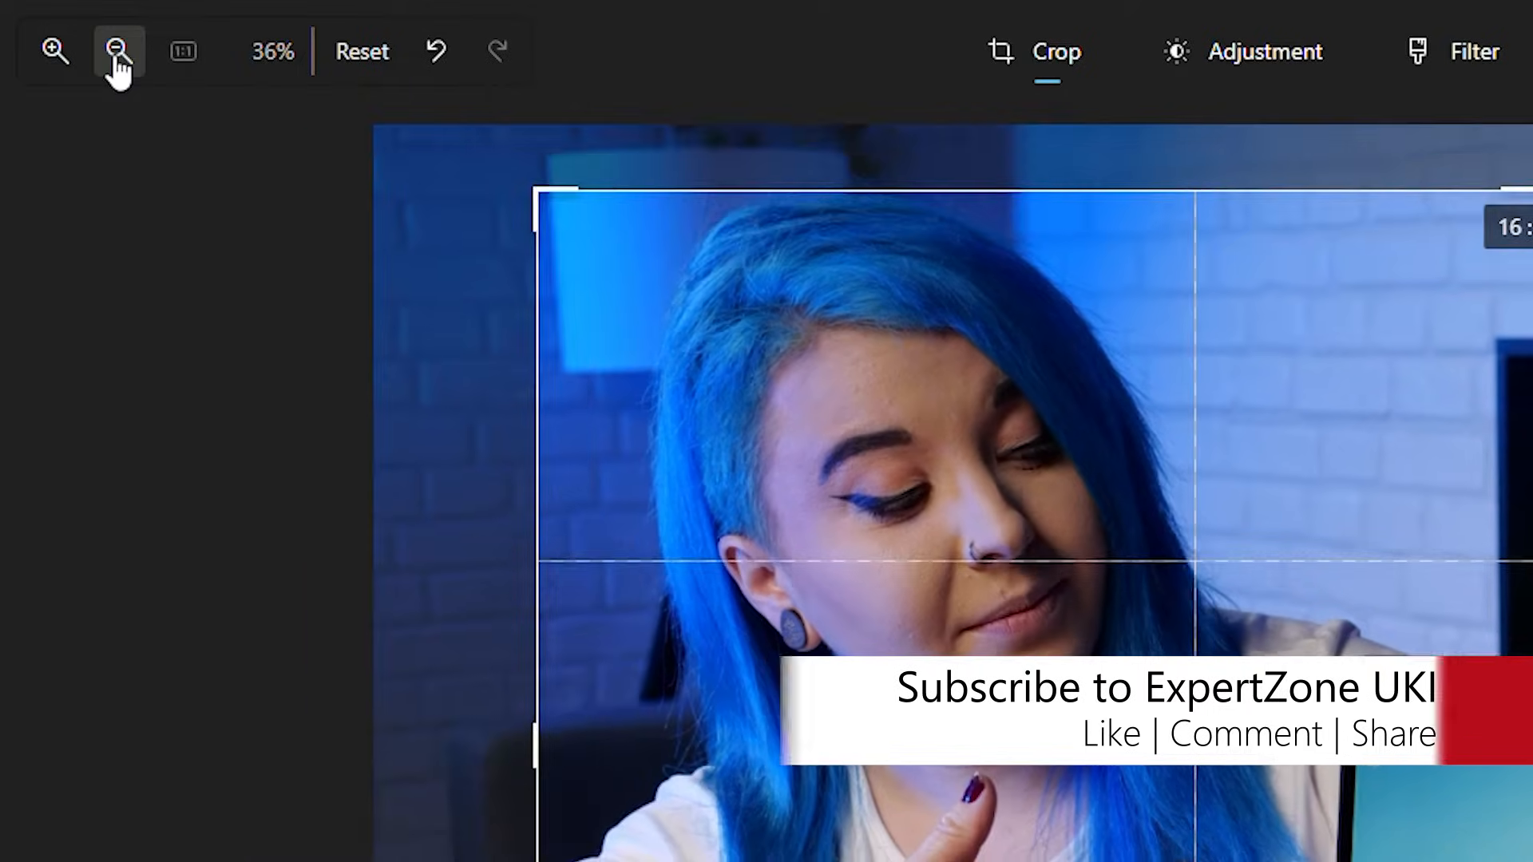
pyautogui.click(118, 51)
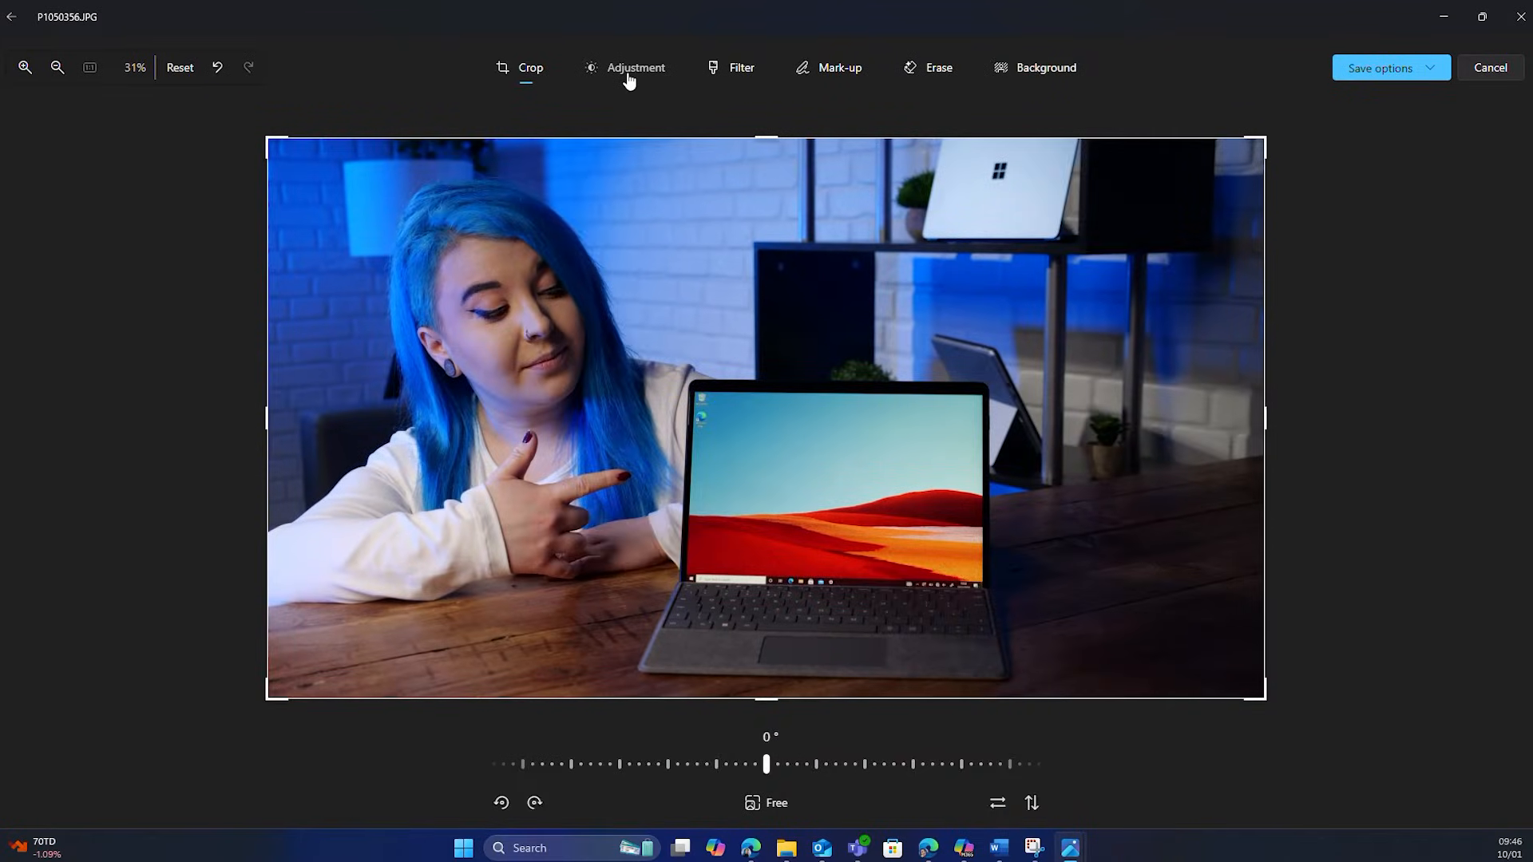
pyautogui.click(629, 72)
pyautogui.click(89, 67)
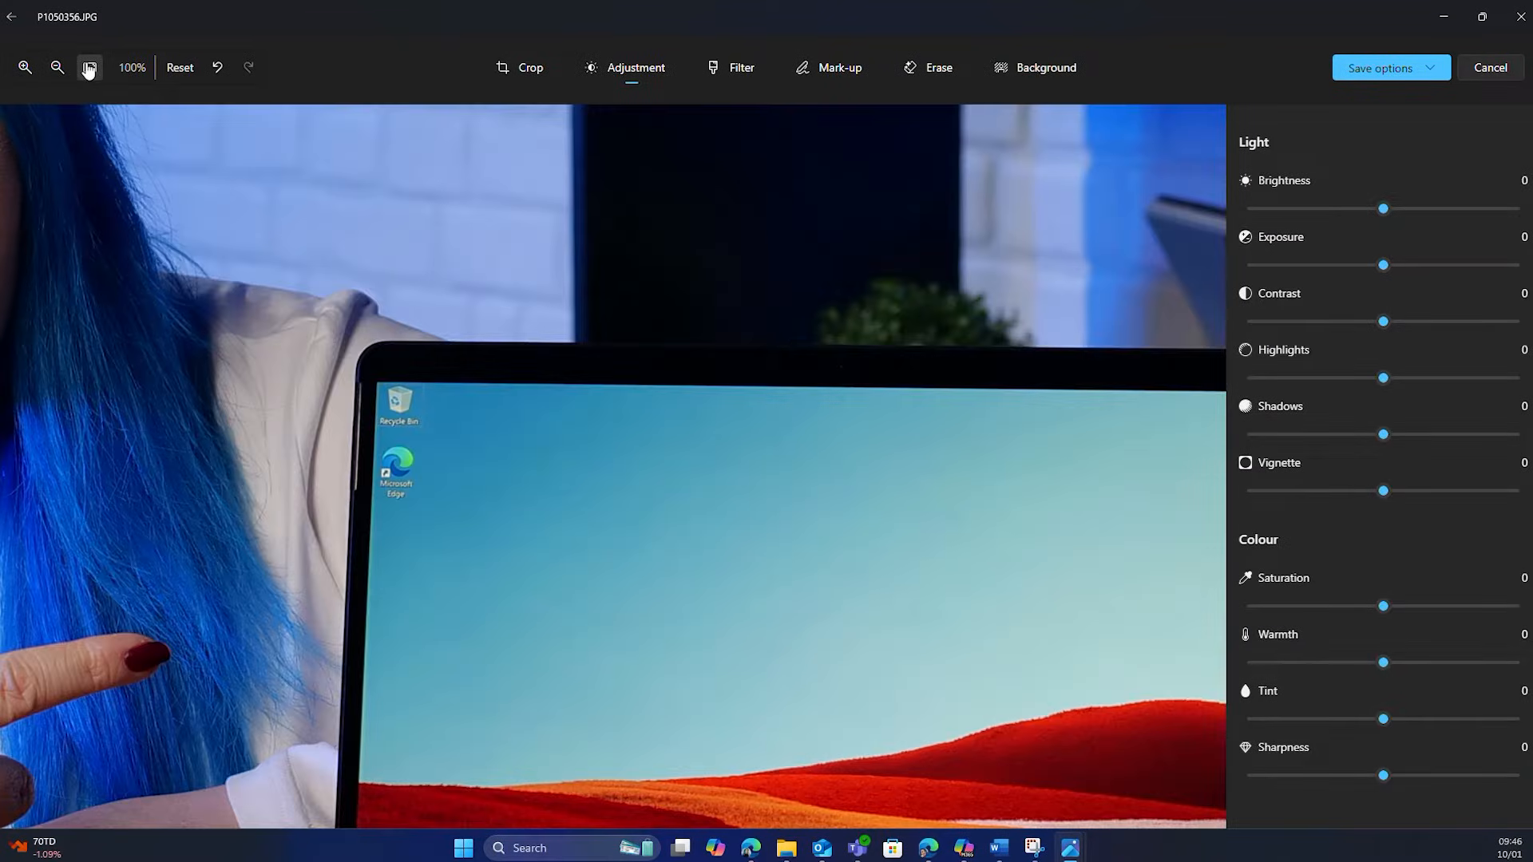
pyautogui.moveTo(239, 252); pyautogui.dragTo(795, 429)
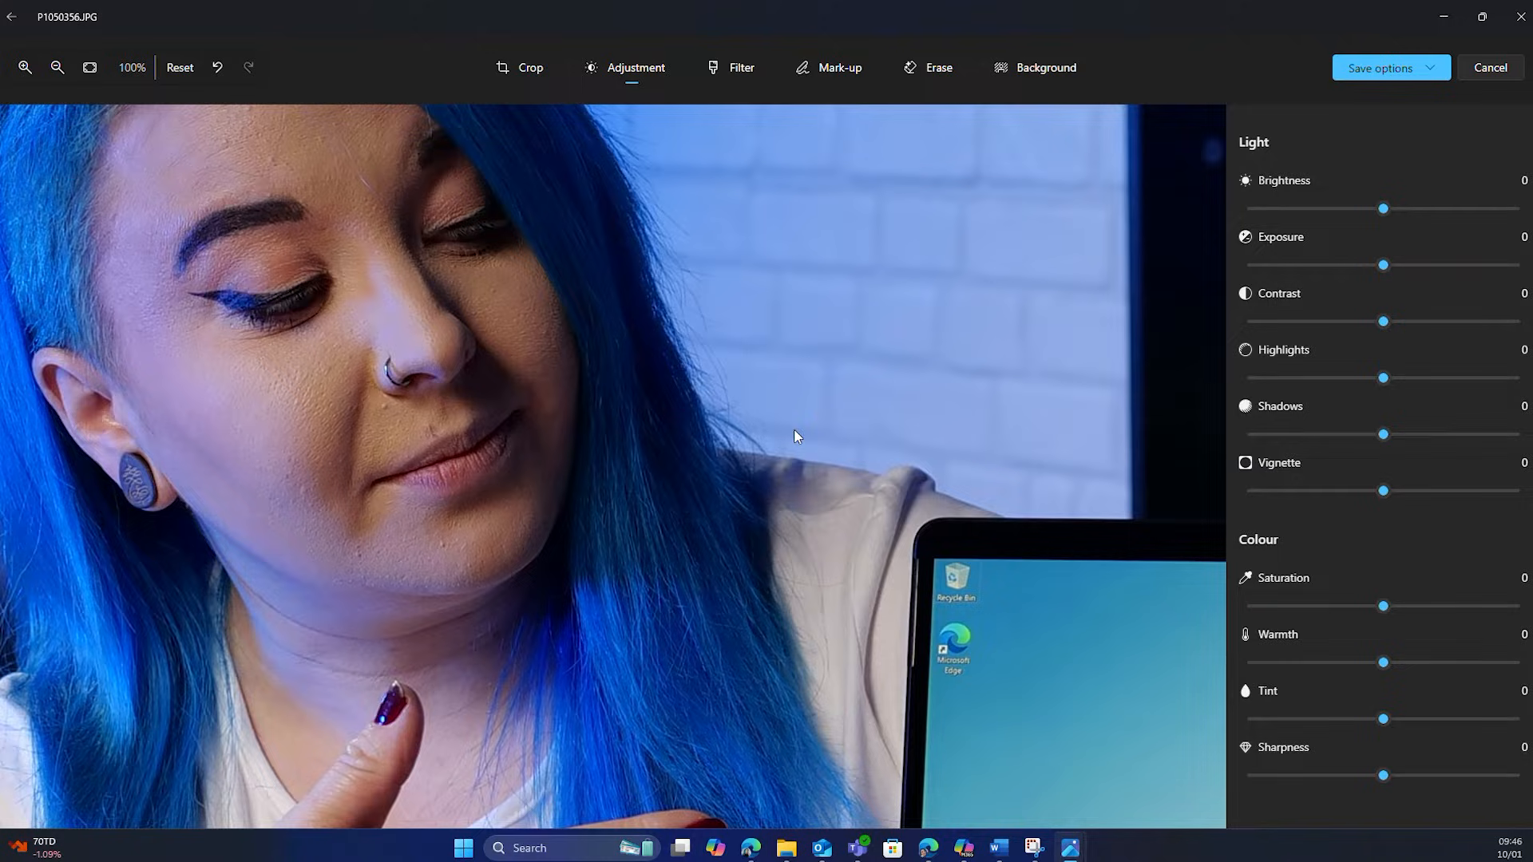
pyautogui.click(92, 68)
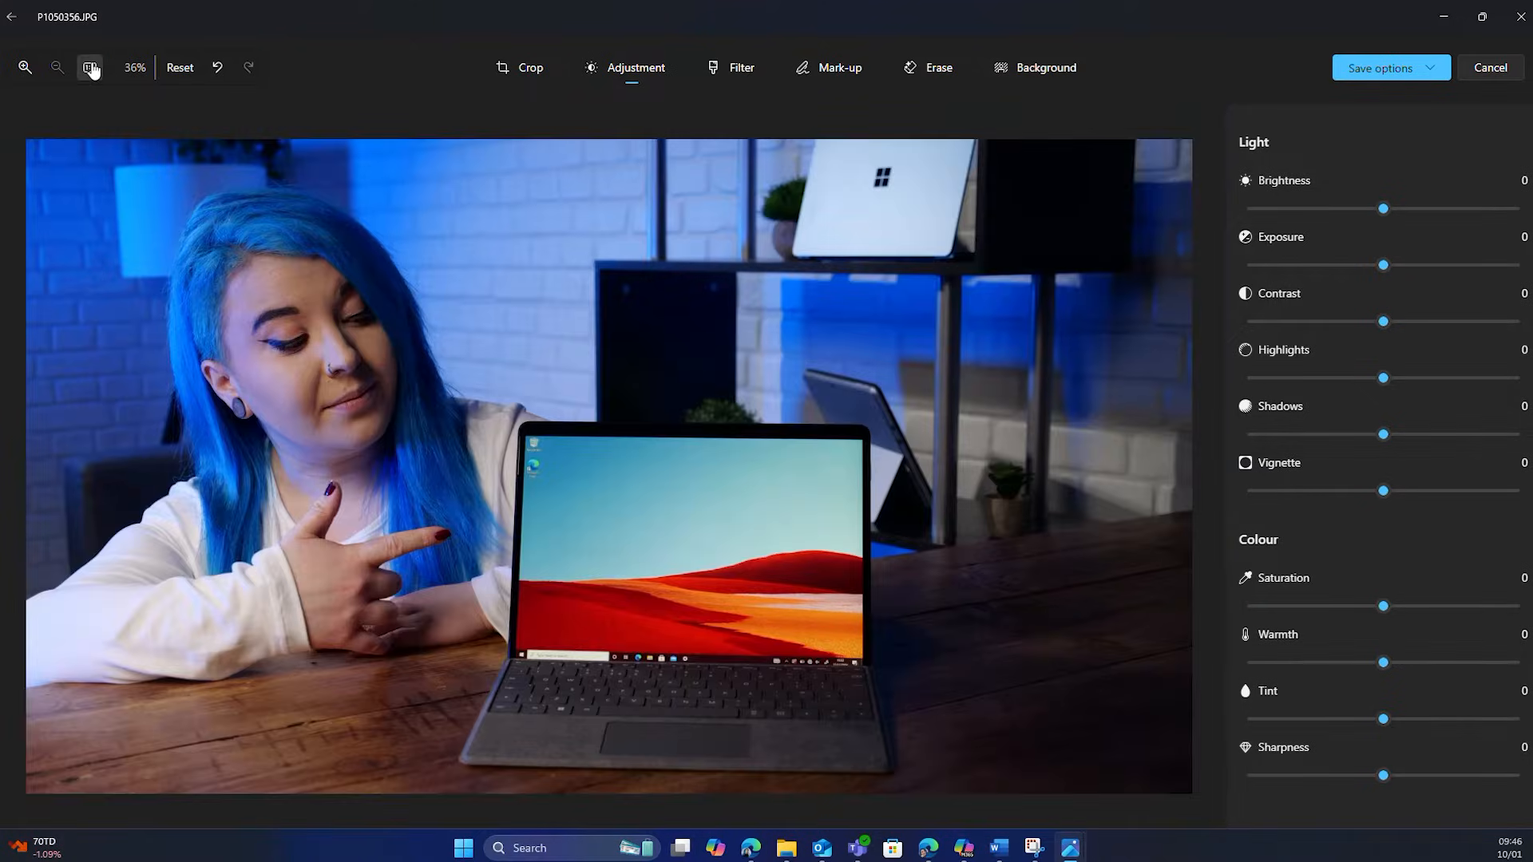
pyautogui.click(523, 69)
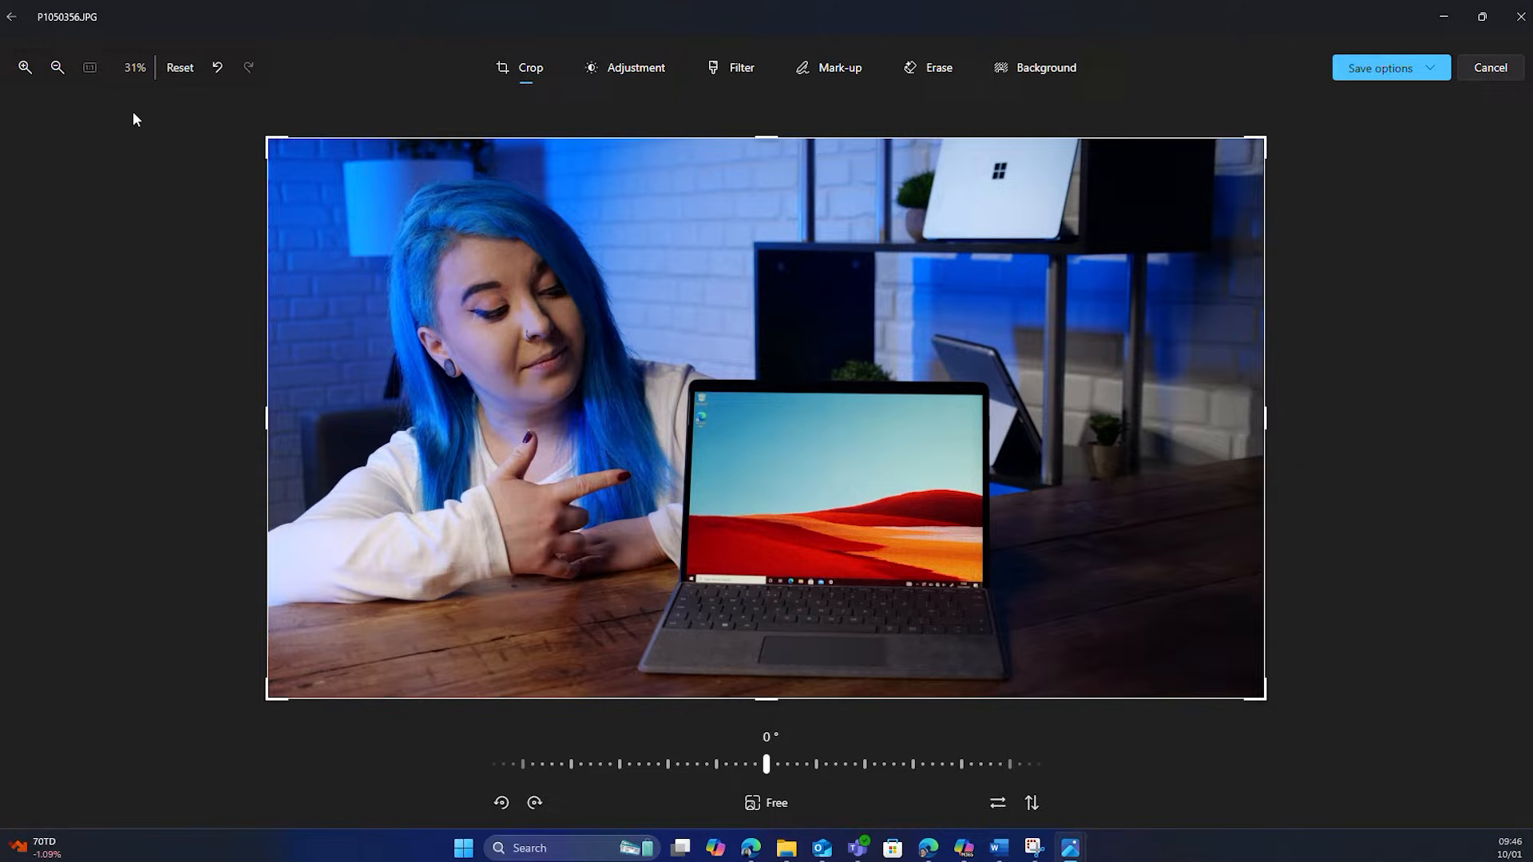
# Try Undo and Redo, then Reset the image and confirm so the crop spans the full 4016 x 2256 photo
pyautogui.click(219, 68)
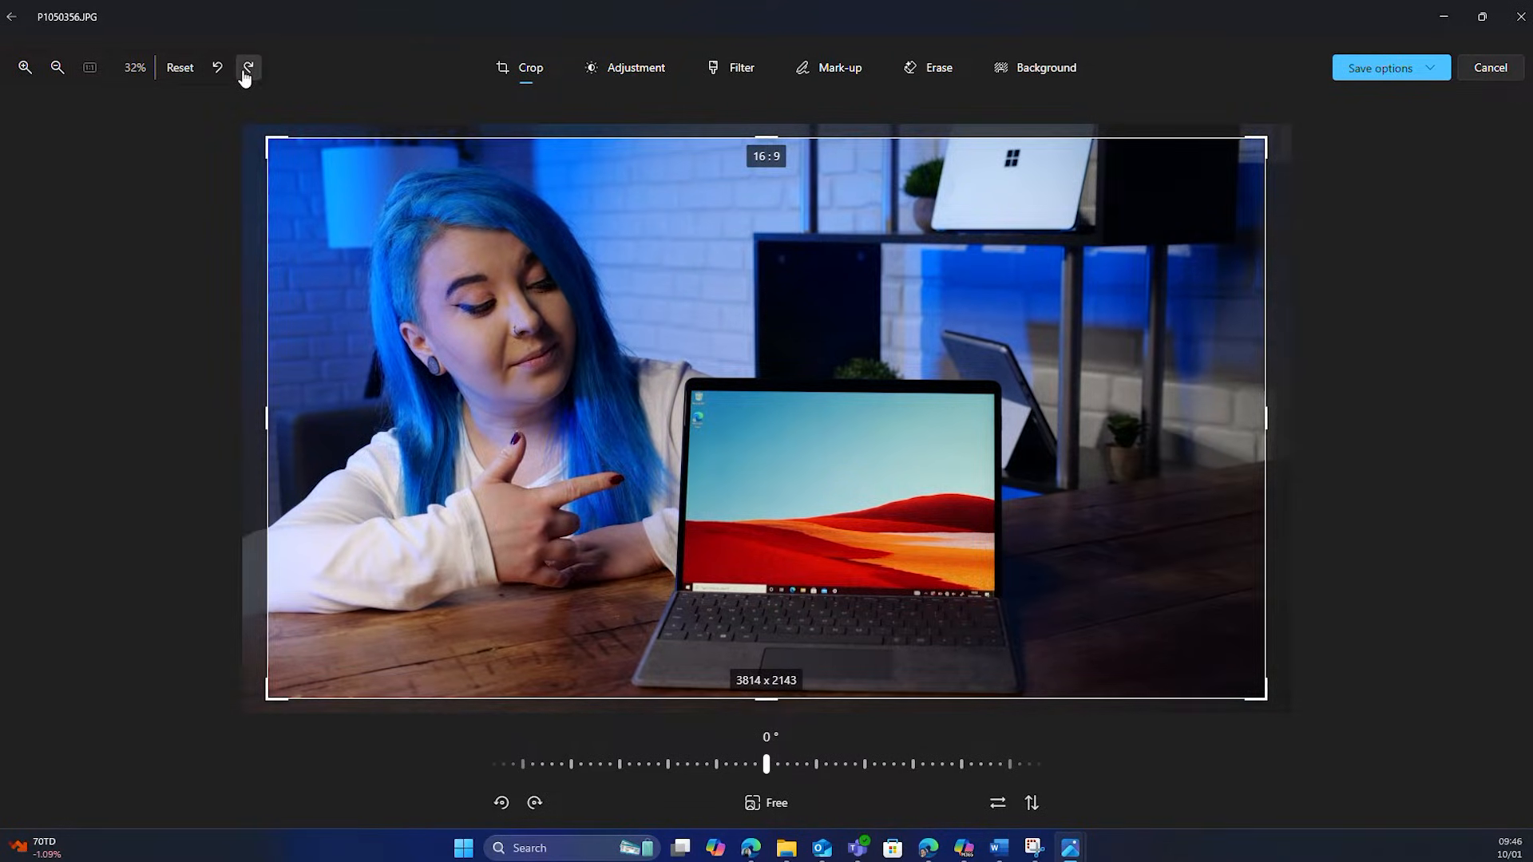
pyautogui.click(249, 68)
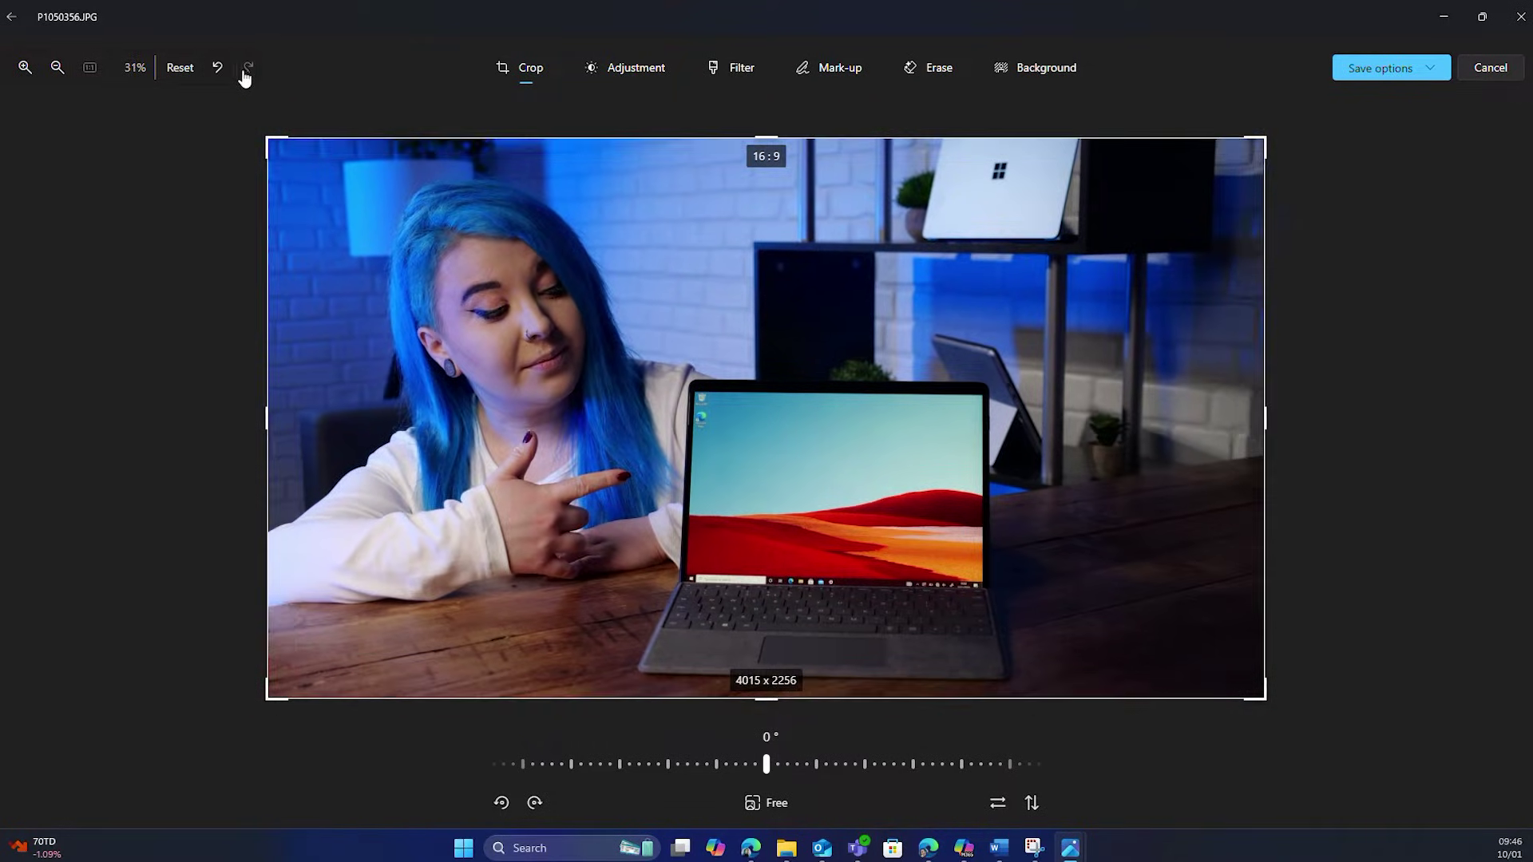
pyautogui.click(180, 67)
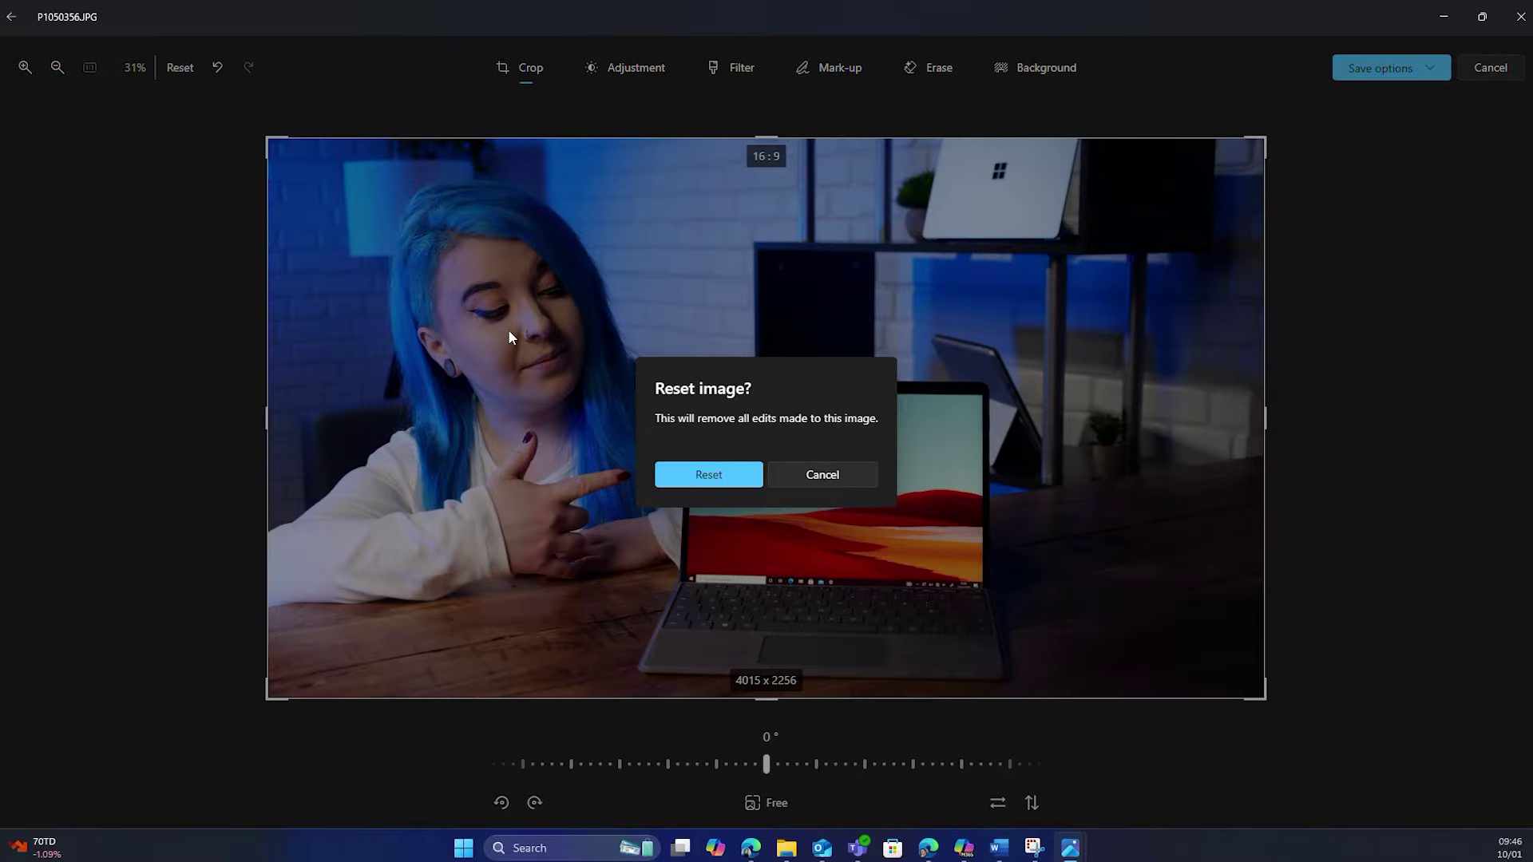
pyautogui.click(686, 480)
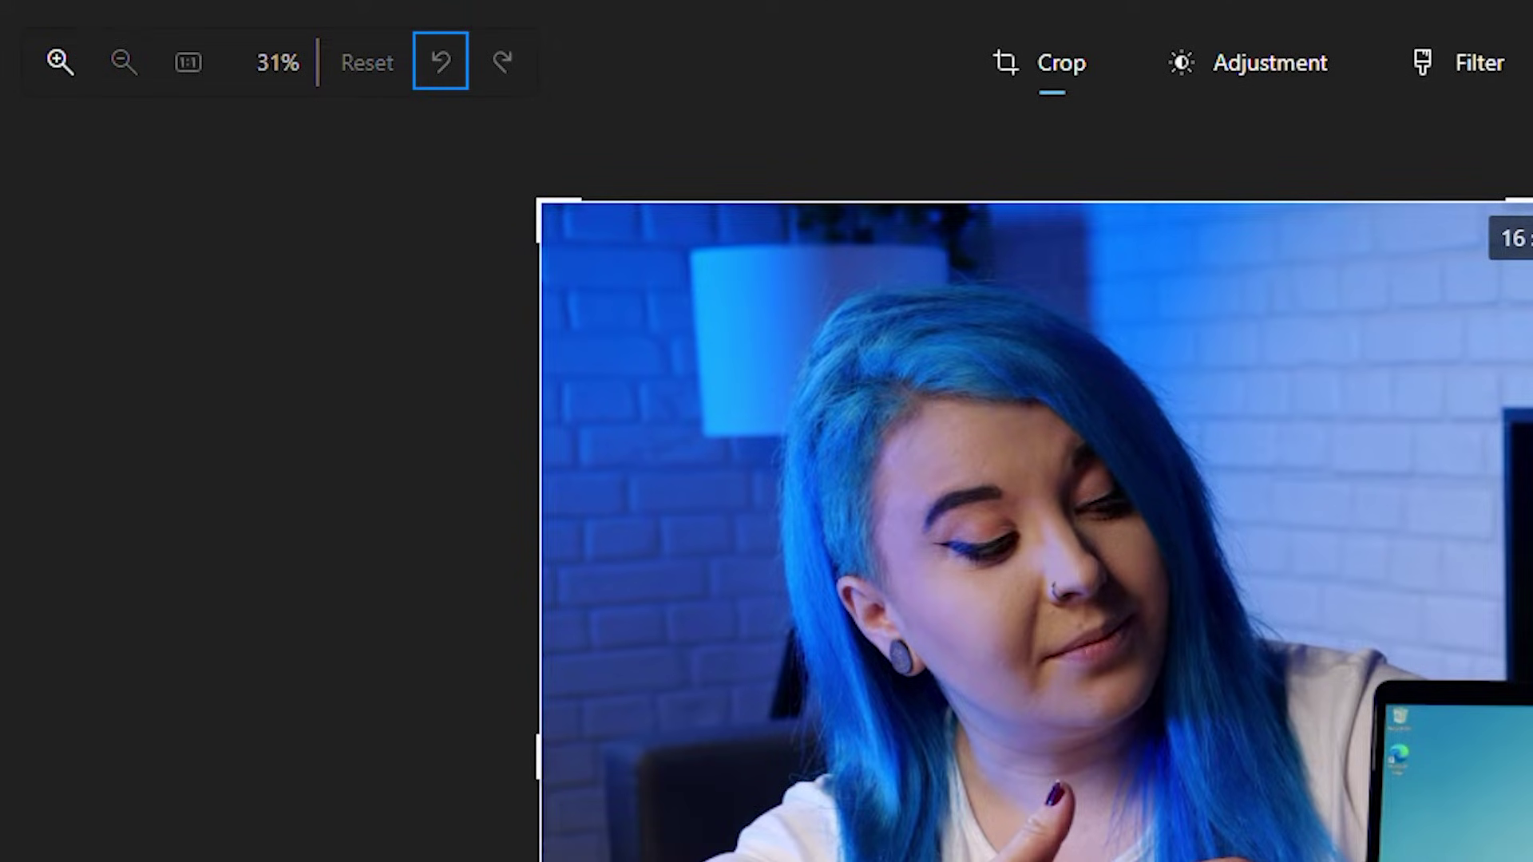
pyautogui.press('Tab')
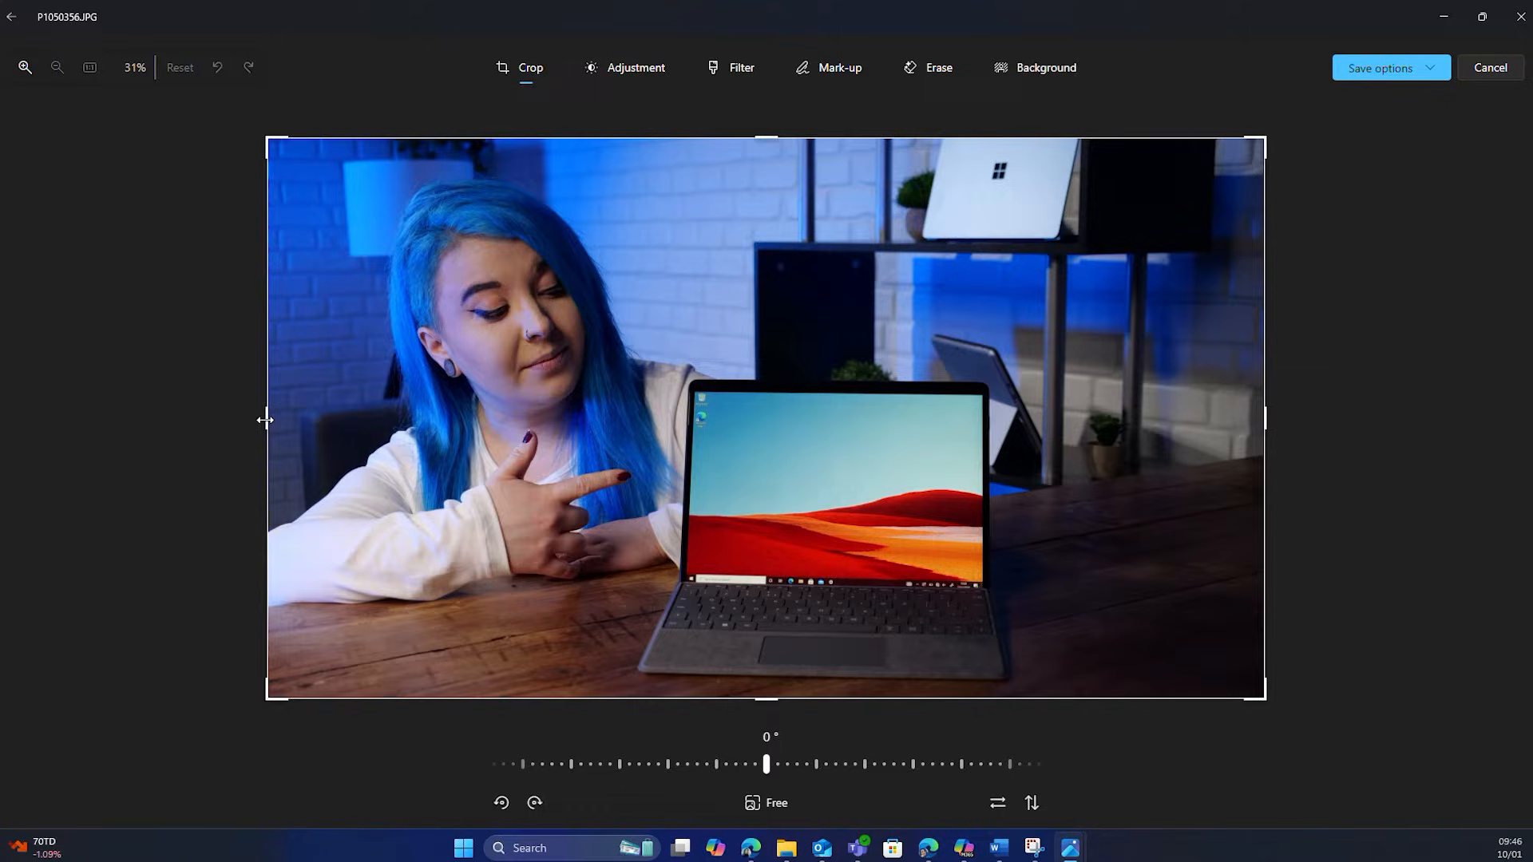
# Trim the crop from both sides, reframe the woman and laptop, then widen the crop again
pyautogui.moveTo(265, 421)
pyautogui.mouseDown()
pyautogui.moveTo(1057, 484)
pyautogui.moveTo(348, 461)
pyautogui.mouseUp()
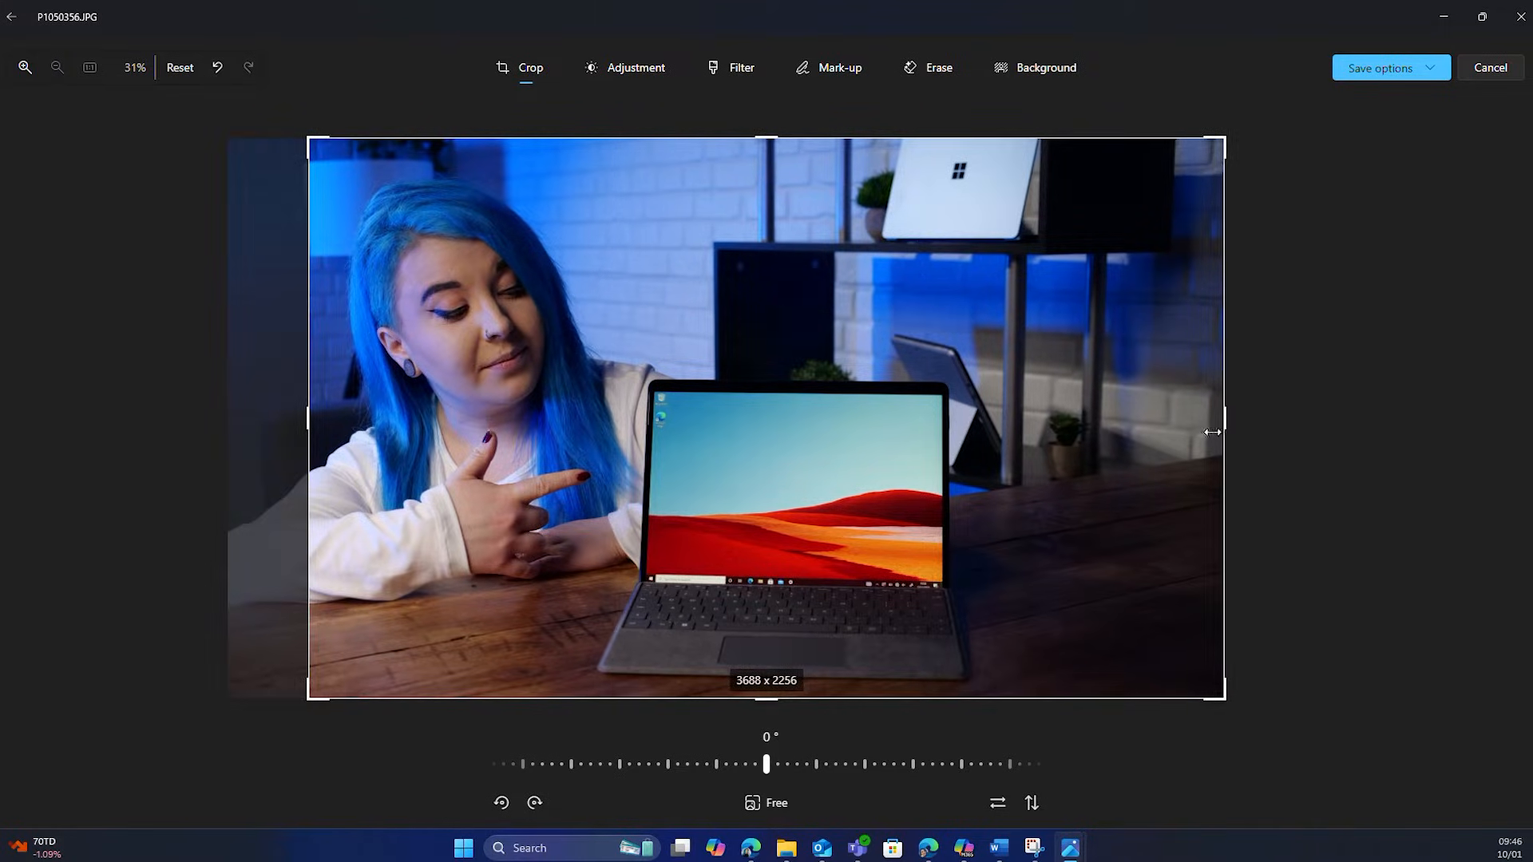
pyautogui.moveTo(1223, 425)
pyautogui.mouseDown()
pyautogui.moveTo(763, 433)
pyautogui.moveTo(846, 435)
pyautogui.mouseUp()
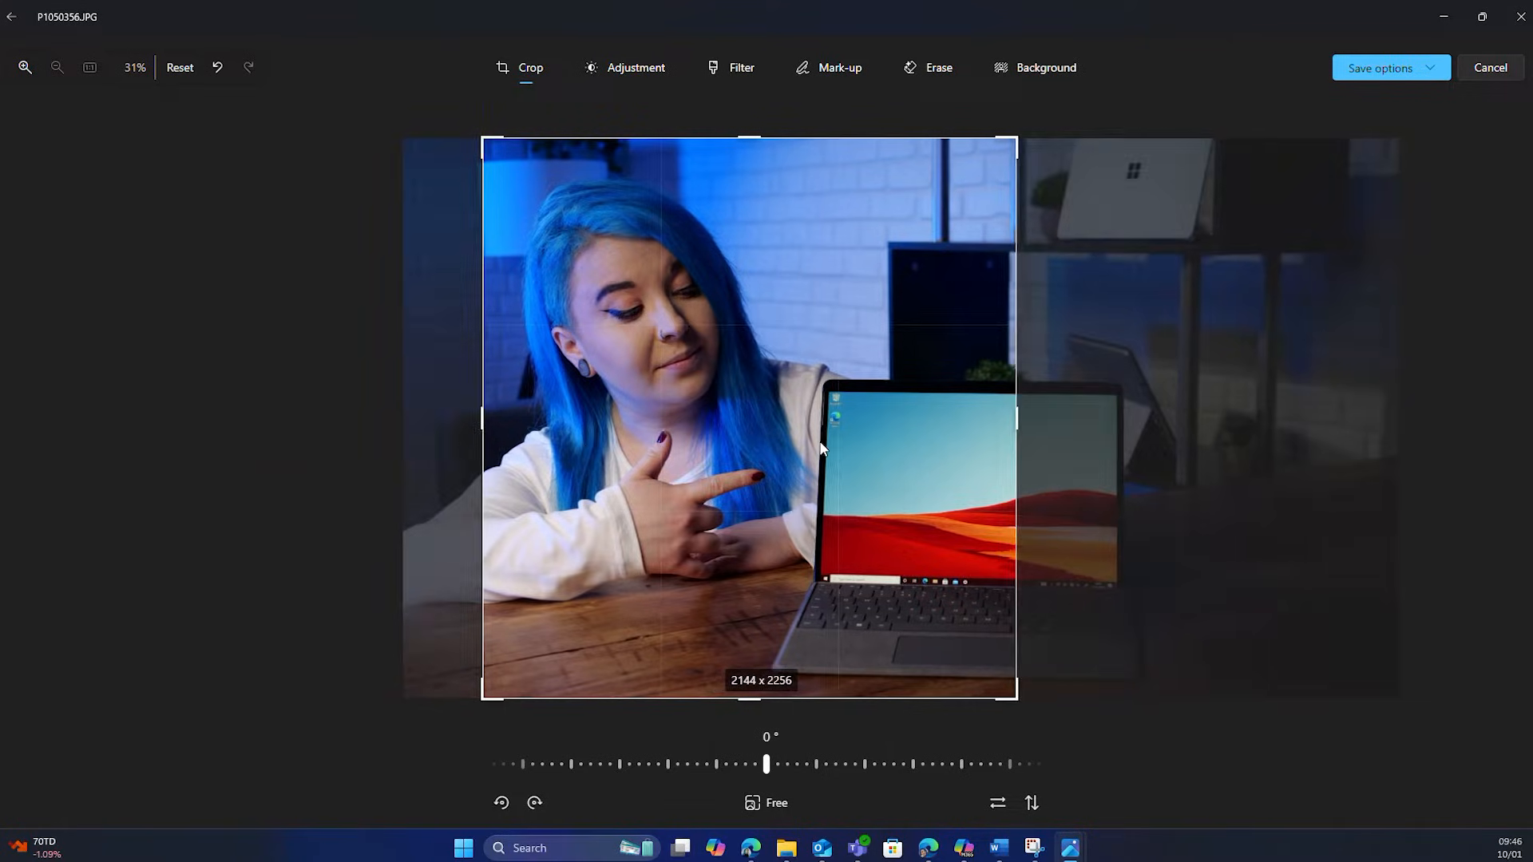
pyautogui.moveTo(669, 440)
pyautogui.mouseDown()
pyautogui.moveTo(487, 432)
pyautogui.moveTo(780, 429)
pyautogui.mouseUp()
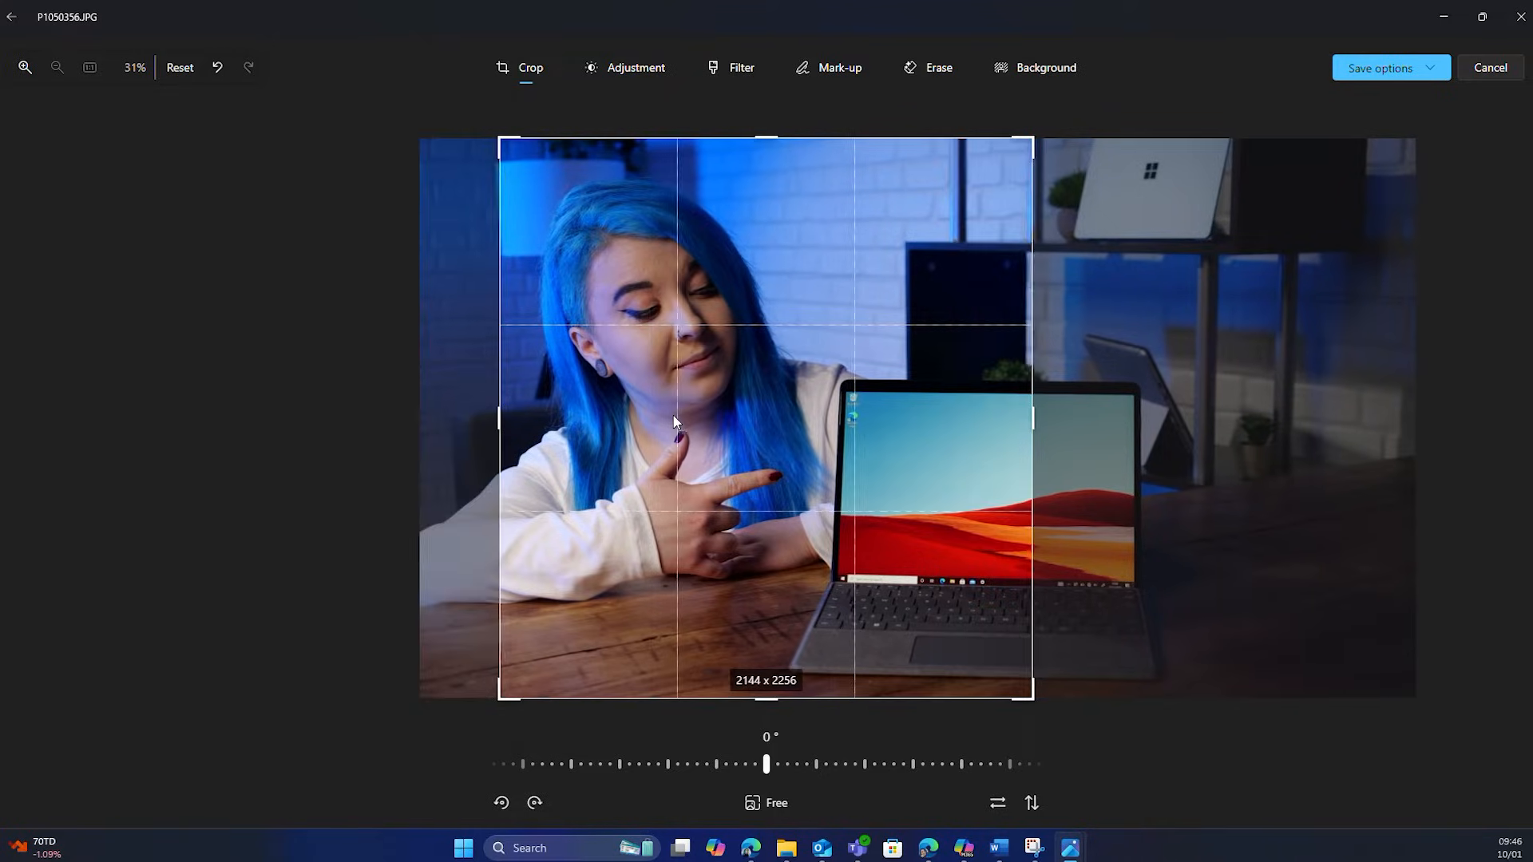
pyautogui.moveTo(879, 434)
pyautogui.mouseDown()
pyautogui.moveTo(557, 421)
pyautogui.moveTo(791, 436)
pyautogui.mouseUp()
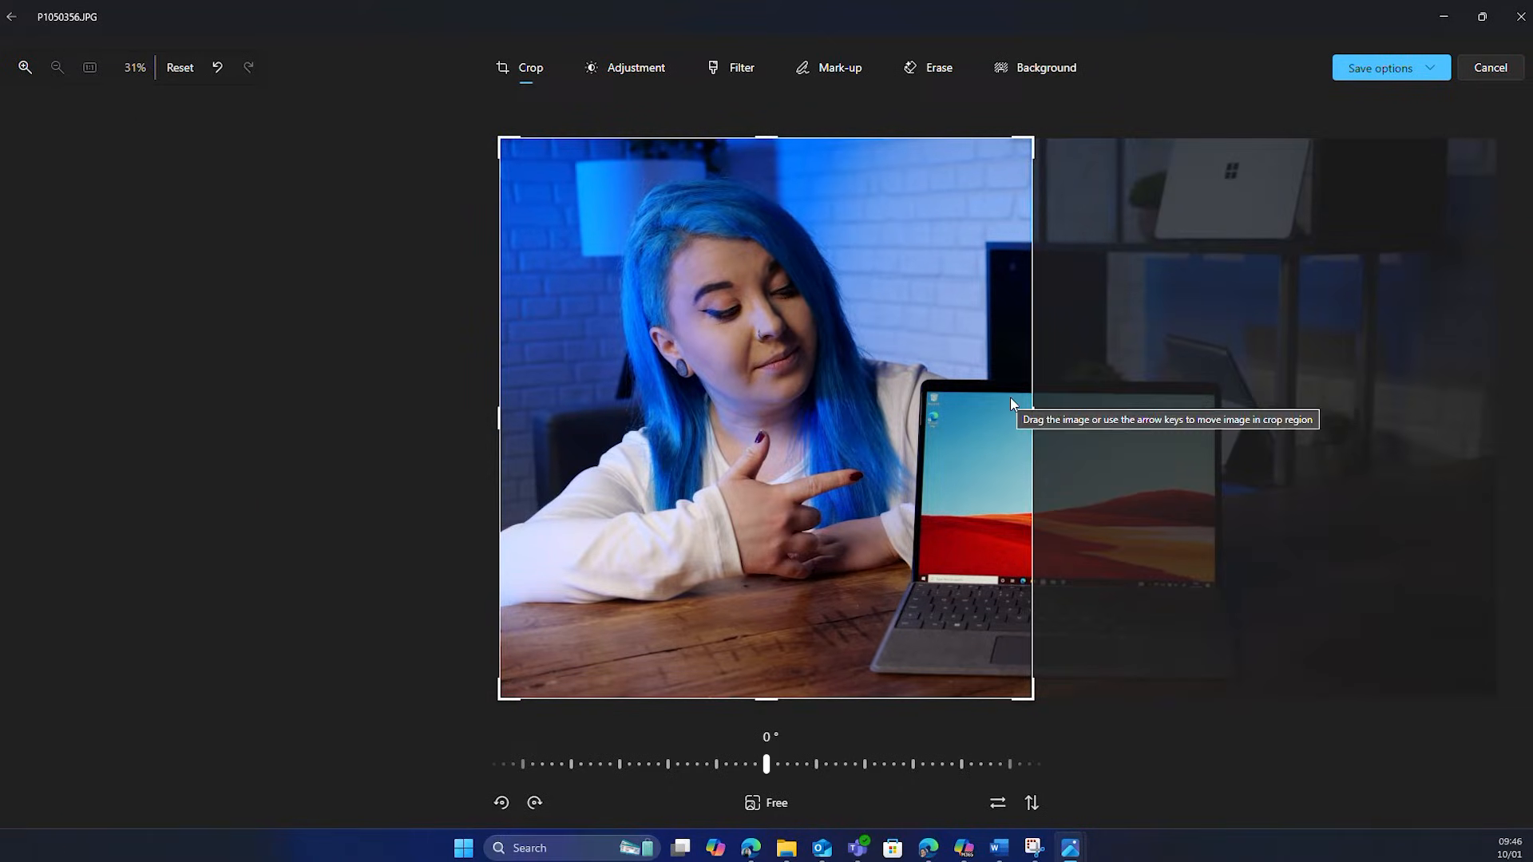
pyautogui.moveTo(1033, 420); pyautogui.dragTo(1497, 440)
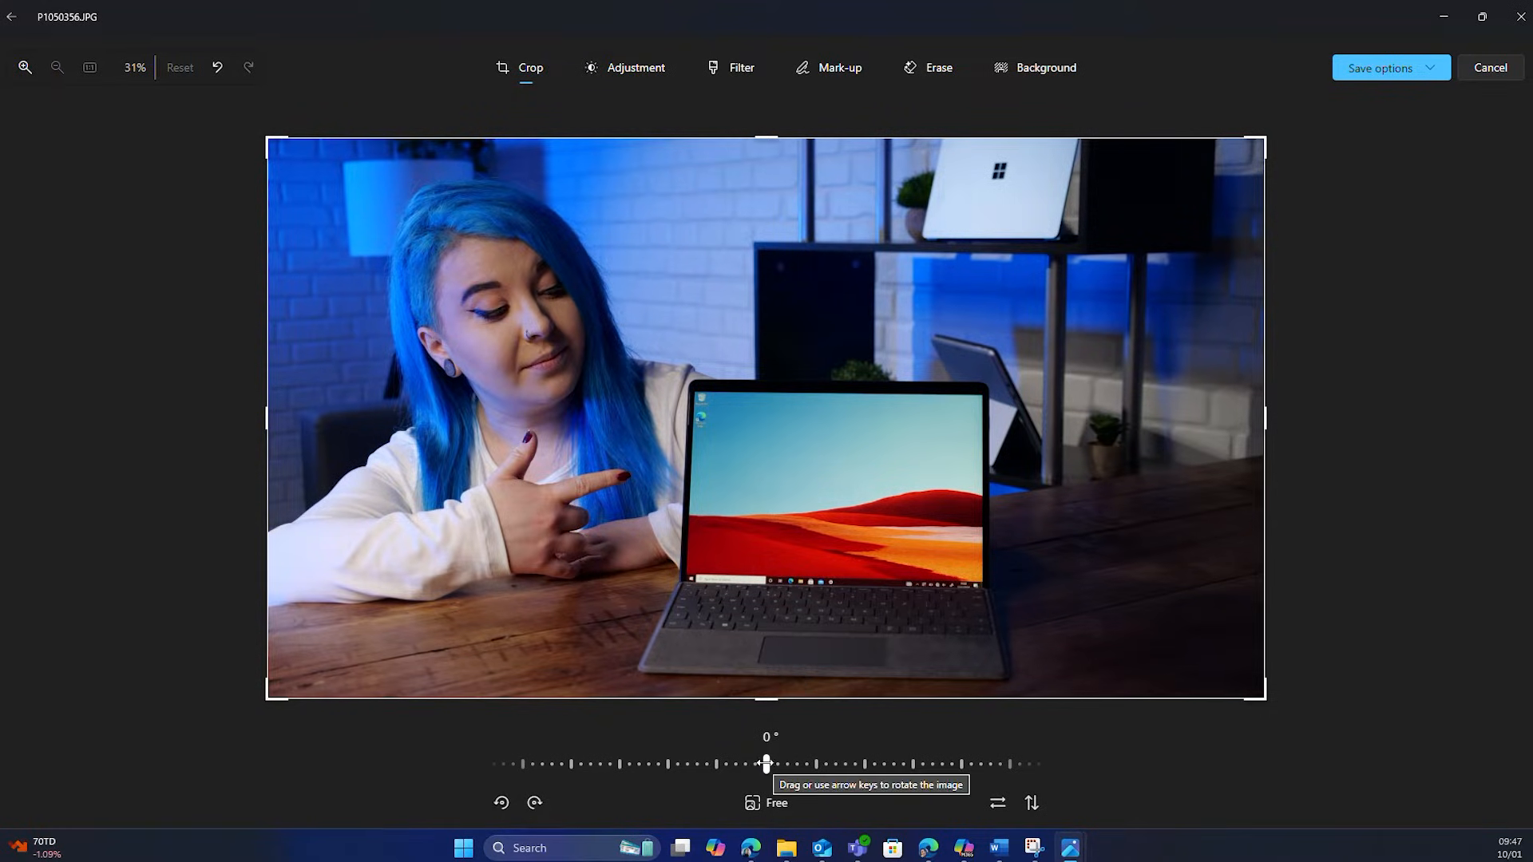
# Tilt and quarter-turn the photo back to landscape at 0°, then show the crop ratio presets
pyautogui.moveTo(768, 763)
pyautogui.mouseDown()
pyautogui.moveTo(901, 764)
pyautogui.moveTo(769, 765)
pyautogui.mouseUp()
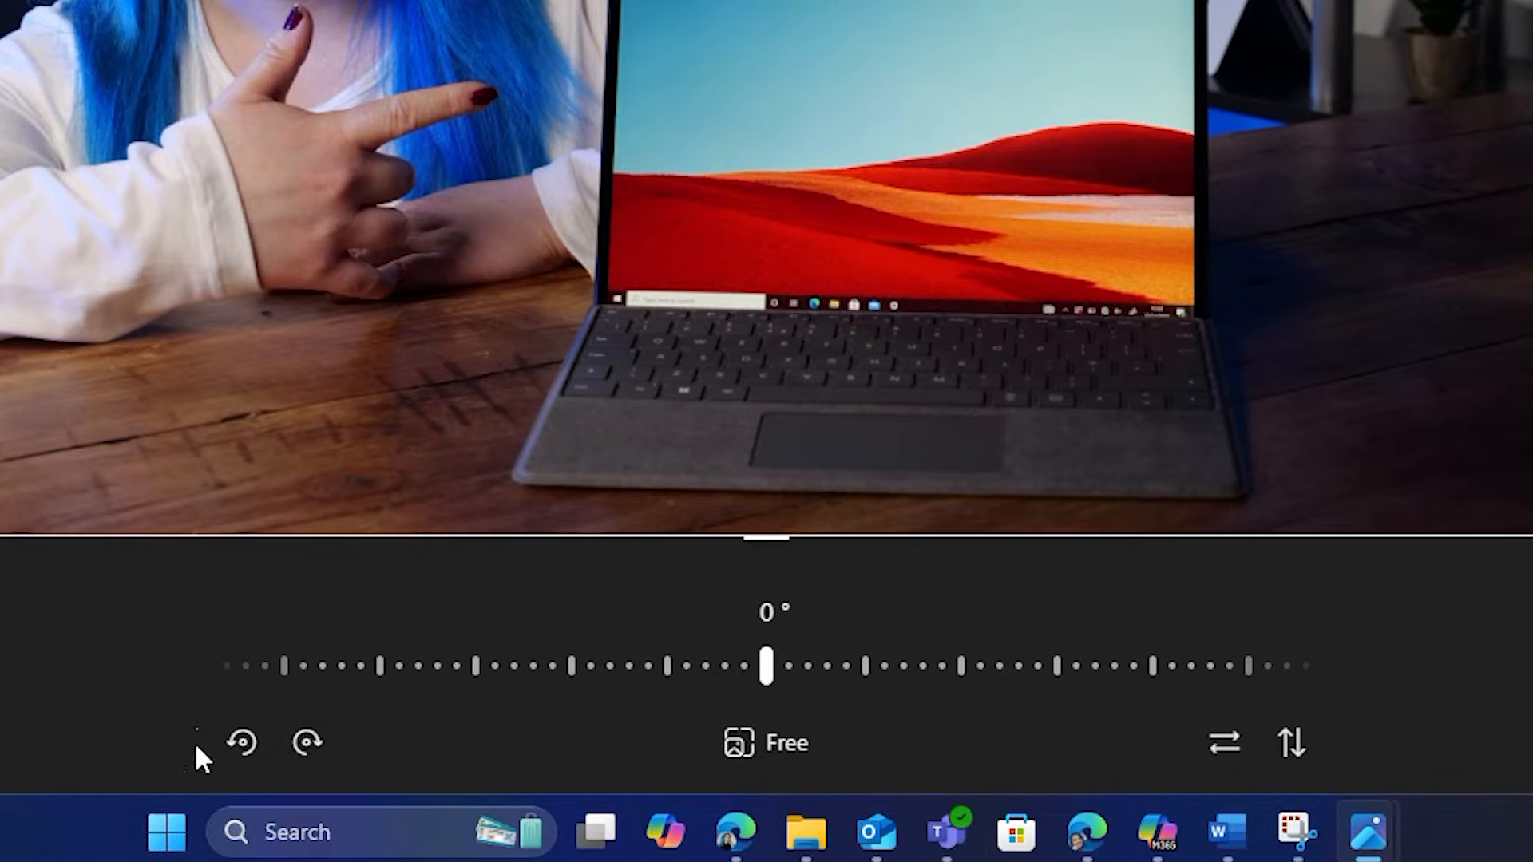
pyautogui.click(244, 745)
pyautogui.click(243, 743)
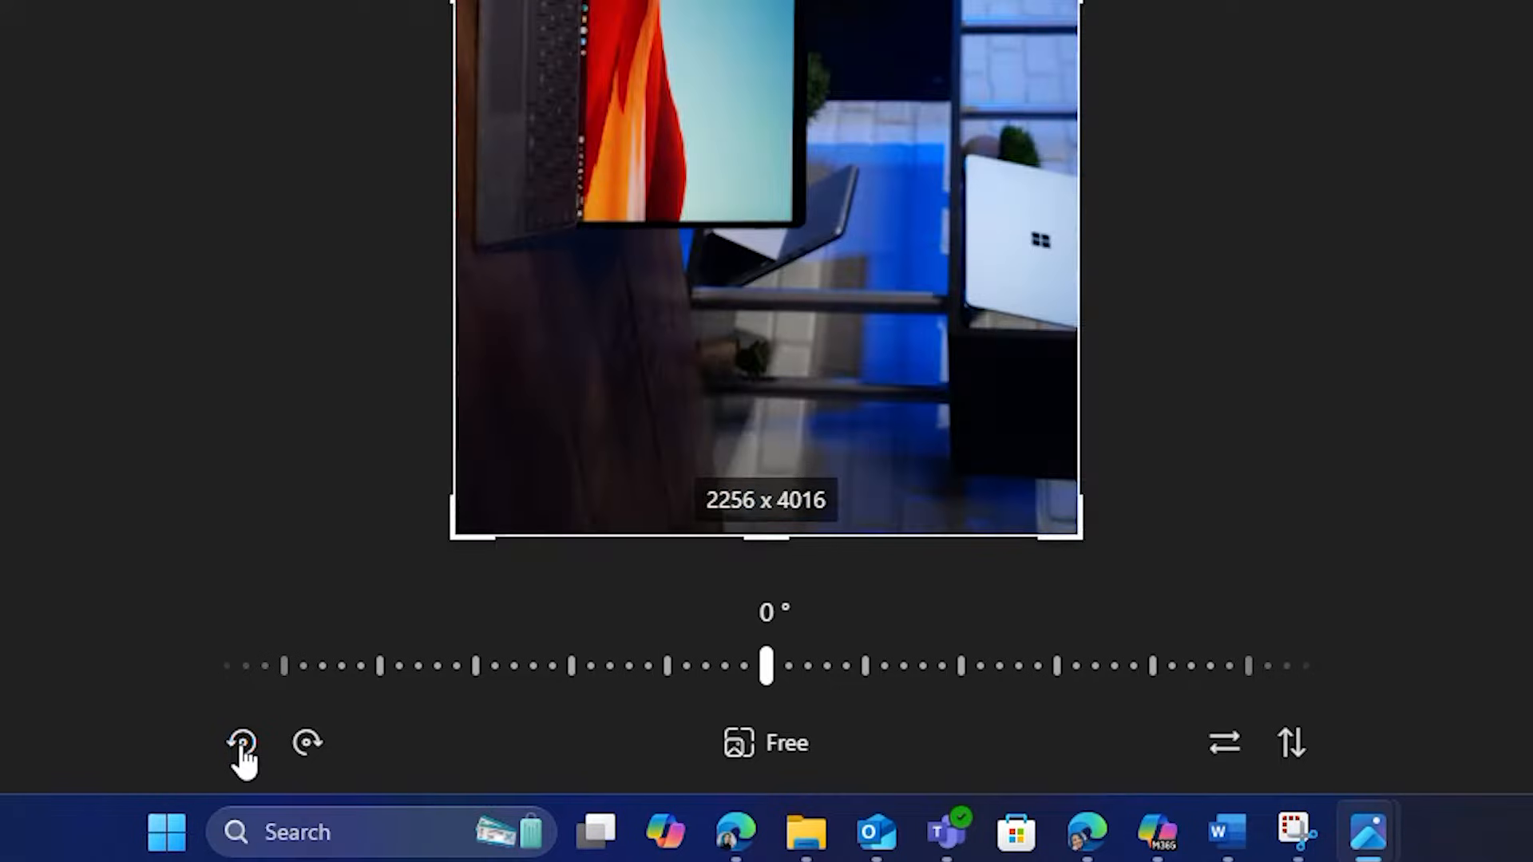
pyautogui.click(309, 744)
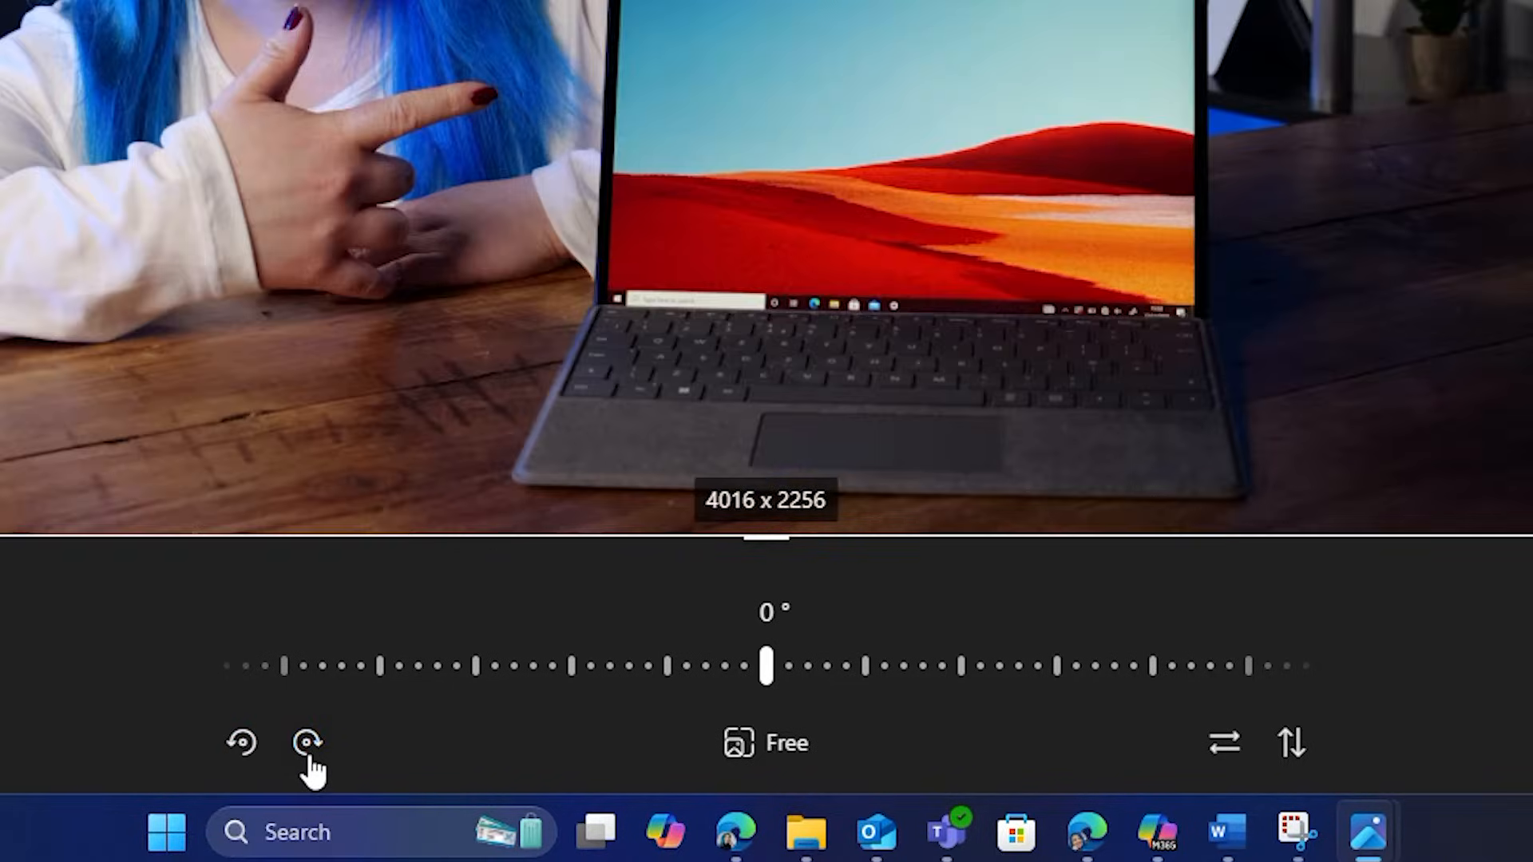
pyautogui.click(739, 743)
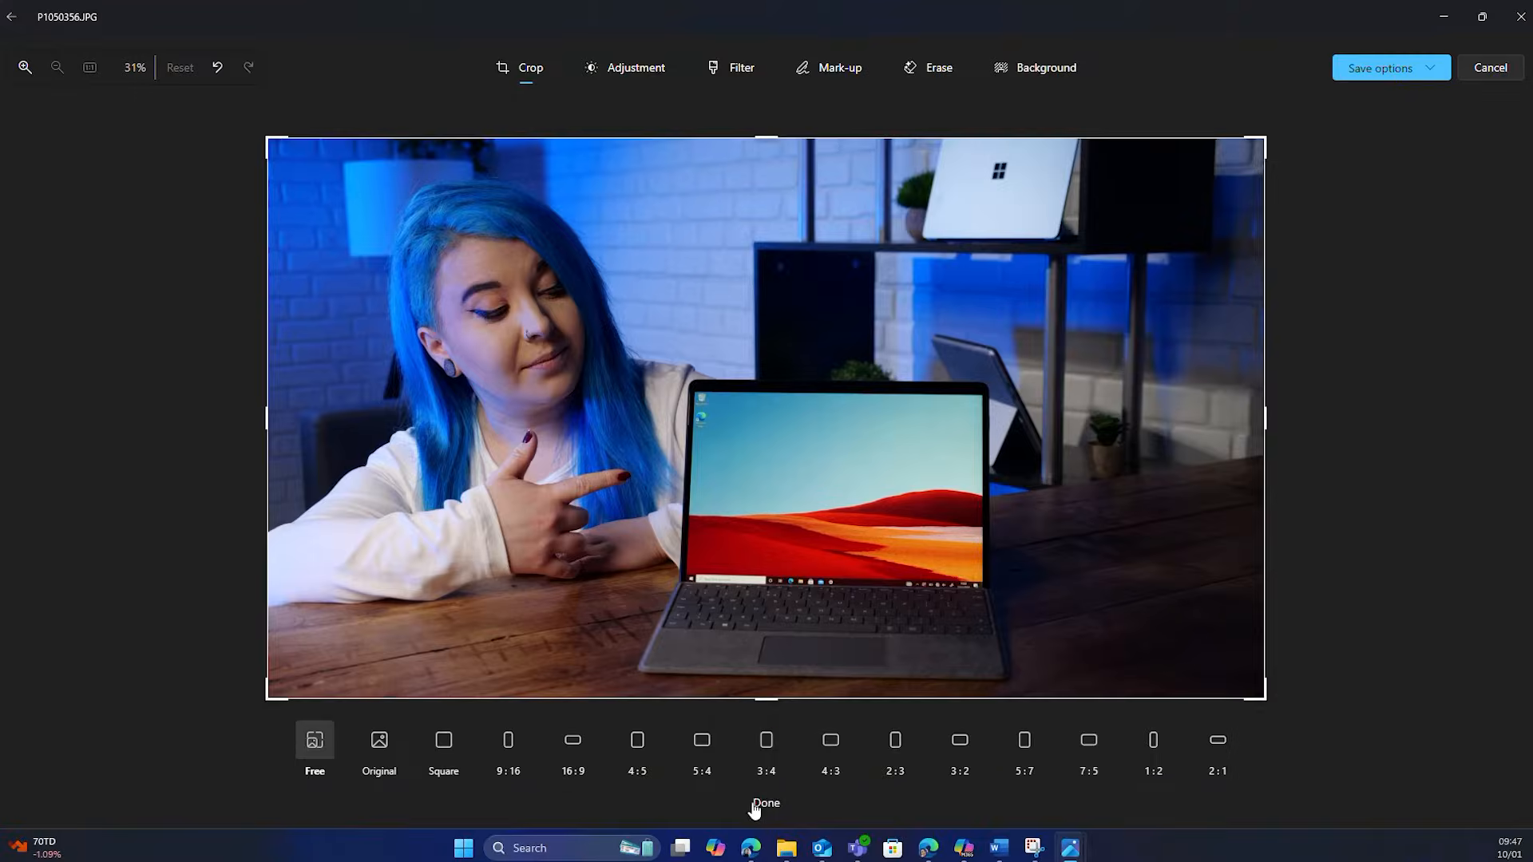
# Try Square and 4:5 crops, then restore Original proportions fitting the whole 4016x2256 photo and finish
pyautogui.click(448, 752)
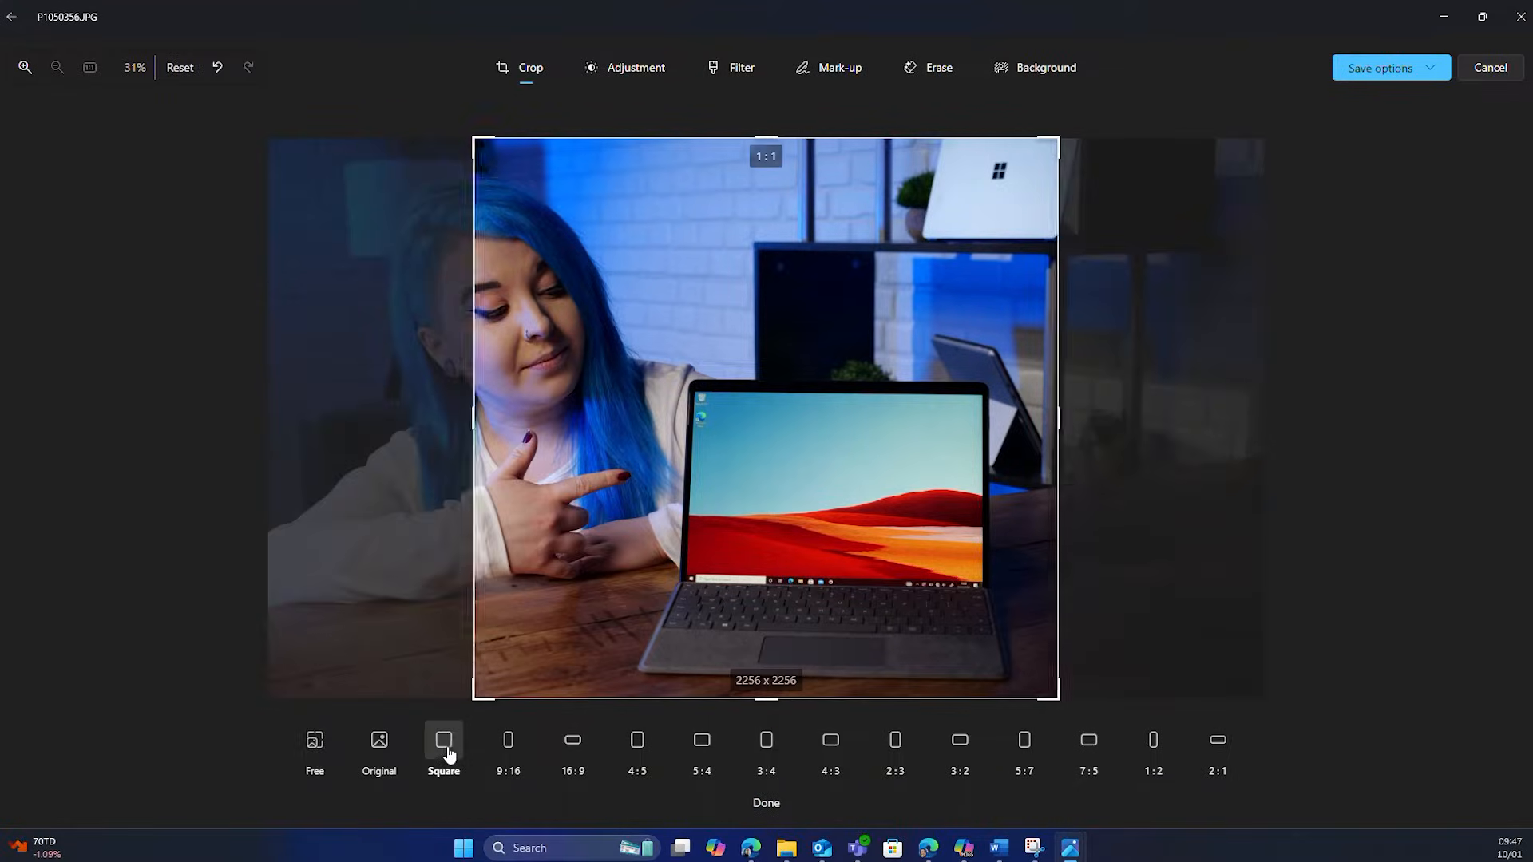
pyautogui.moveTo(724, 511); pyautogui.dragTo(883, 516)
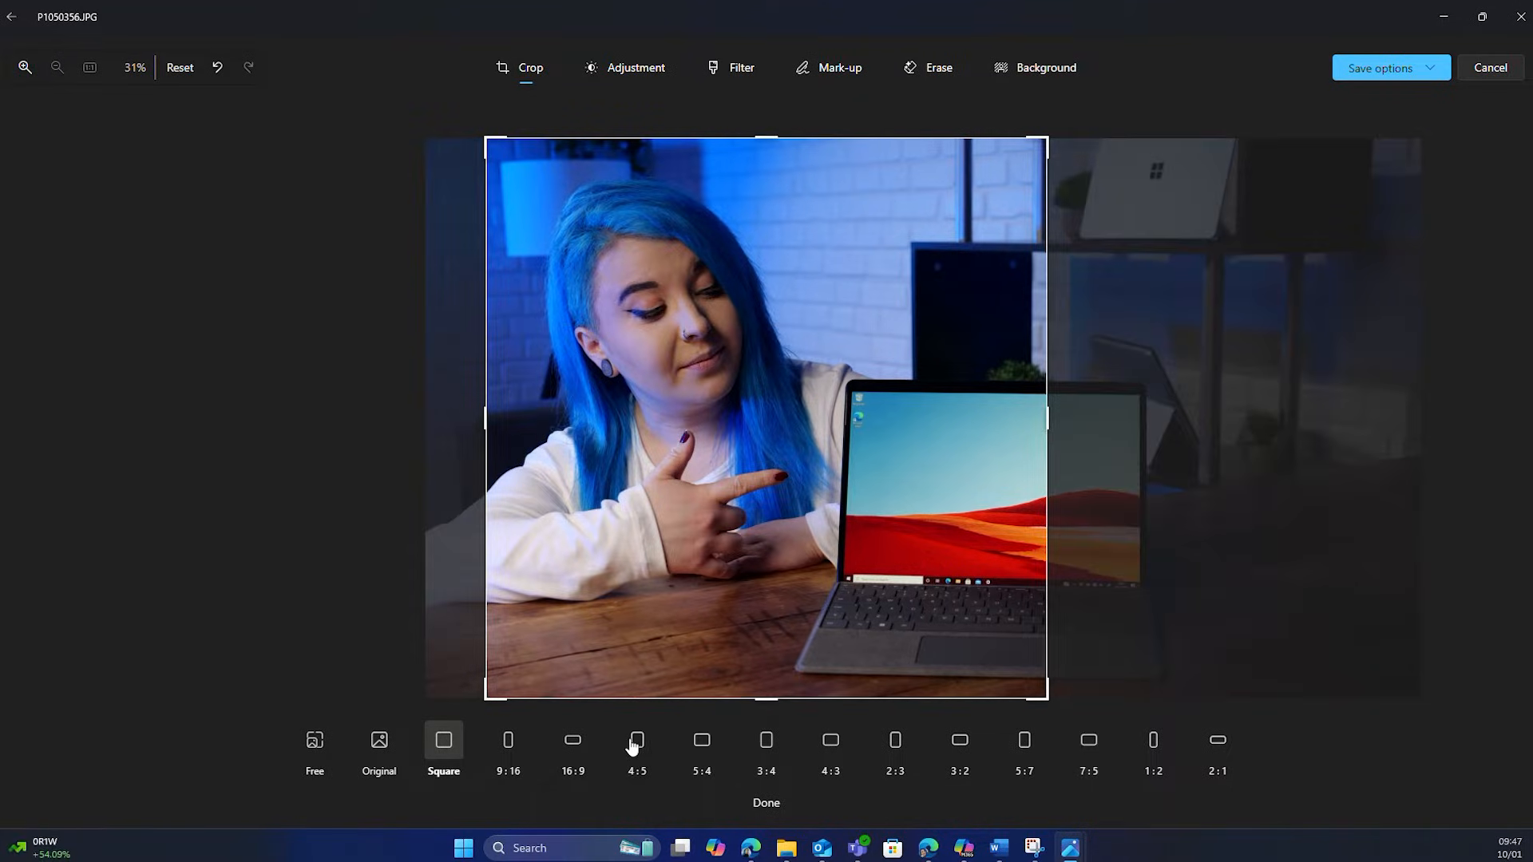
pyautogui.click(638, 745)
pyautogui.moveTo(681, 534); pyautogui.dragTo(820, 537)
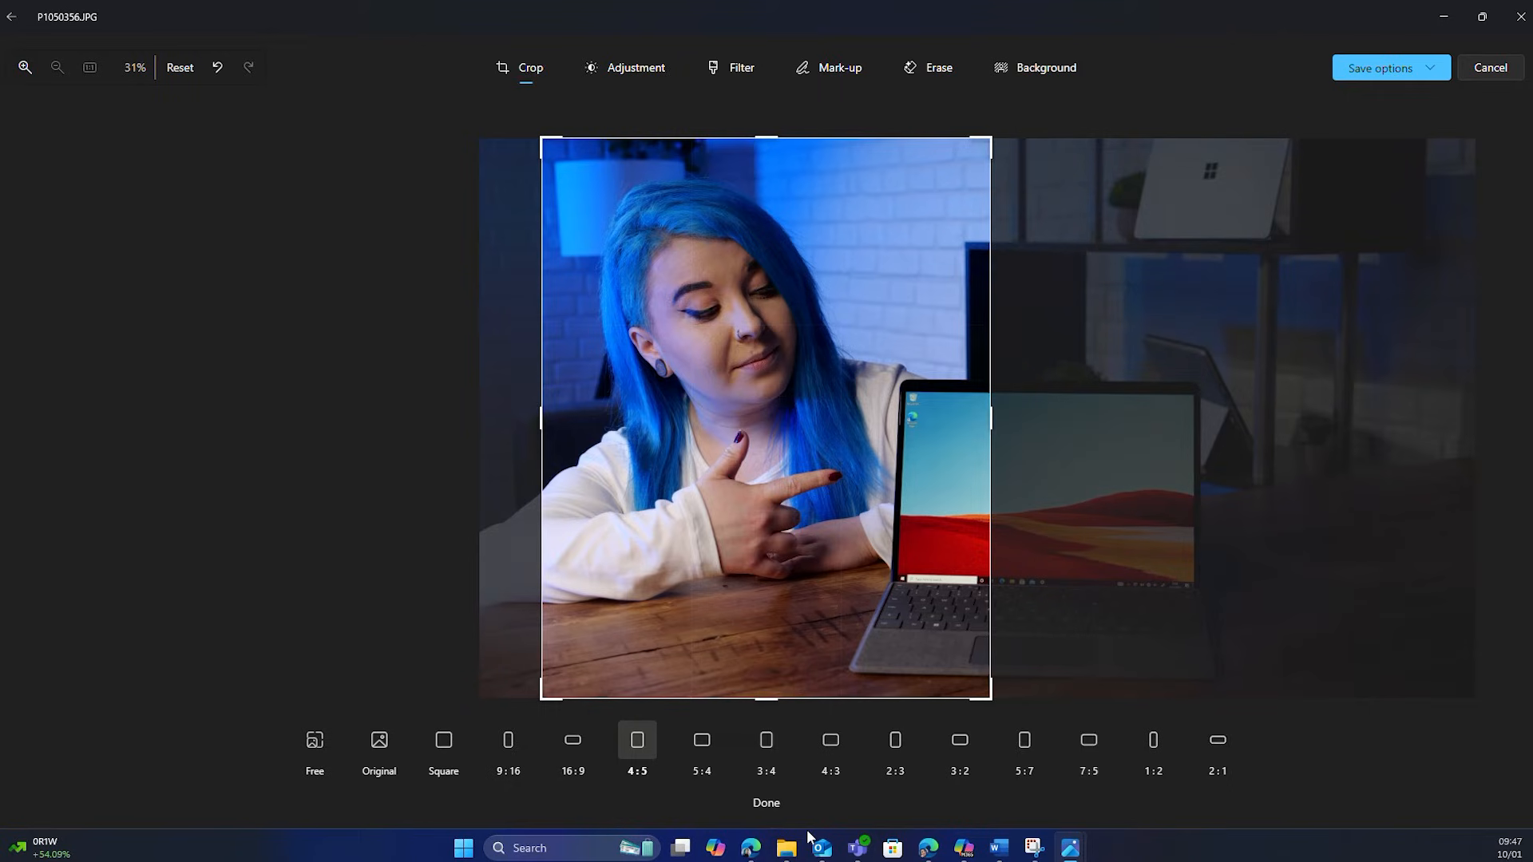
pyautogui.click(380, 745)
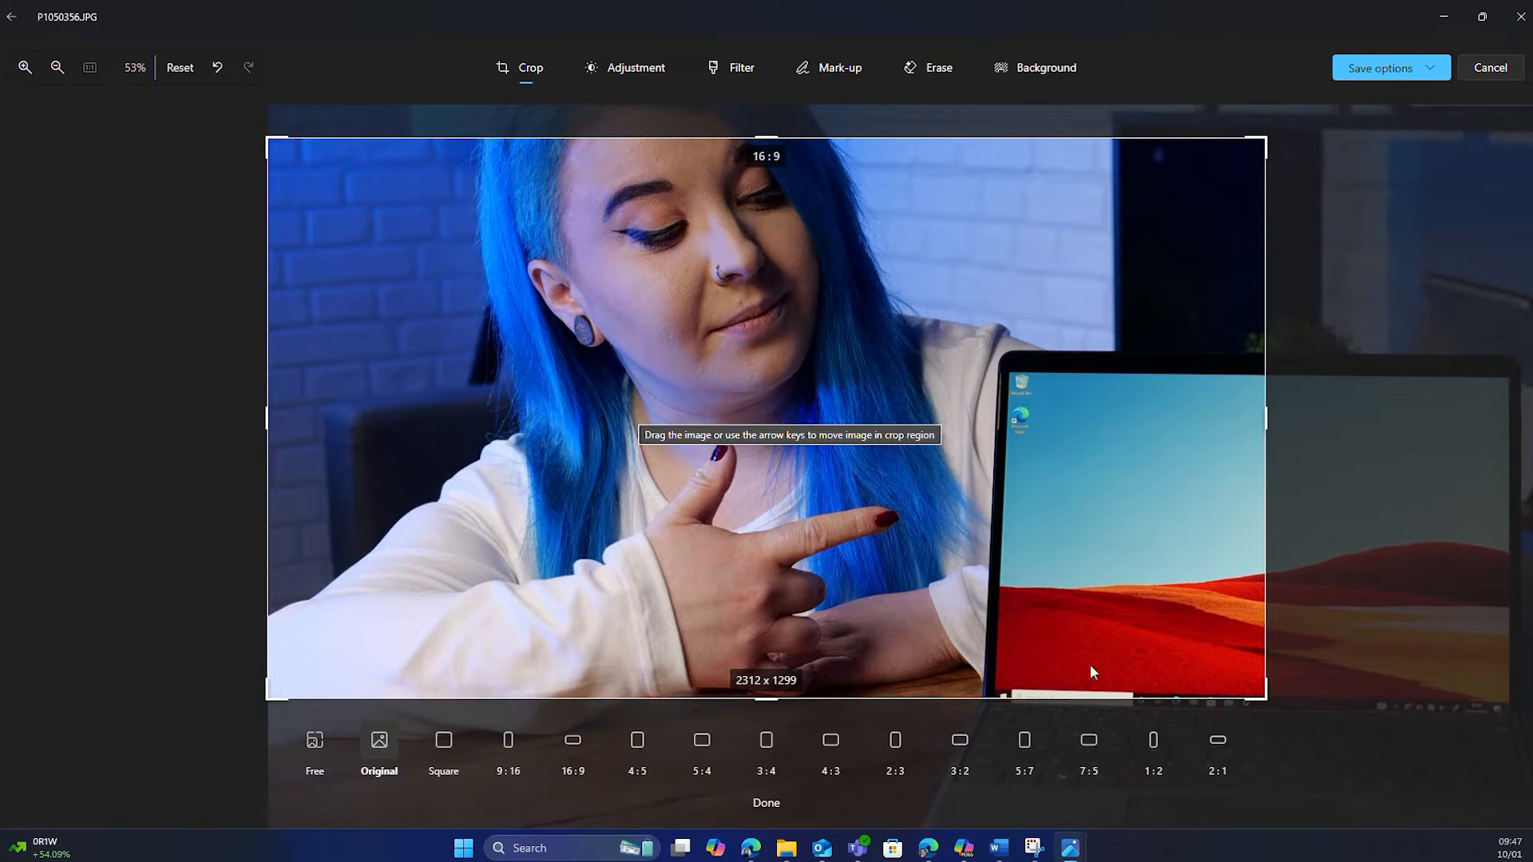
pyautogui.doubleClick(1263, 696)
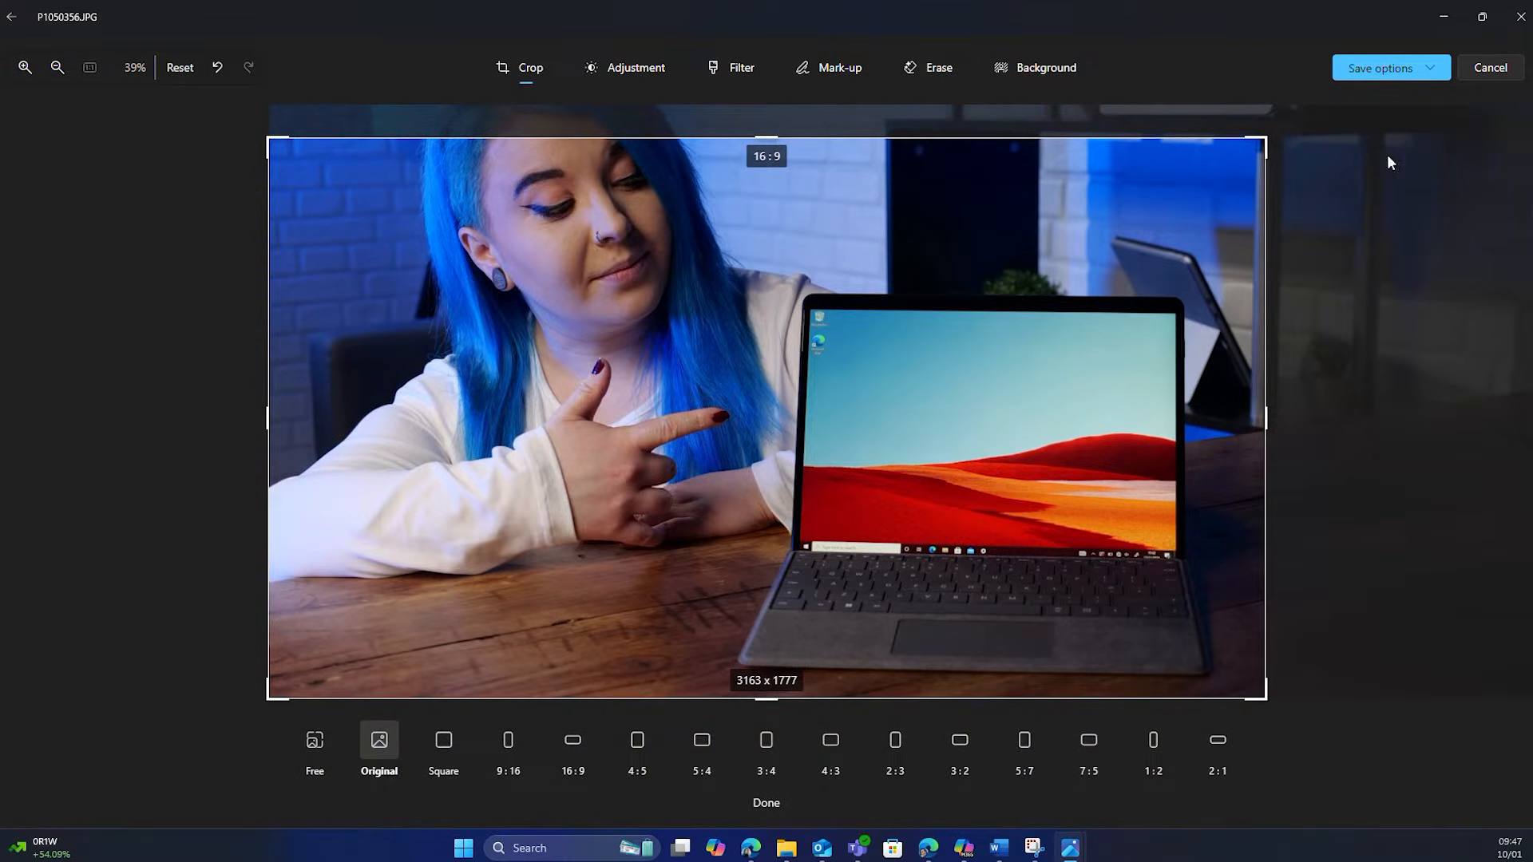
pyautogui.doubleClick(1265, 143)
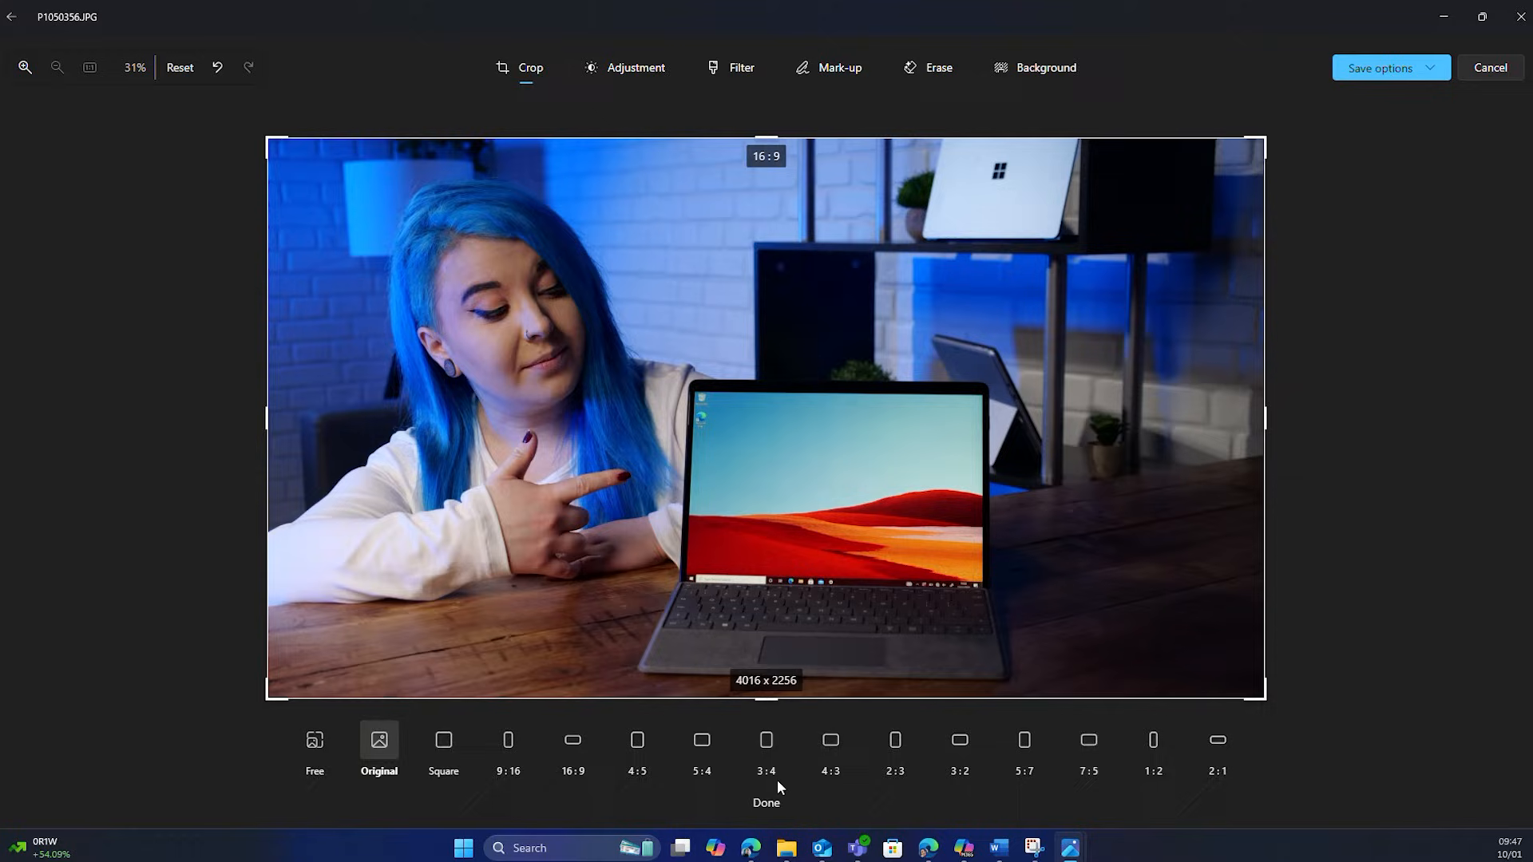
pyautogui.click(767, 803)
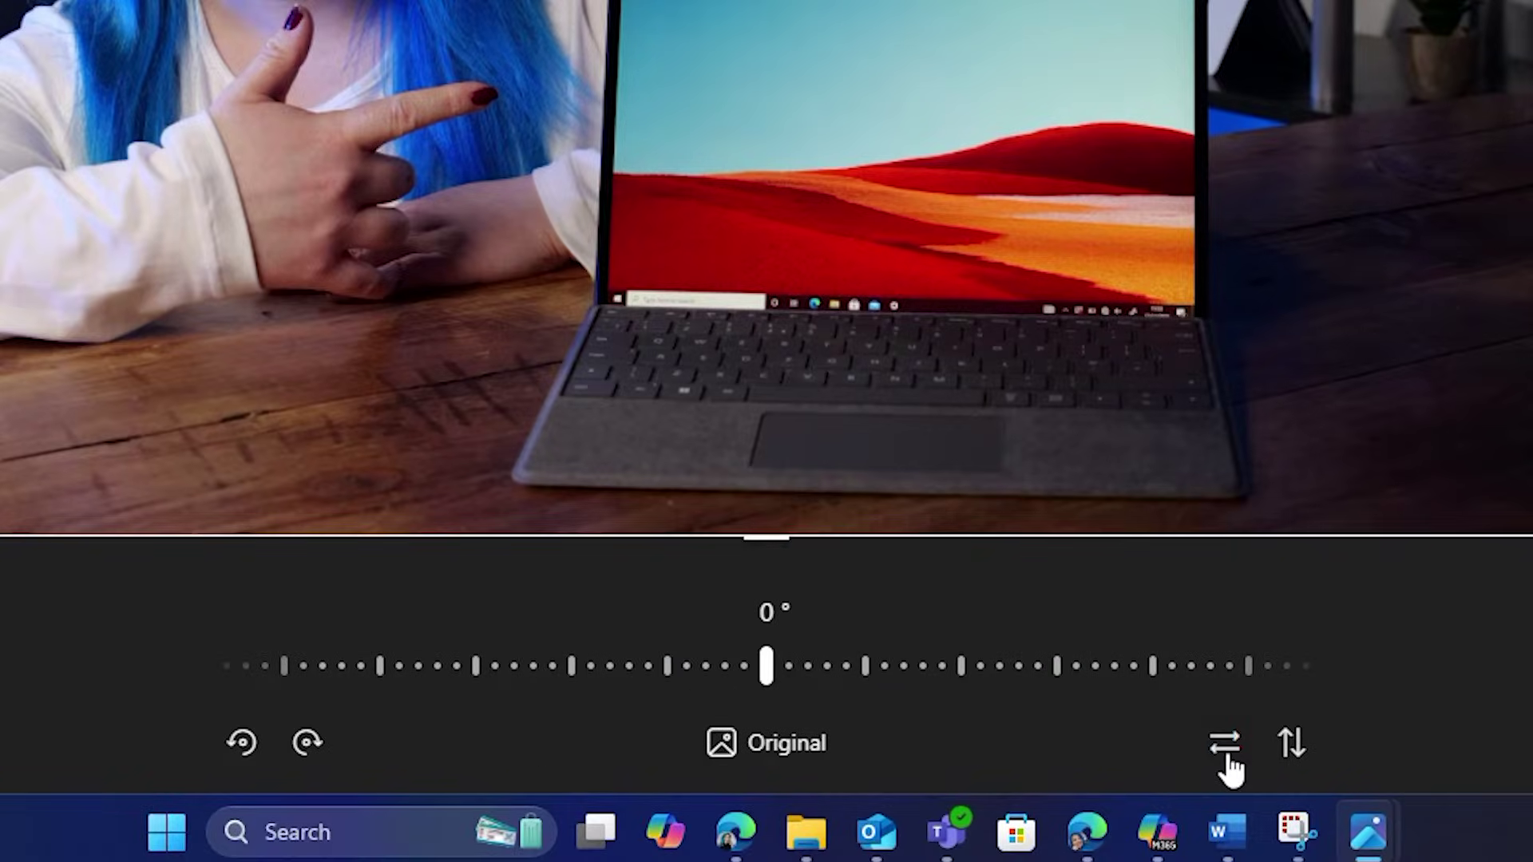
# Flip the photo horizontally and vertically, each time flipping it back upright and unmirrored
pyautogui.click(1224, 745)
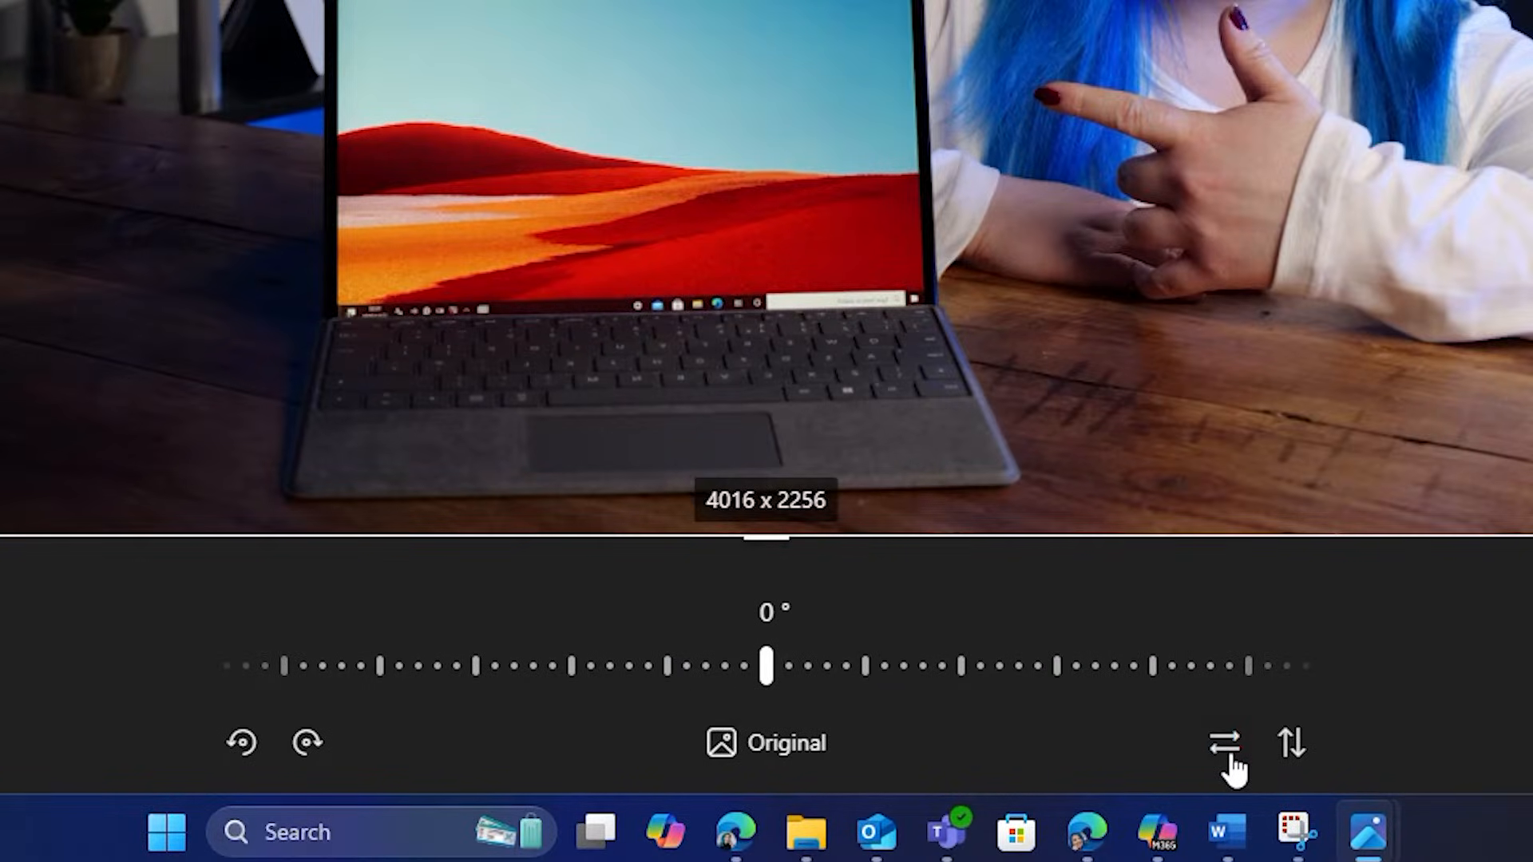
pyautogui.click(1224, 745)
pyautogui.click(1291, 745)
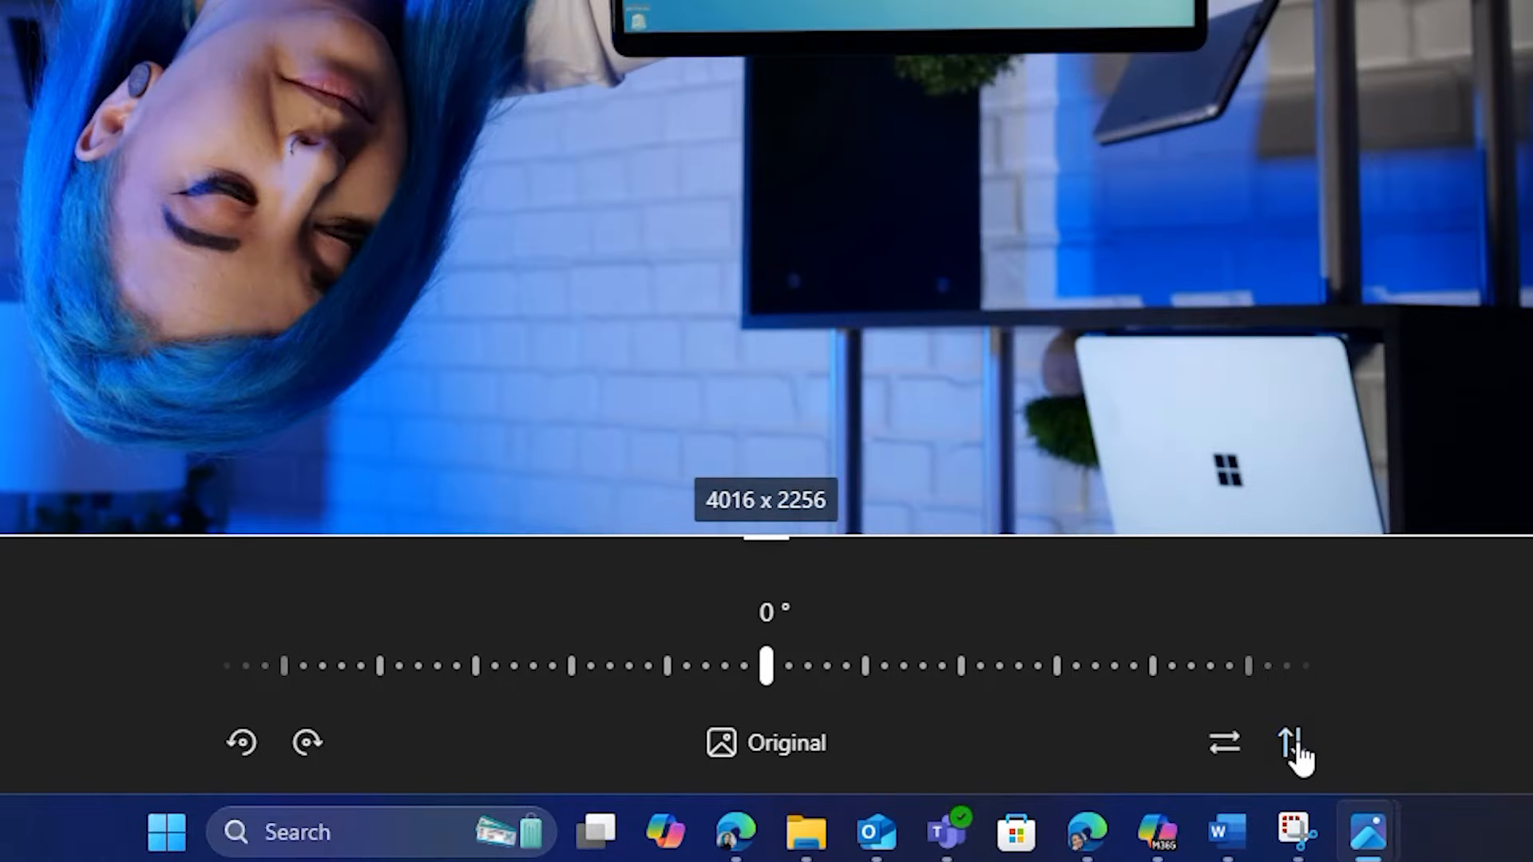
pyautogui.click(1291, 745)
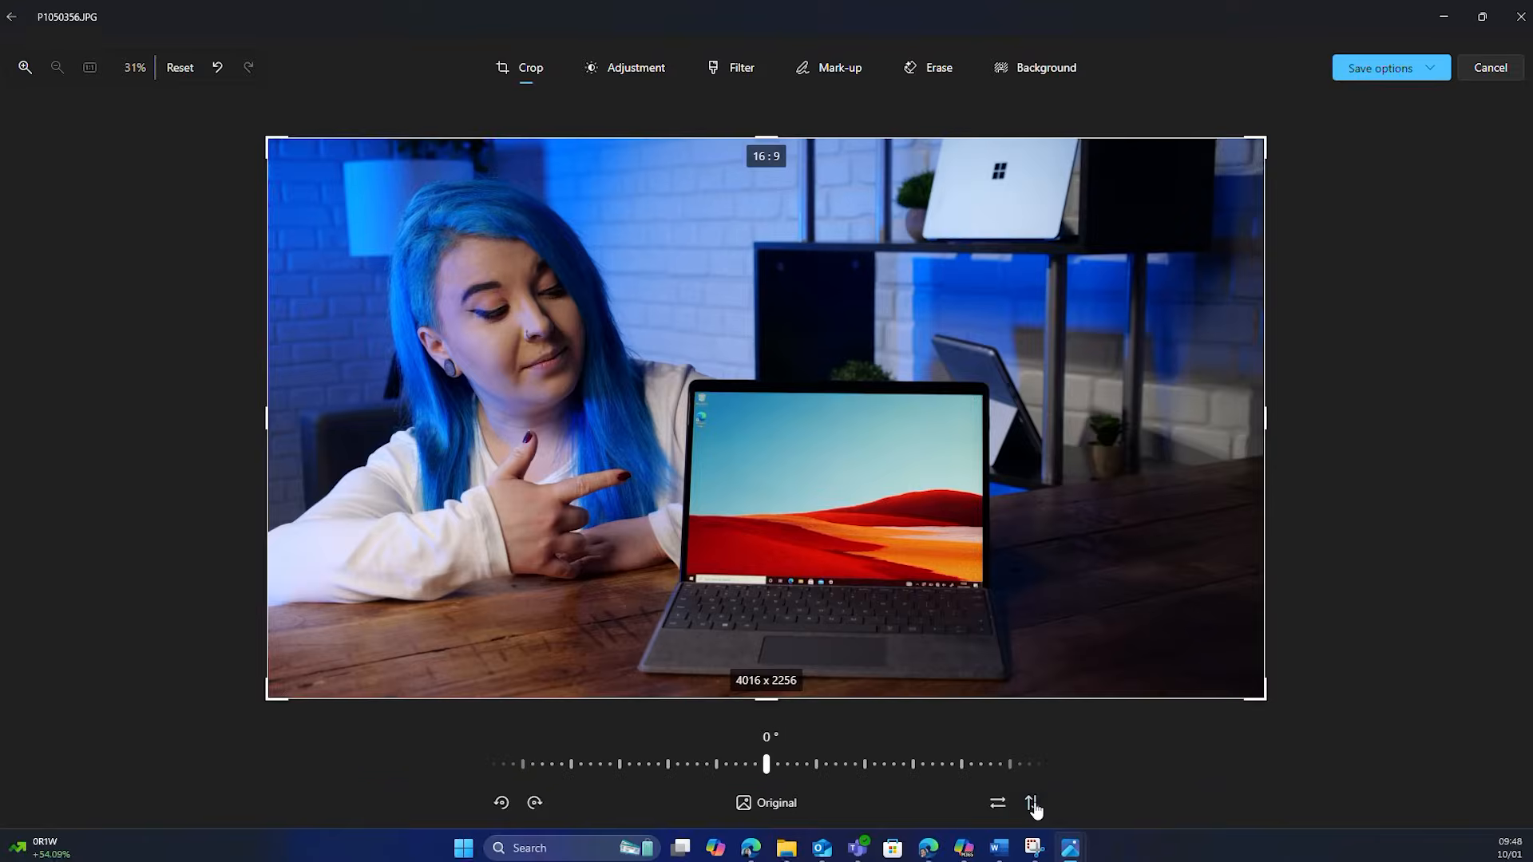
# In Adjustment, push brightness, exposure and contrast to extremes, then settle brightness 22, exposure -34, contrast 19
pyautogui.click(624, 68)
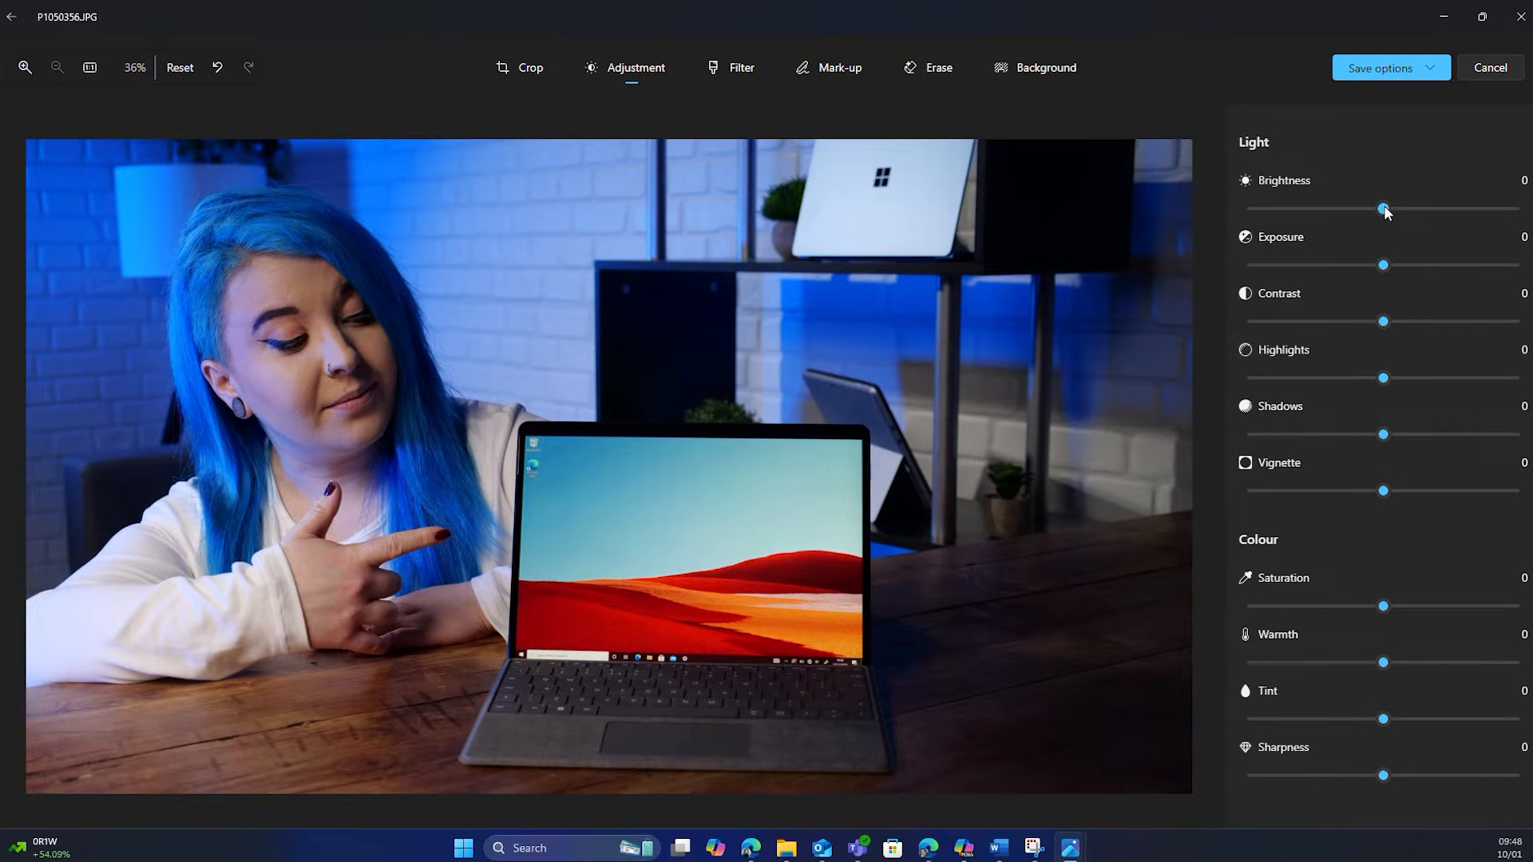
pyautogui.moveTo(1383, 209); pyautogui.dragTo(1519, 209)
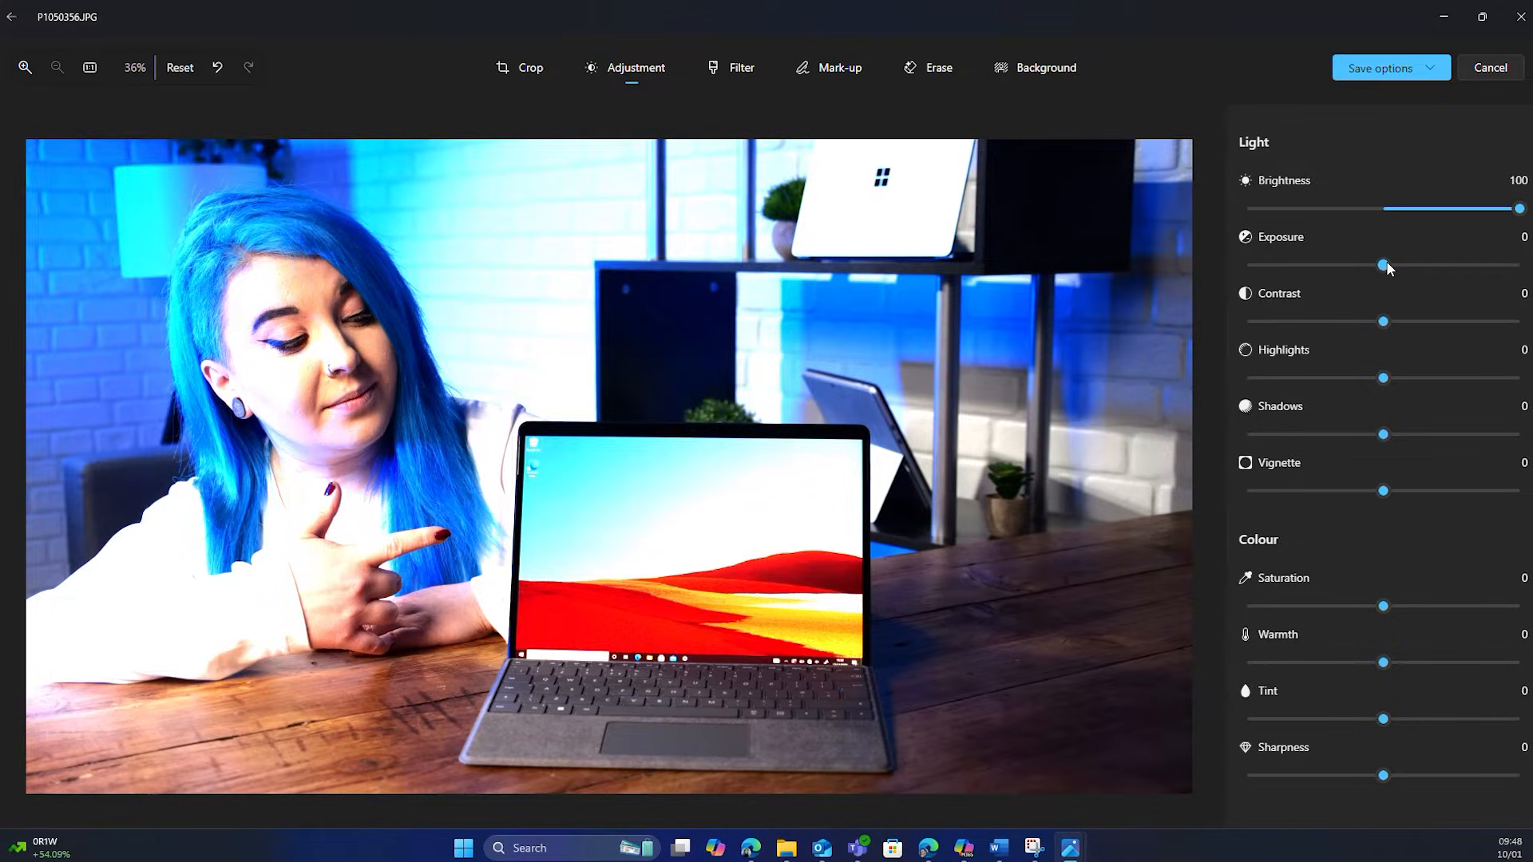
pyautogui.moveTo(1383, 266); pyautogui.dragTo(1245, 266)
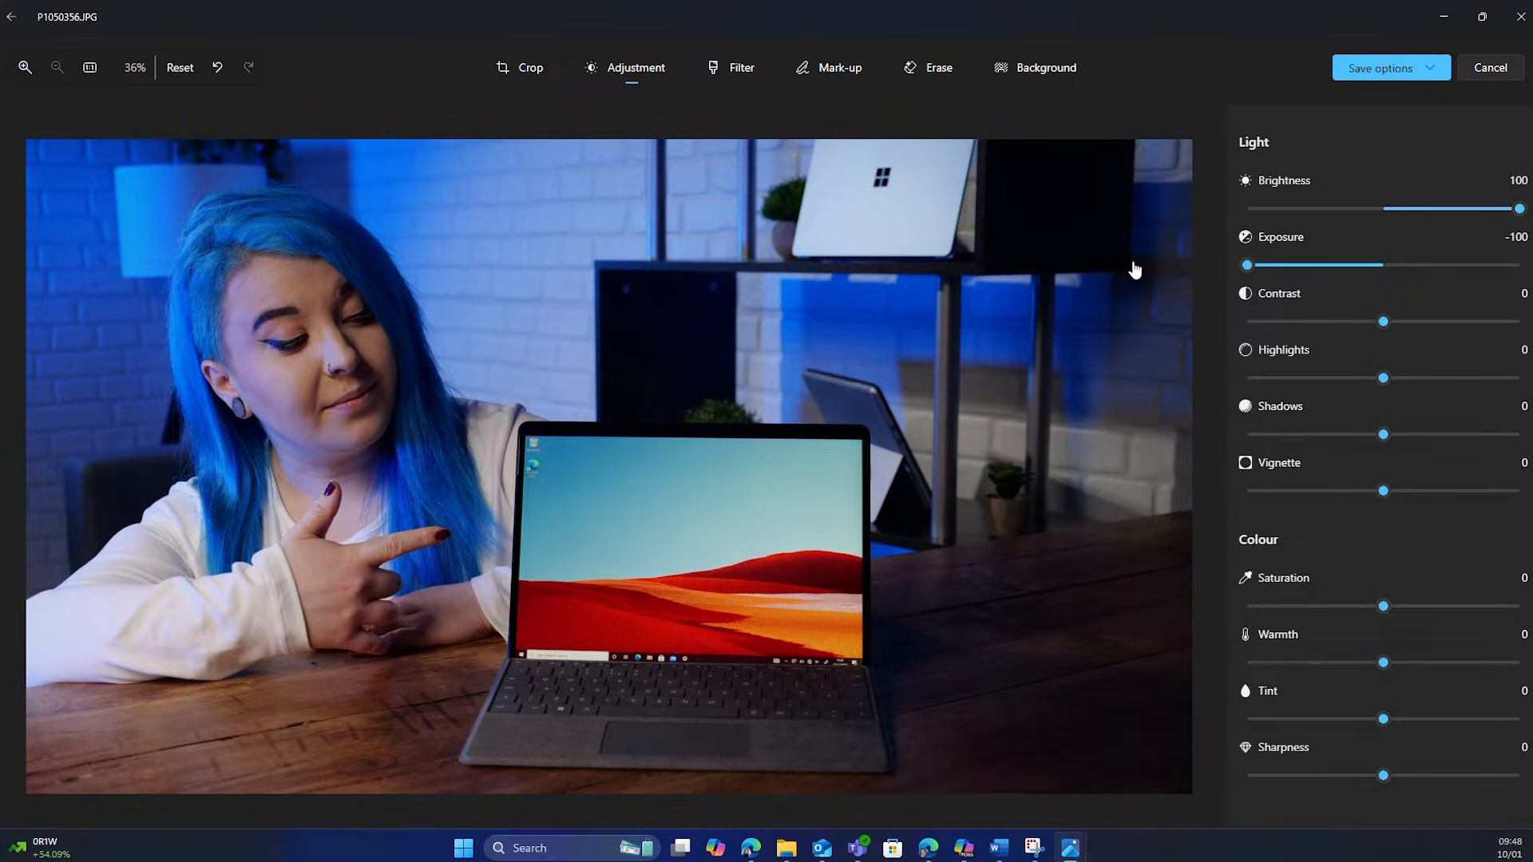
pyautogui.moveTo(1383, 321)
pyautogui.mouseDown()
pyautogui.moveTo(1522, 321)
pyautogui.moveTo(1411, 321)
pyautogui.mouseUp()
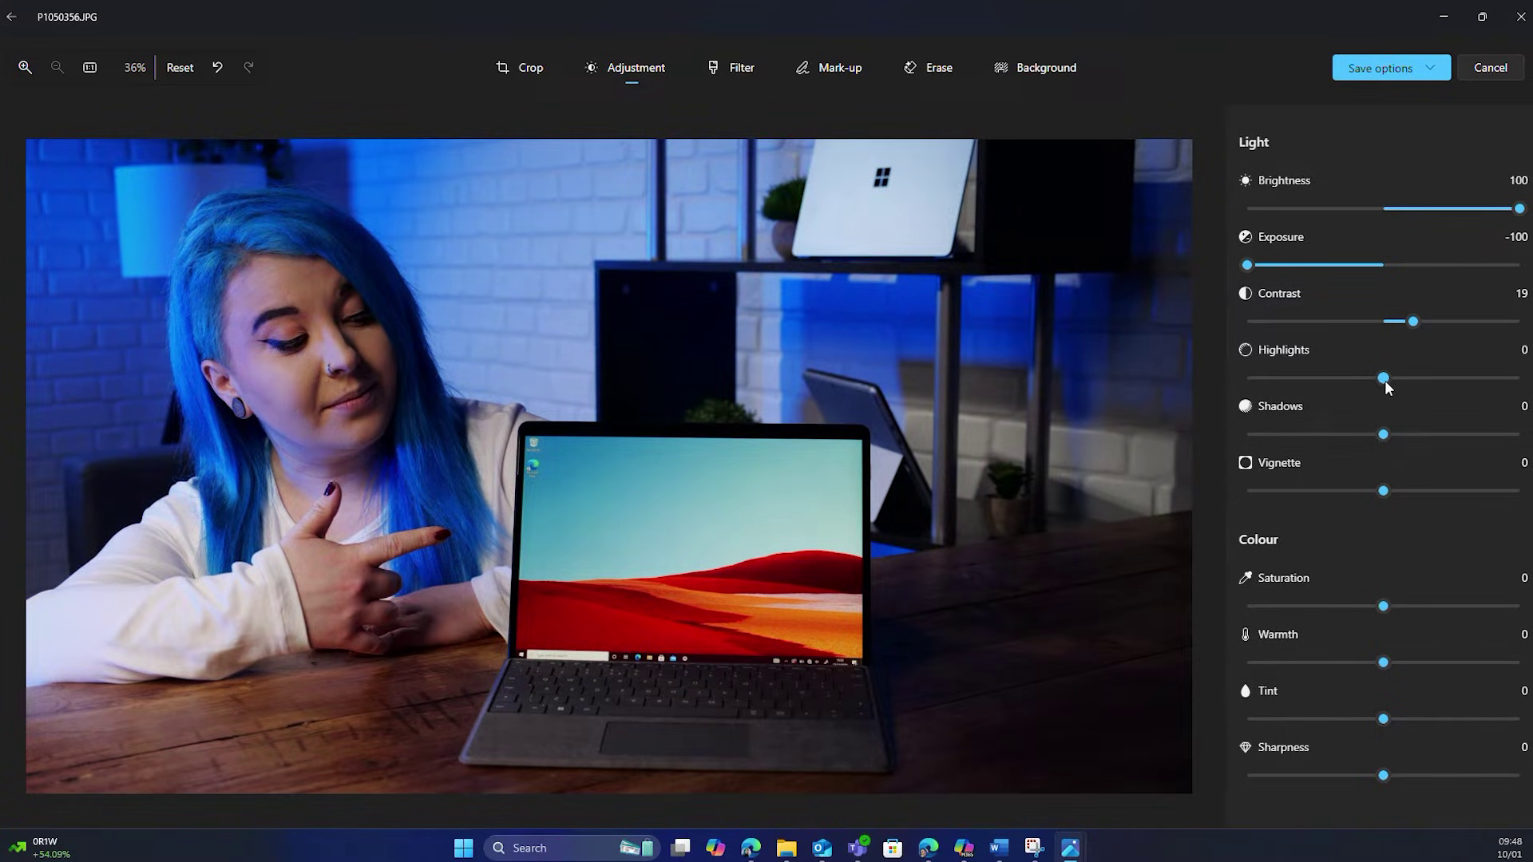
pyautogui.moveTo(1383, 377)
pyautogui.mouseDown()
pyautogui.moveTo(1472, 378)
pyautogui.moveTo(1394, 377)
pyautogui.mouseUp()
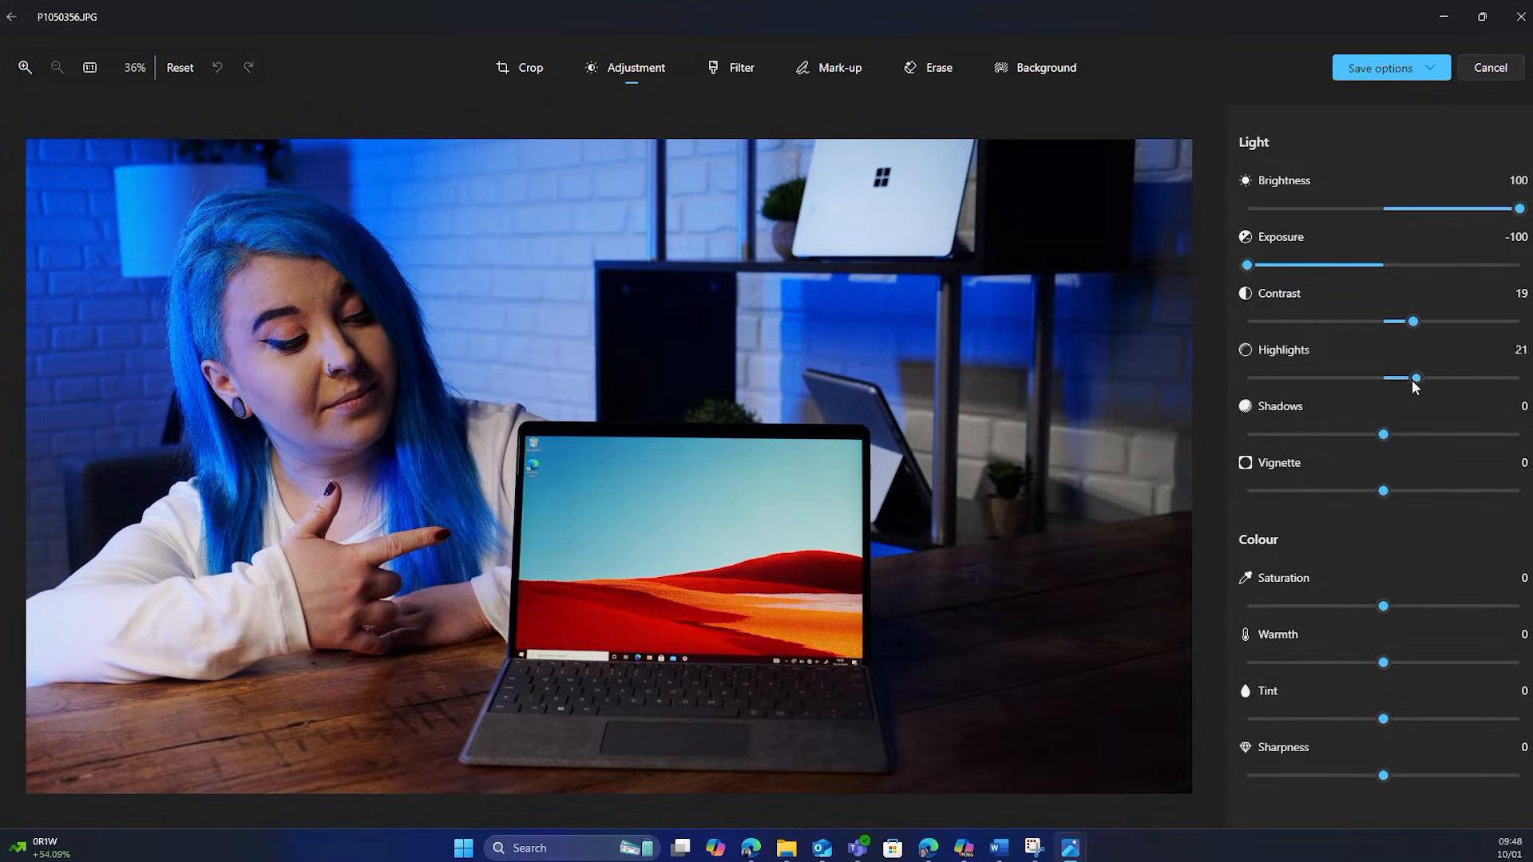
pyautogui.moveTo(1248, 264); pyautogui.dragTo(1336, 264)
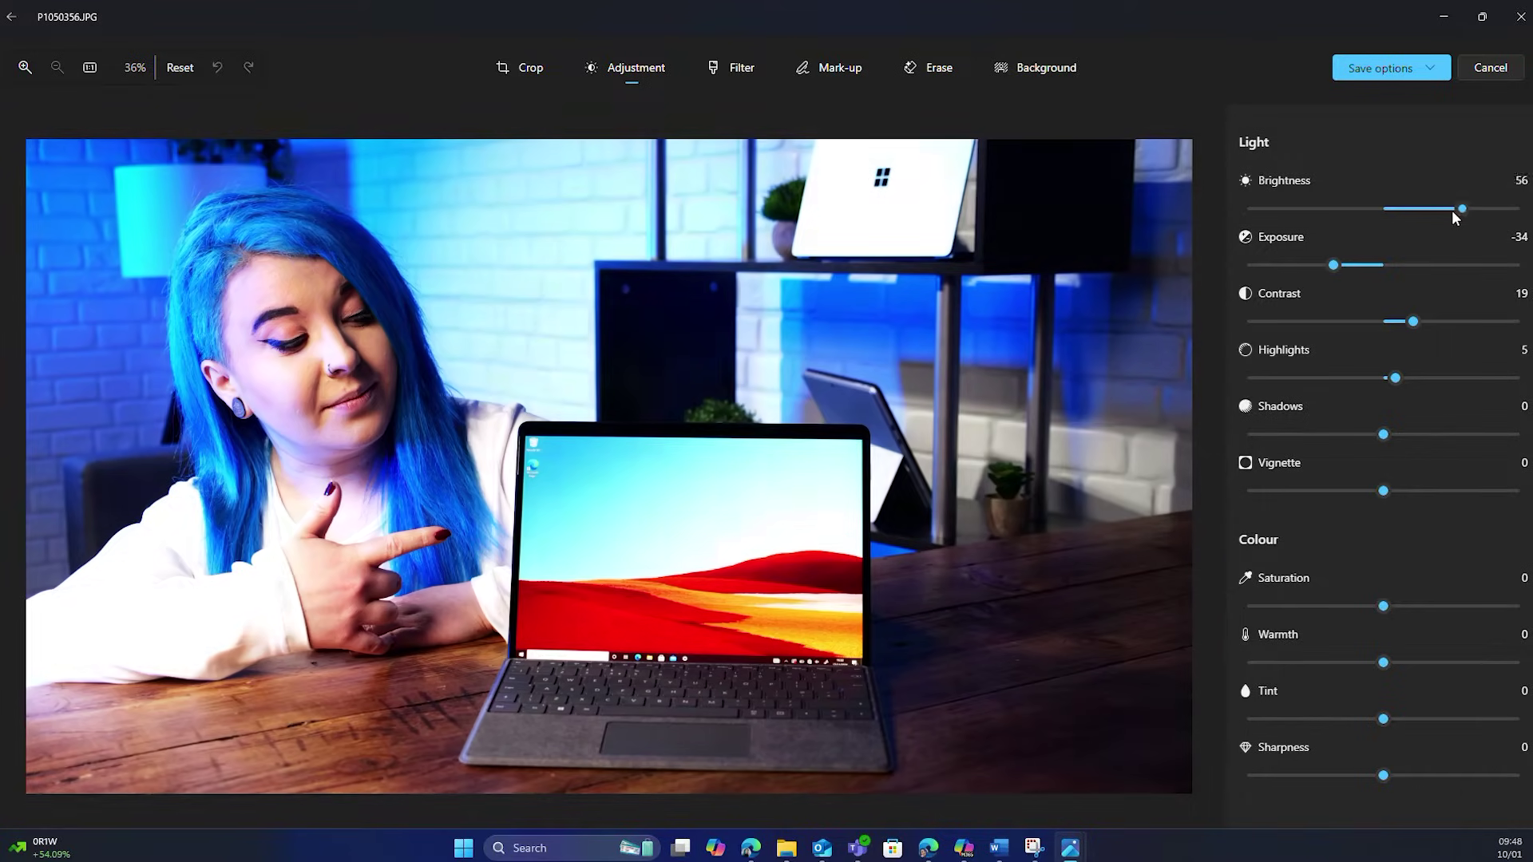
pyautogui.moveTo(1519, 209); pyautogui.dragTo(1417, 209)
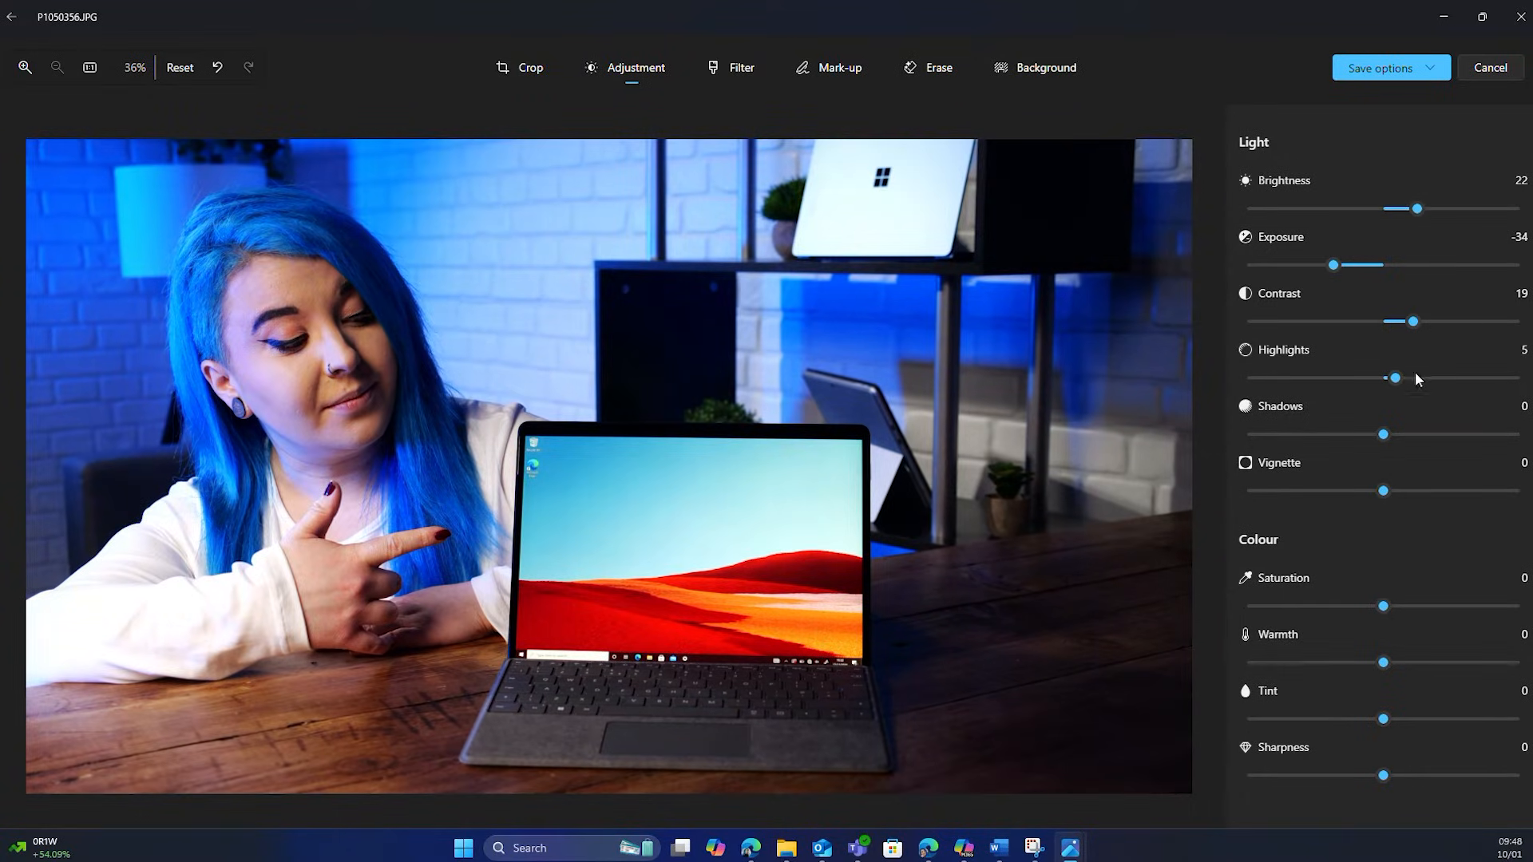
# Set shadows -28, vignette 72, warmth -11, tint 12, and nudge saturation and sharpness
pyautogui.moveTo(1383, 434); pyautogui.dragTo(1341, 433)
pyautogui.moveTo(1382, 490); pyautogui.dragTo(1486, 492)
pyautogui.moveTo(1384, 606); pyautogui.dragTo(1396, 608)
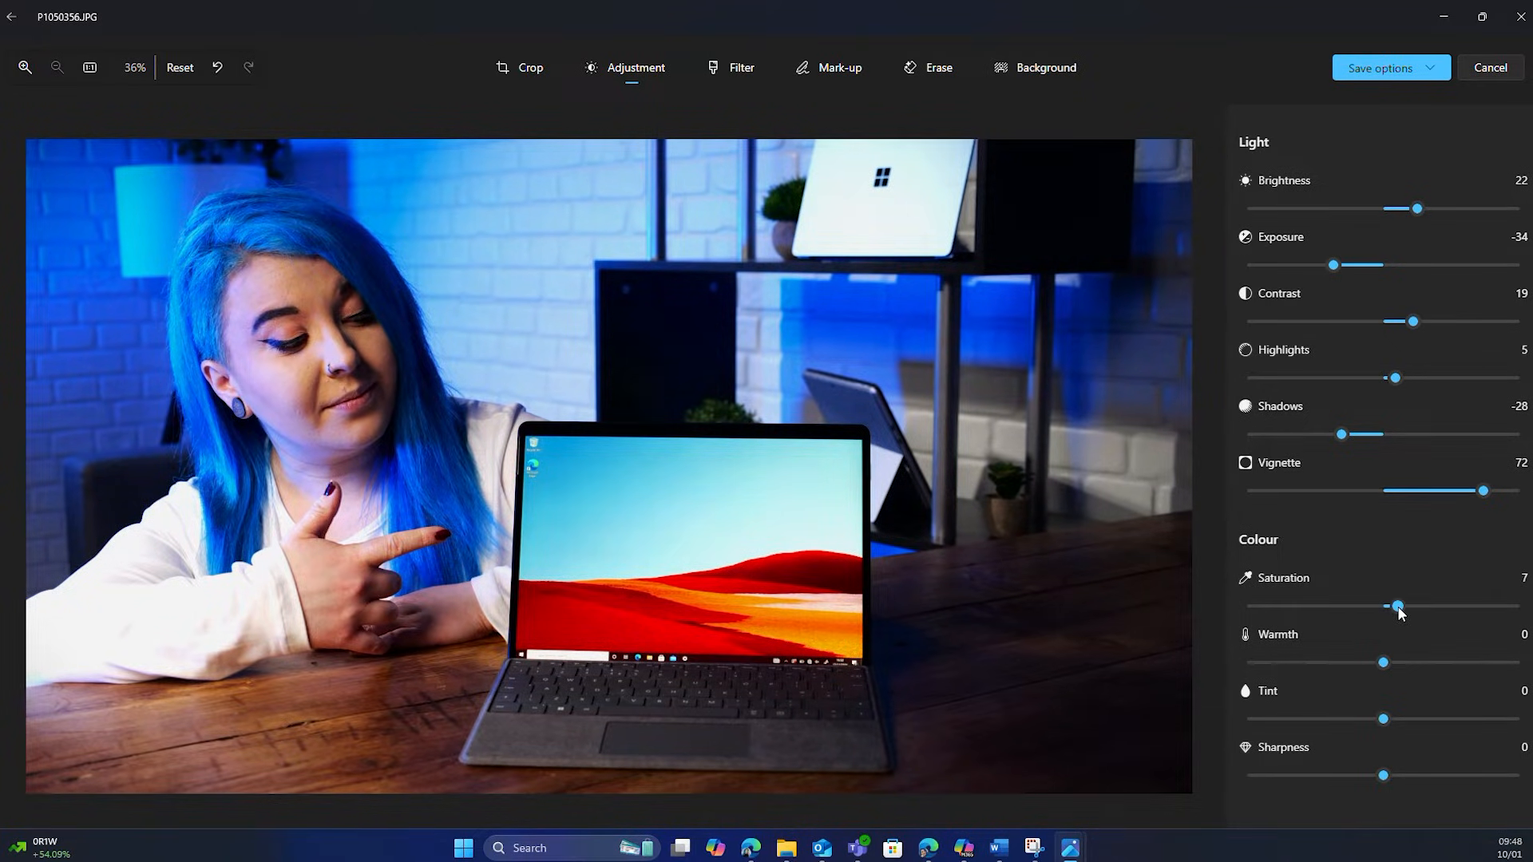
pyautogui.moveTo(1383, 663); pyautogui.dragTo(1365, 663)
pyautogui.moveTo(1384, 719); pyautogui.dragTo(1404, 719)
pyautogui.moveTo(1383, 774); pyautogui.dragTo(1419, 777)
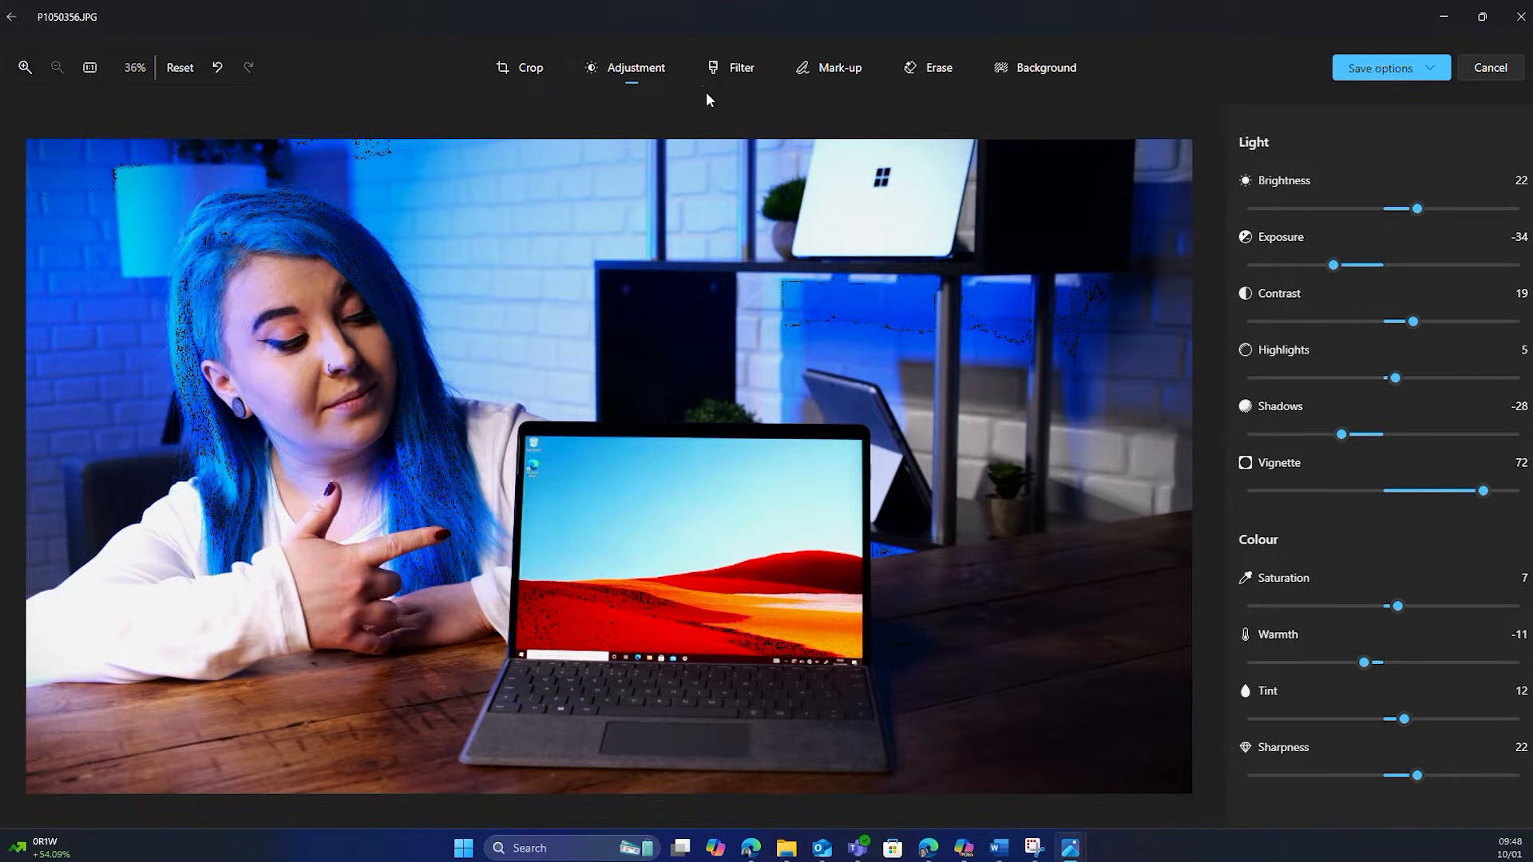
# Reset all adjustments, then apply the Auto Enhance filter and adjust its intensity
pyautogui.click(178, 72)
pyautogui.click(709, 474)
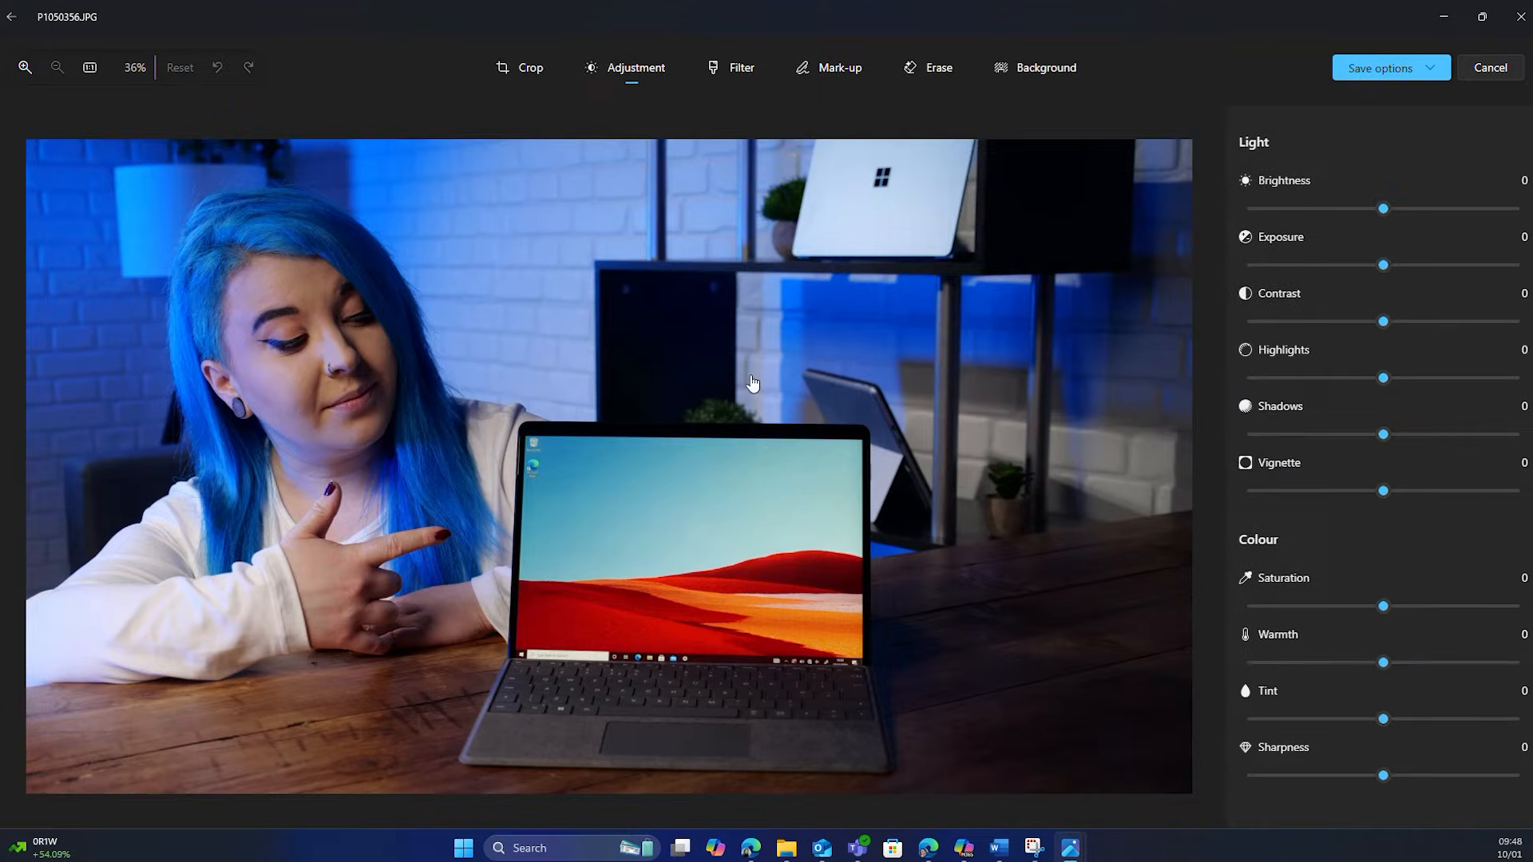
pyautogui.click(734, 72)
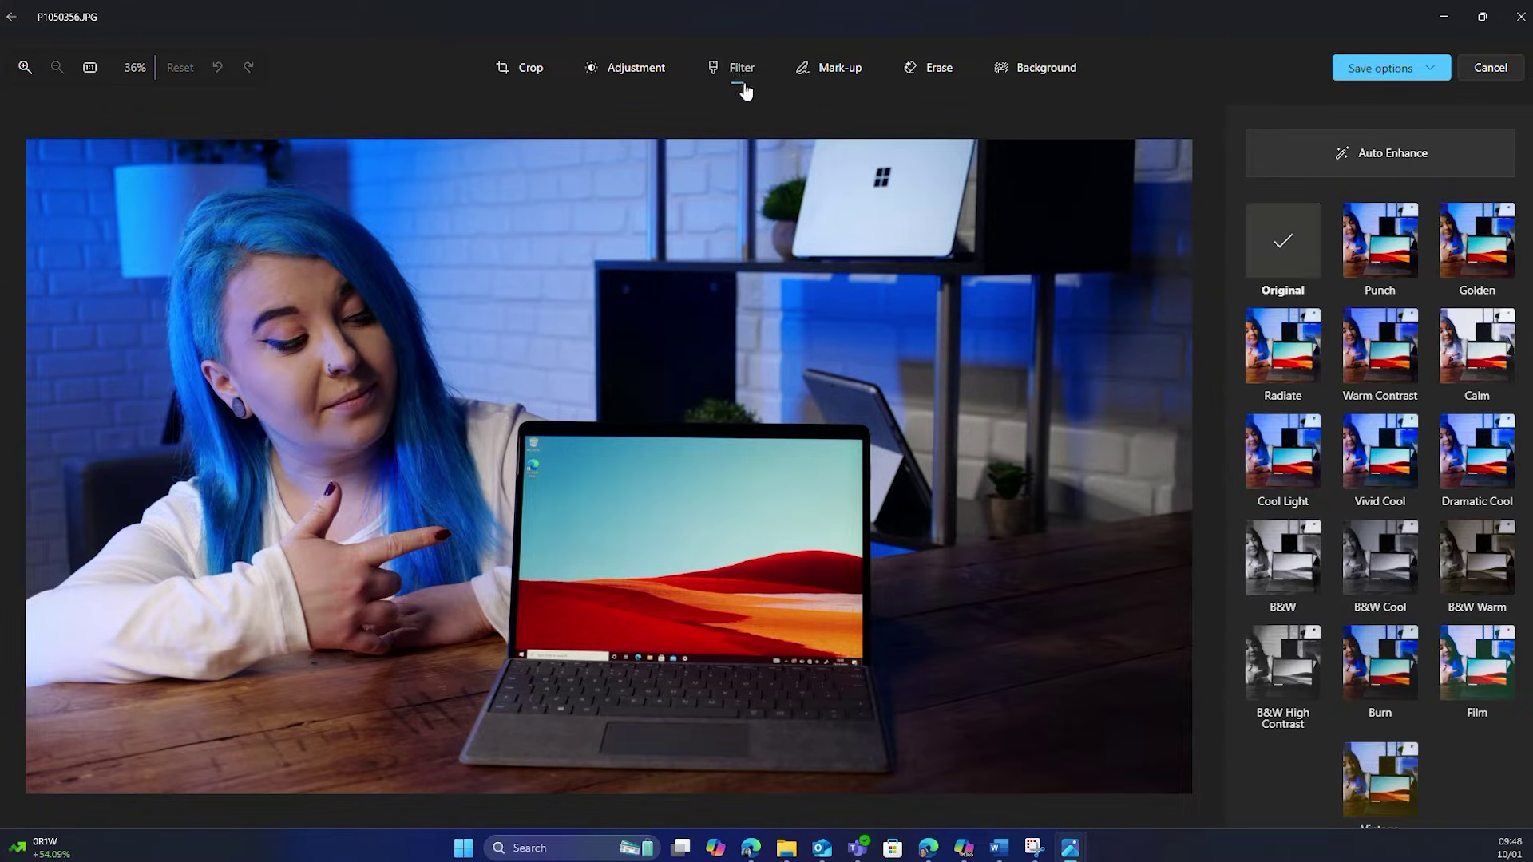
pyautogui.click(1305, 168)
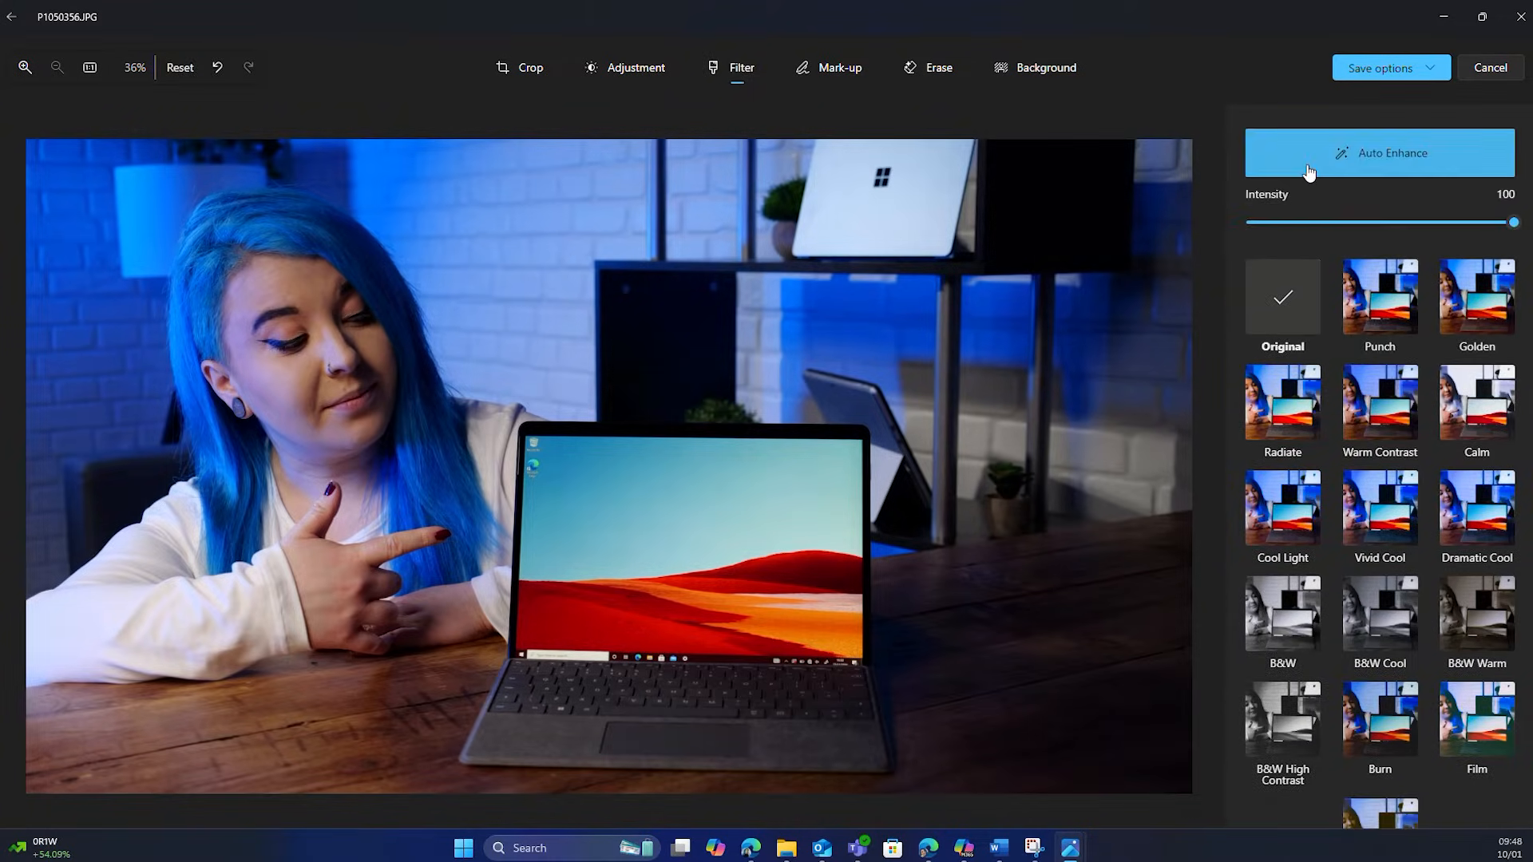
pyautogui.moveTo(1514, 222)
pyautogui.mouseDown()
pyautogui.moveTo(1308, 222)
pyautogui.moveTo(1516, 221)
pyautogui.mouseUp()
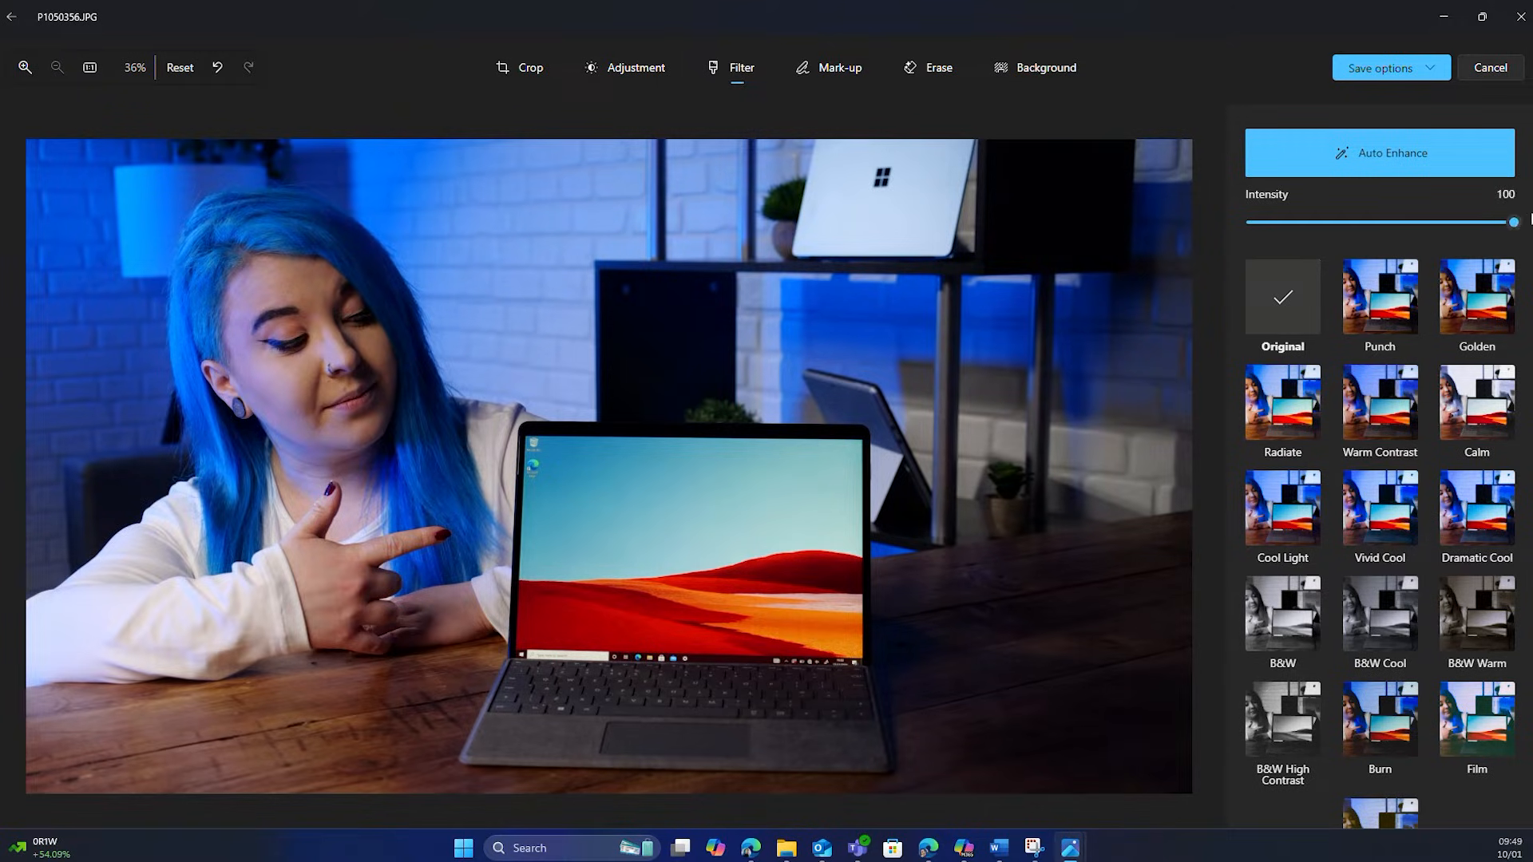
pyautogui.click(623, 71)
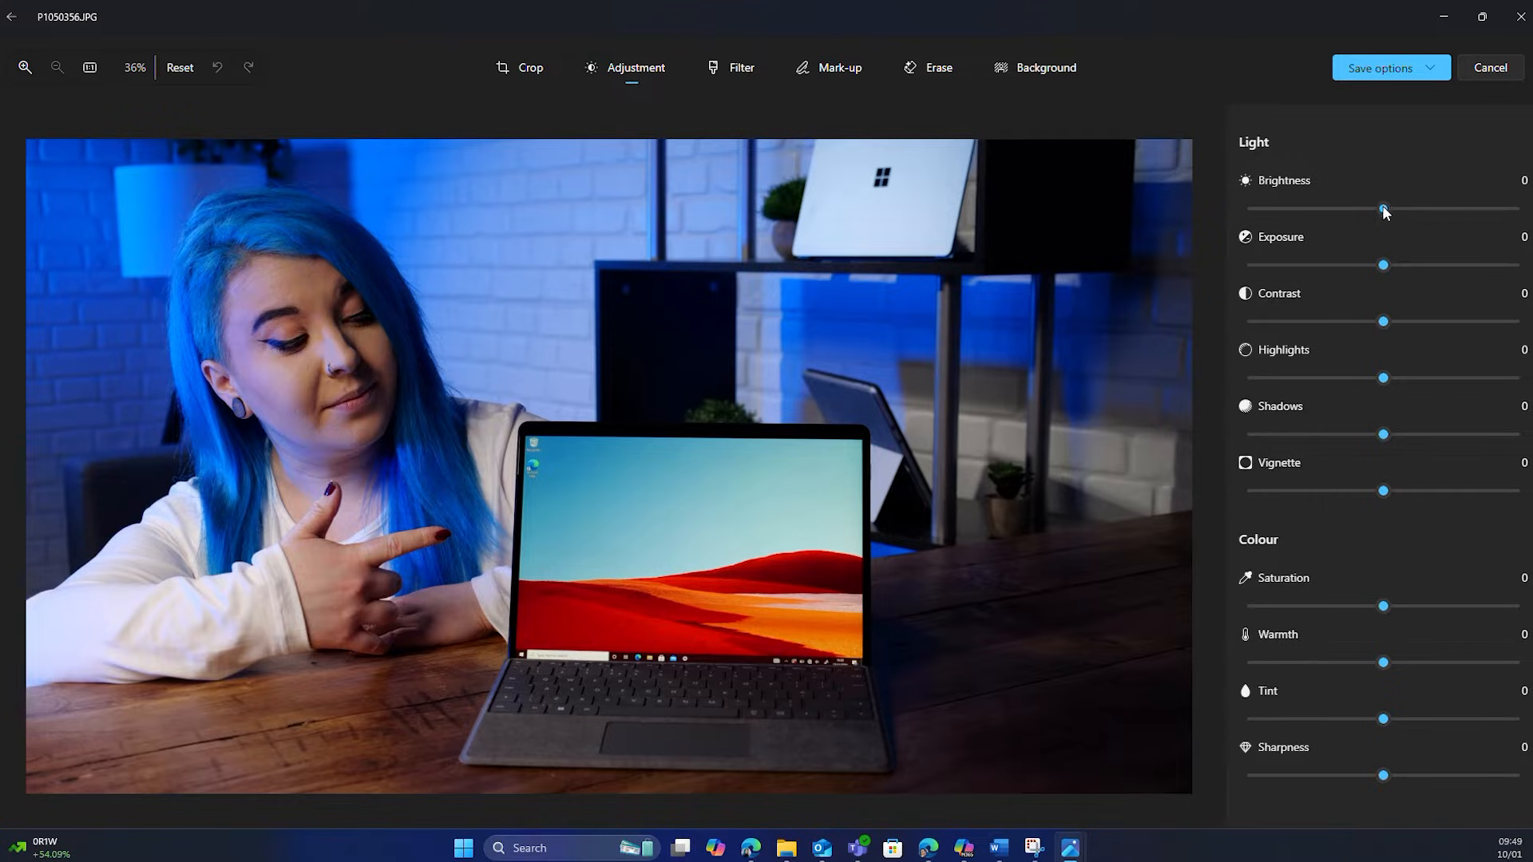
pyautogui.moveTo(1385, 210)
pyautogui.mouseDown()
pyautogui.moveTo(1438, 212)
pyautogui.moveTo(1397, 212)
pyautogui.mouseUp()
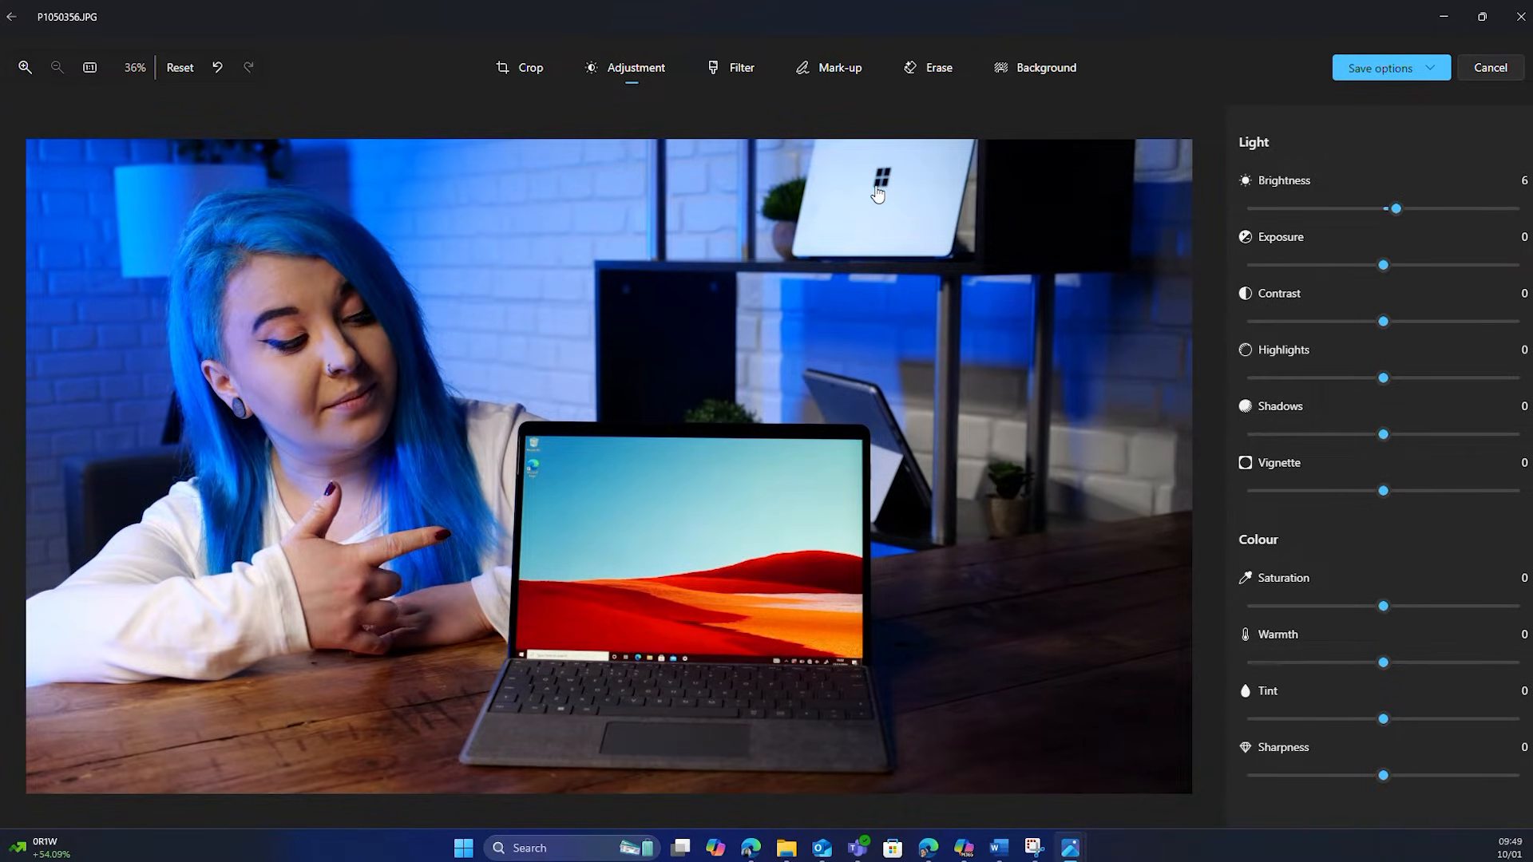
pyautogui.click(745, 75)
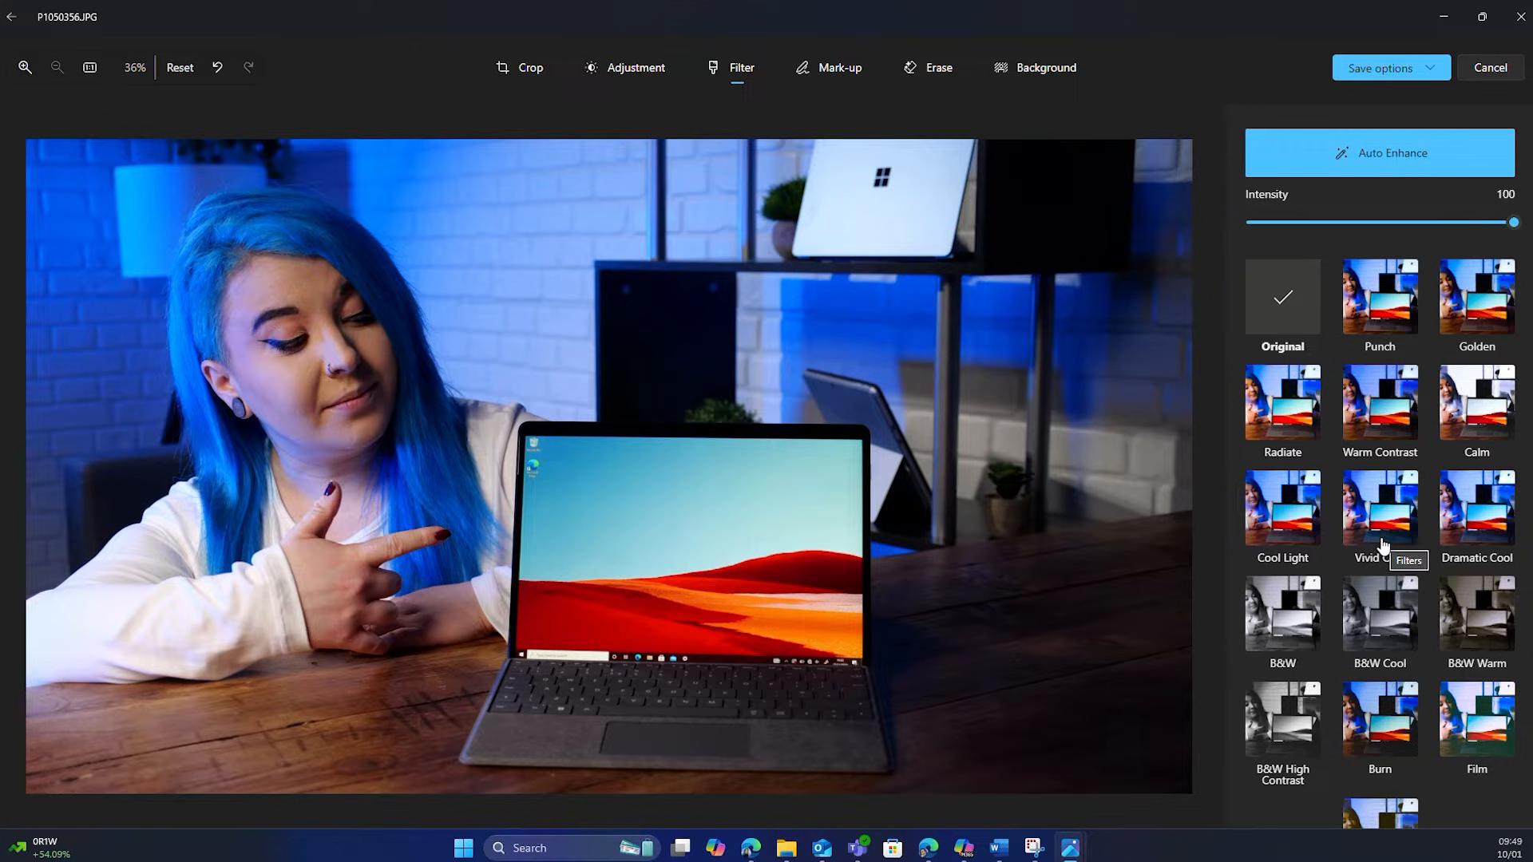
pyautogui.click(1382, 540)
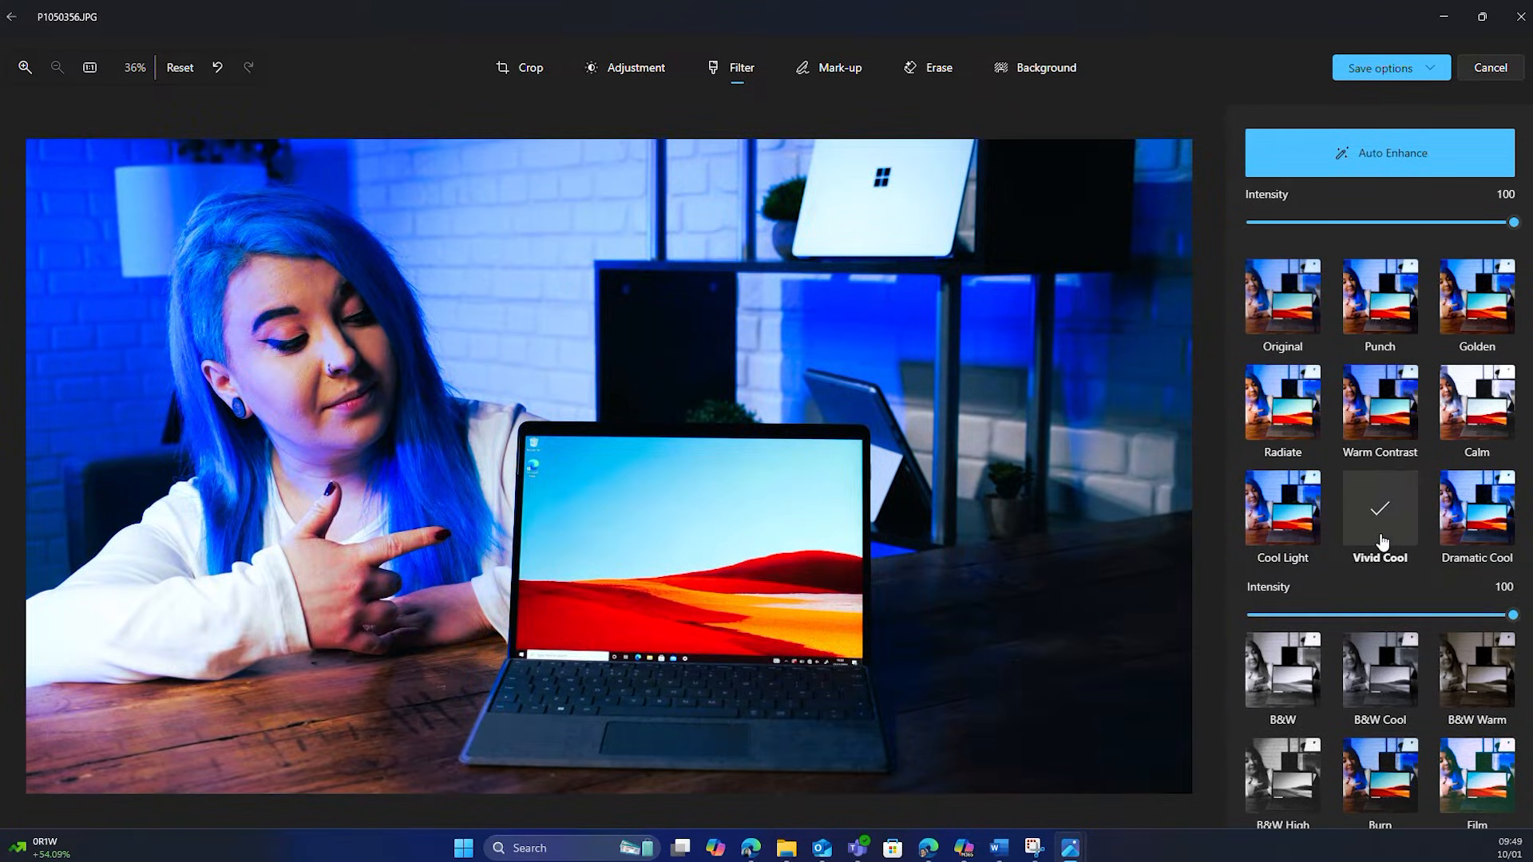
pyautogui.moveTo(1514, 615)
pyautogui.mouseDown()
pyautogui.moveTo(1316, 619)
pyautogui.moveTo(1525, 618)
pyautogui.mouseUp()
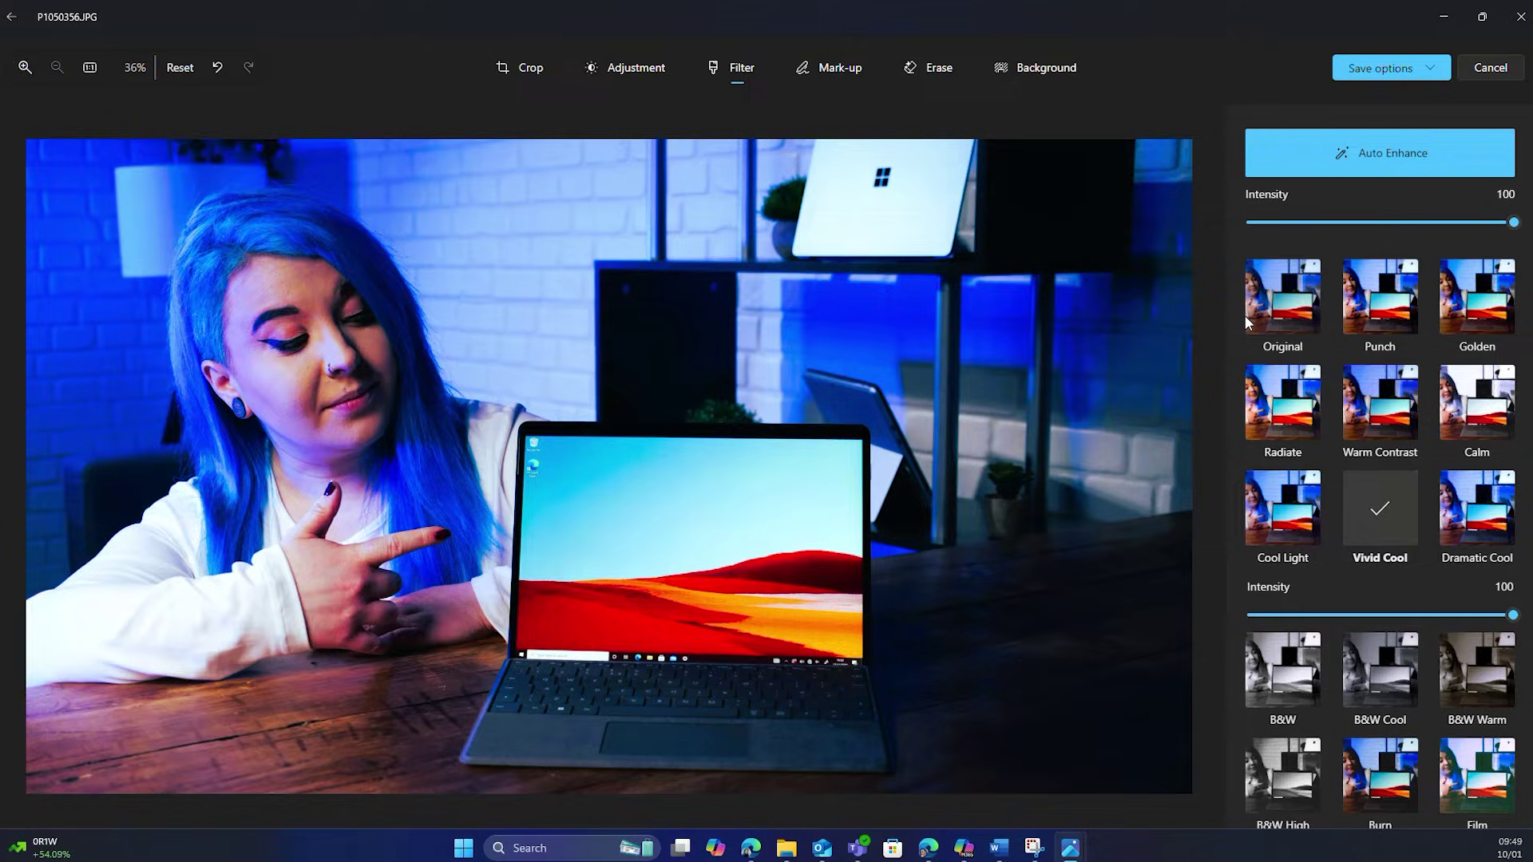
pyautogui.click(1284, 318)
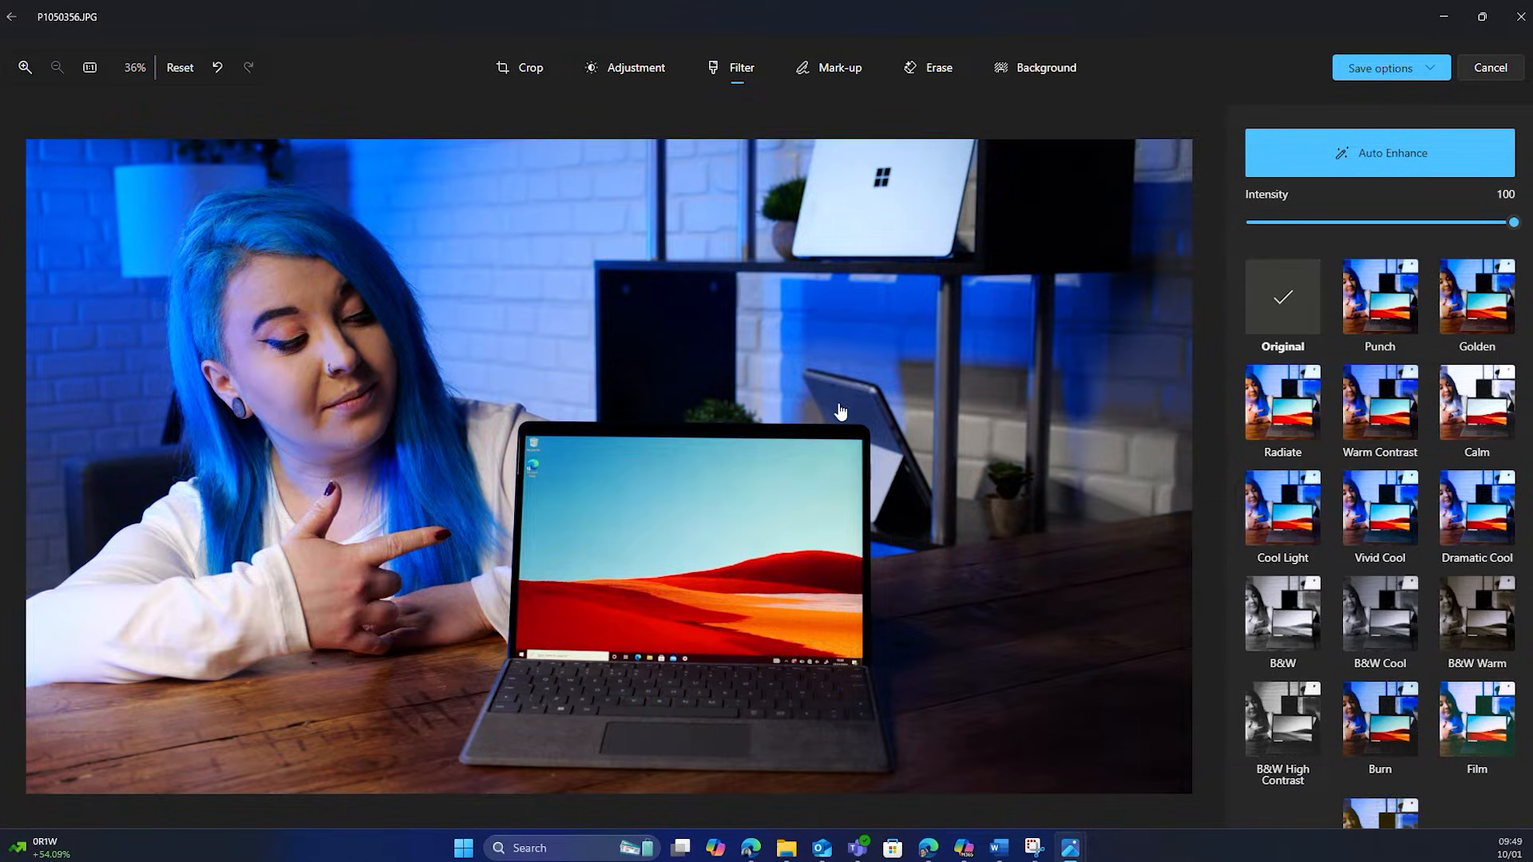
# In Mark-up, thicken the pen and draw a yellow curved arrow toward the rear tablet
pyautogui.click(830, 67)
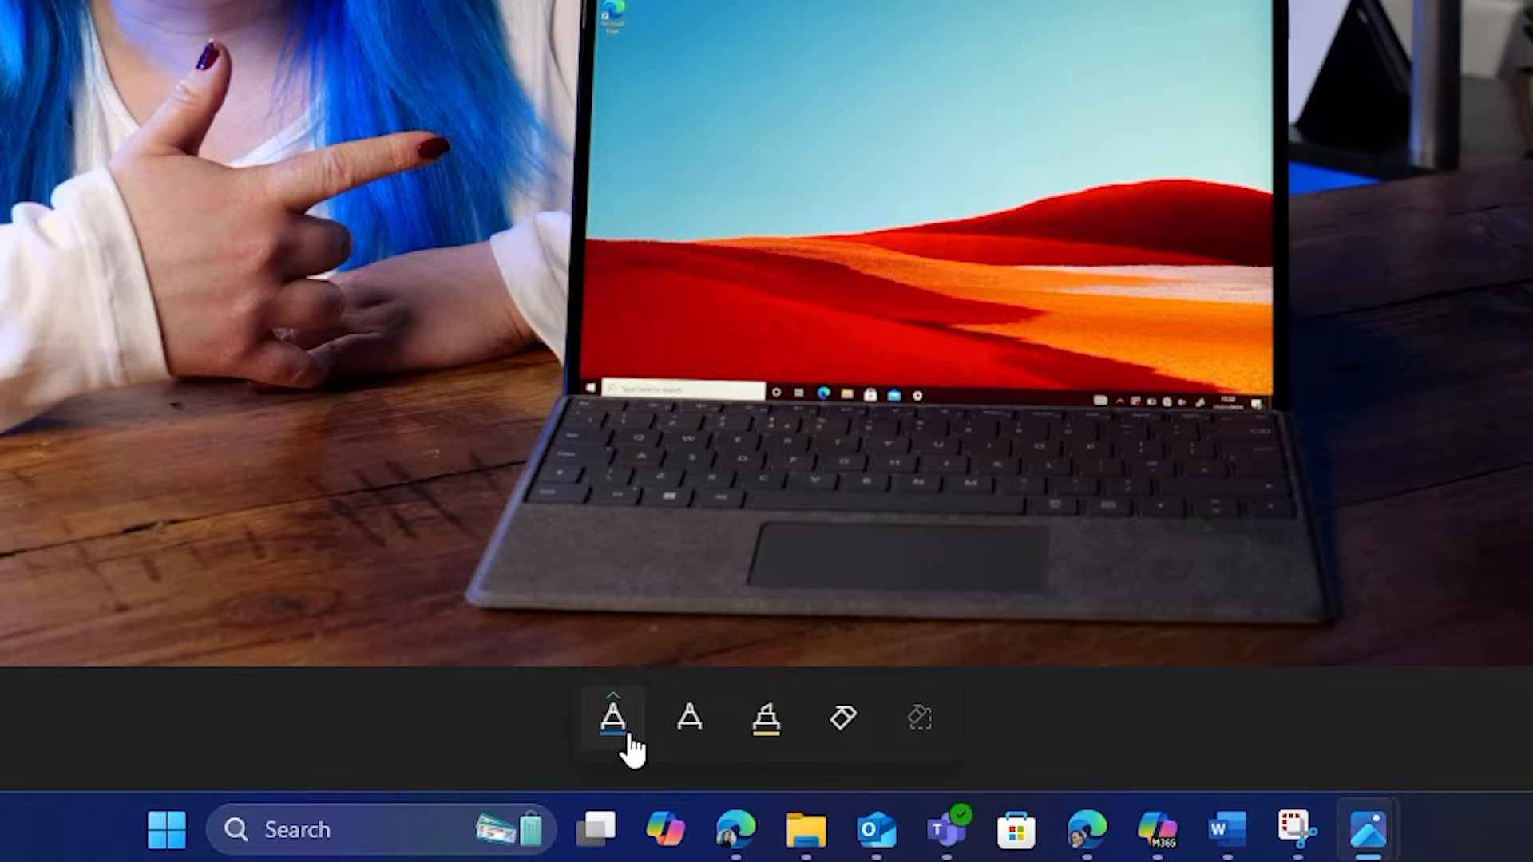
pyautogui.click(612, 714)
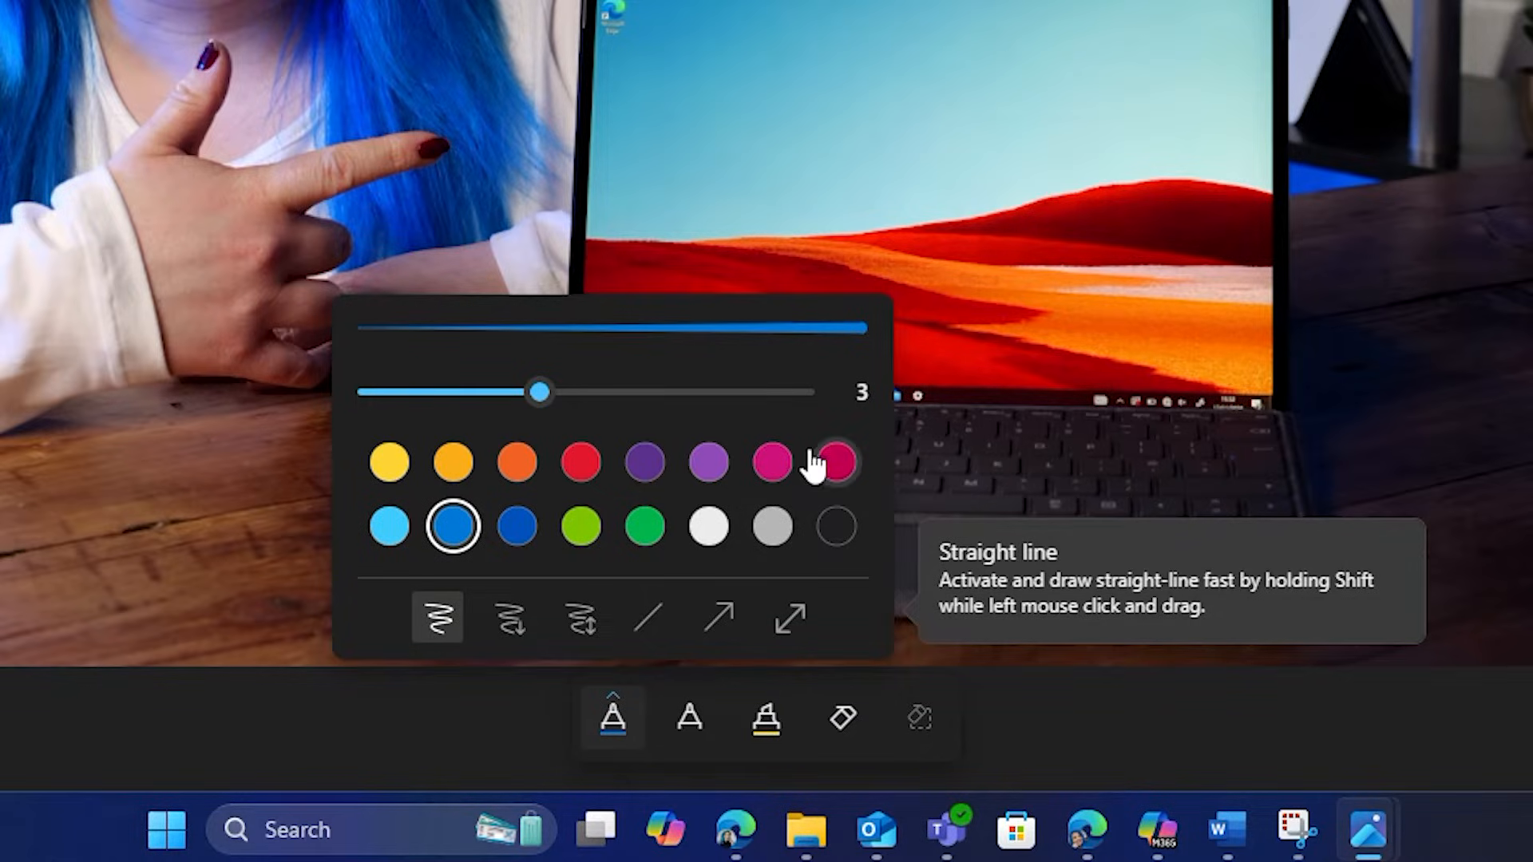
pyautogui.moveTo(542, 393); pyautogui.dragTo(629, 393)
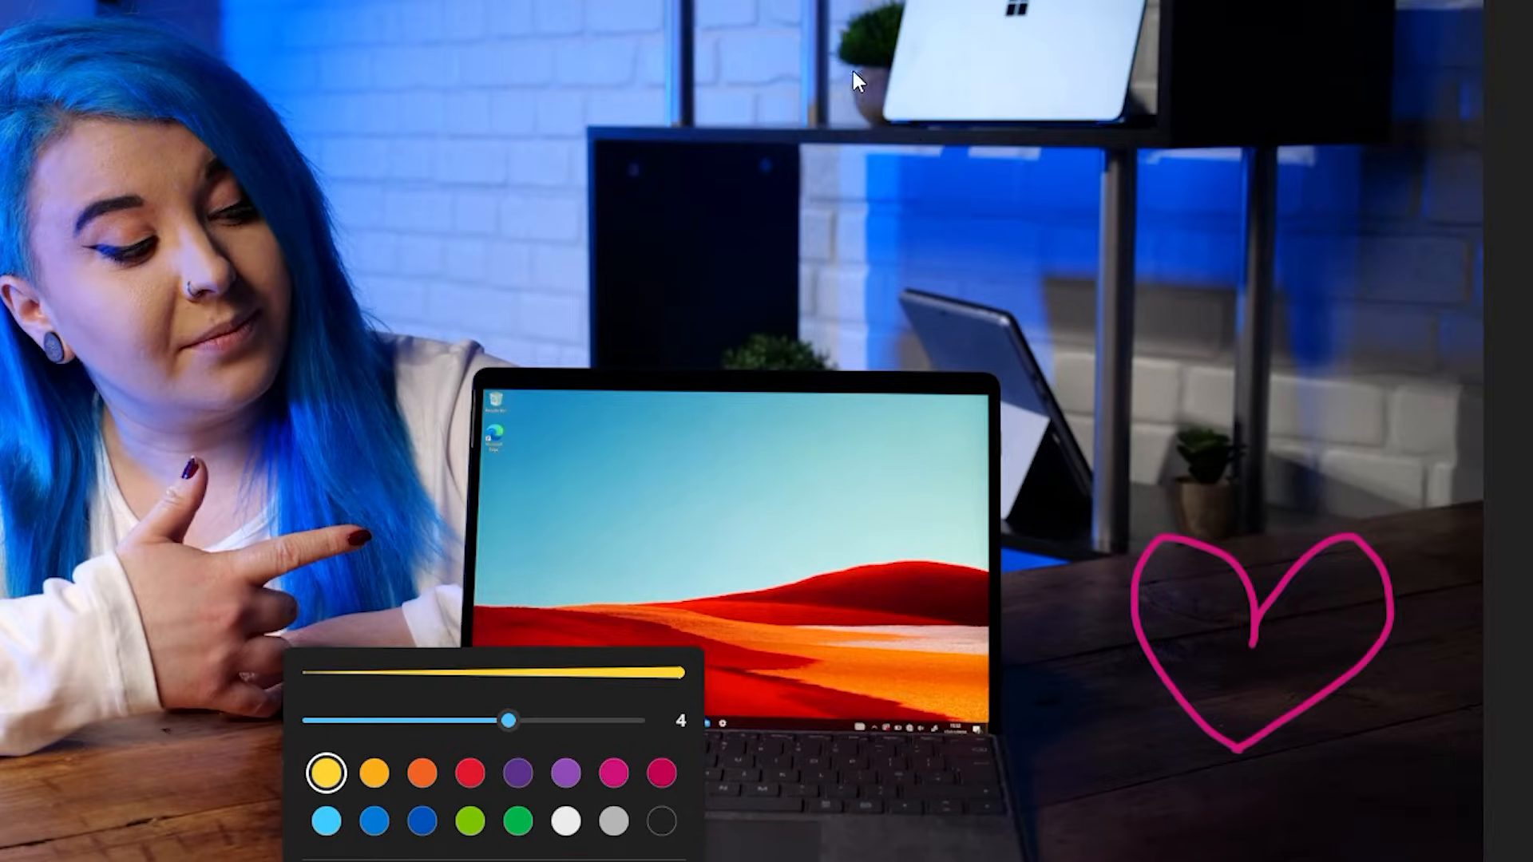
pyautogui.moveTo(898, 34); pyautogui.dragTo(1044, 216)
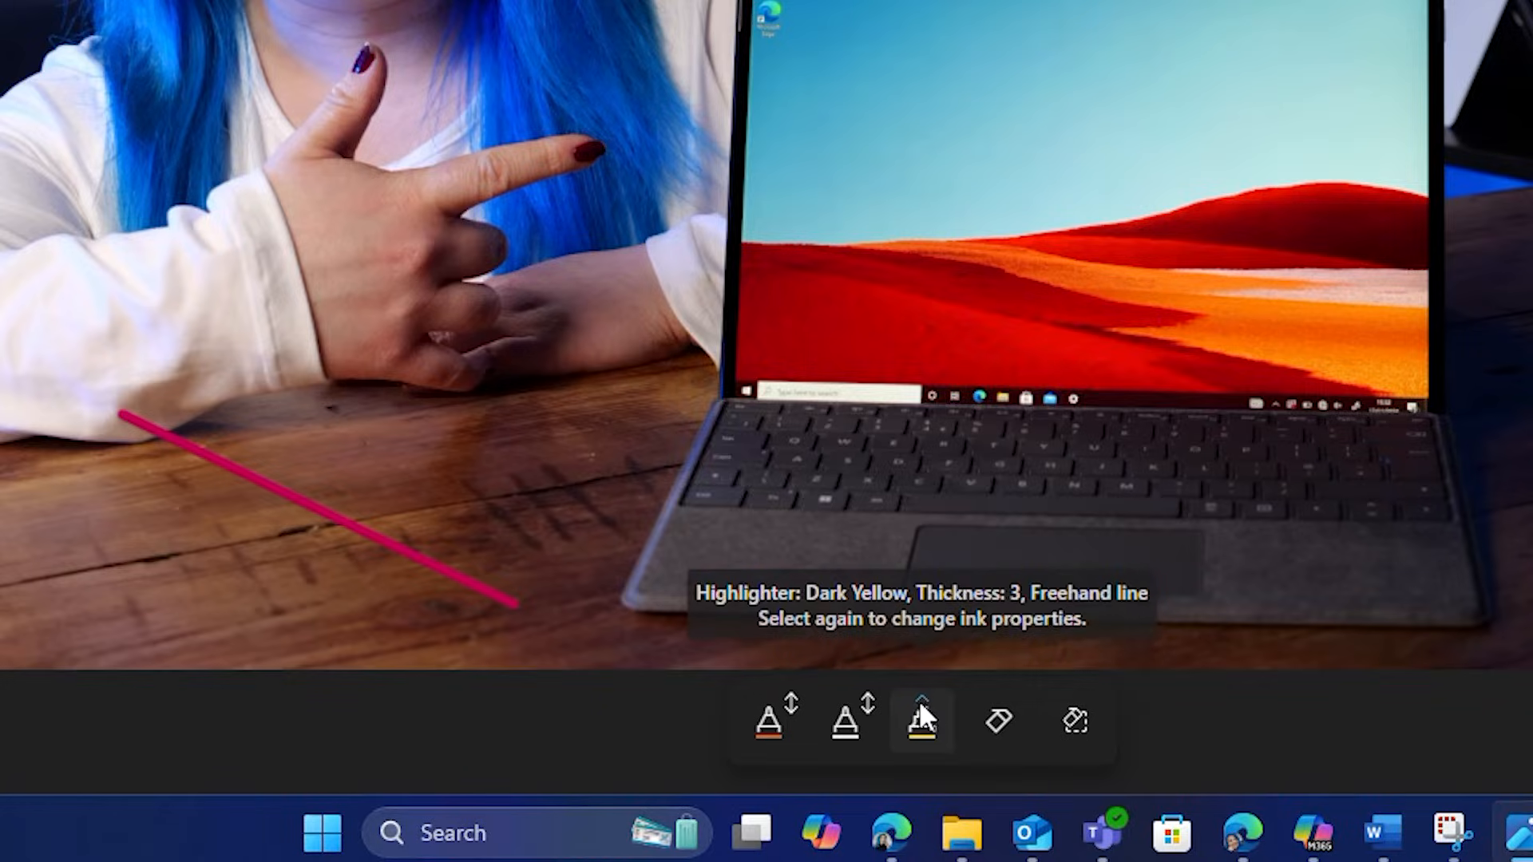
# Make the highlighter purple and thick, then highlight over the woman's shoulder, hands and chest
pyautogui.click(921, 714)
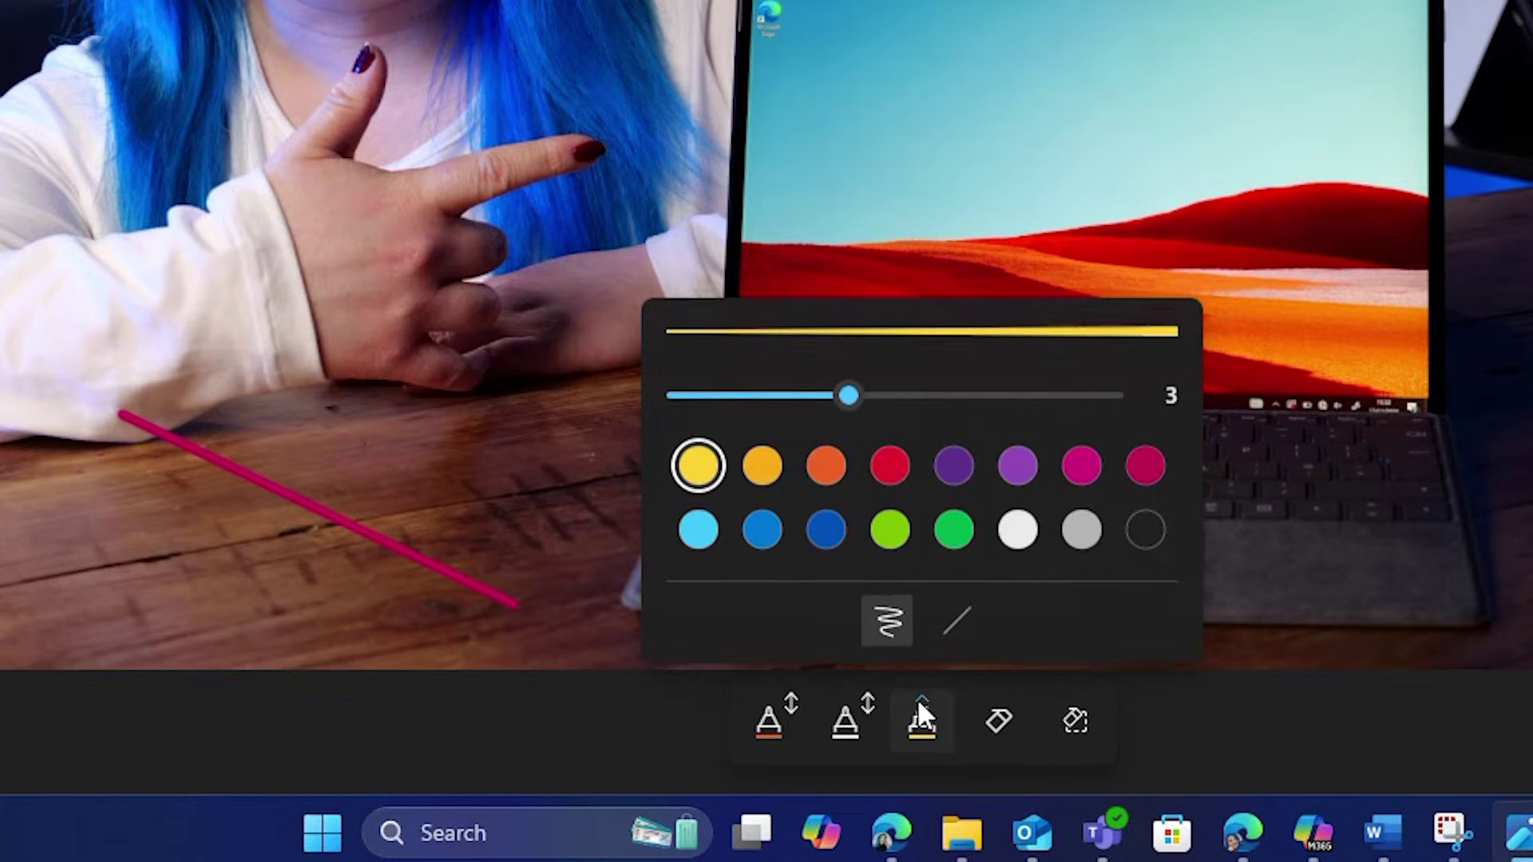
pyautogui.click(1017, 467)
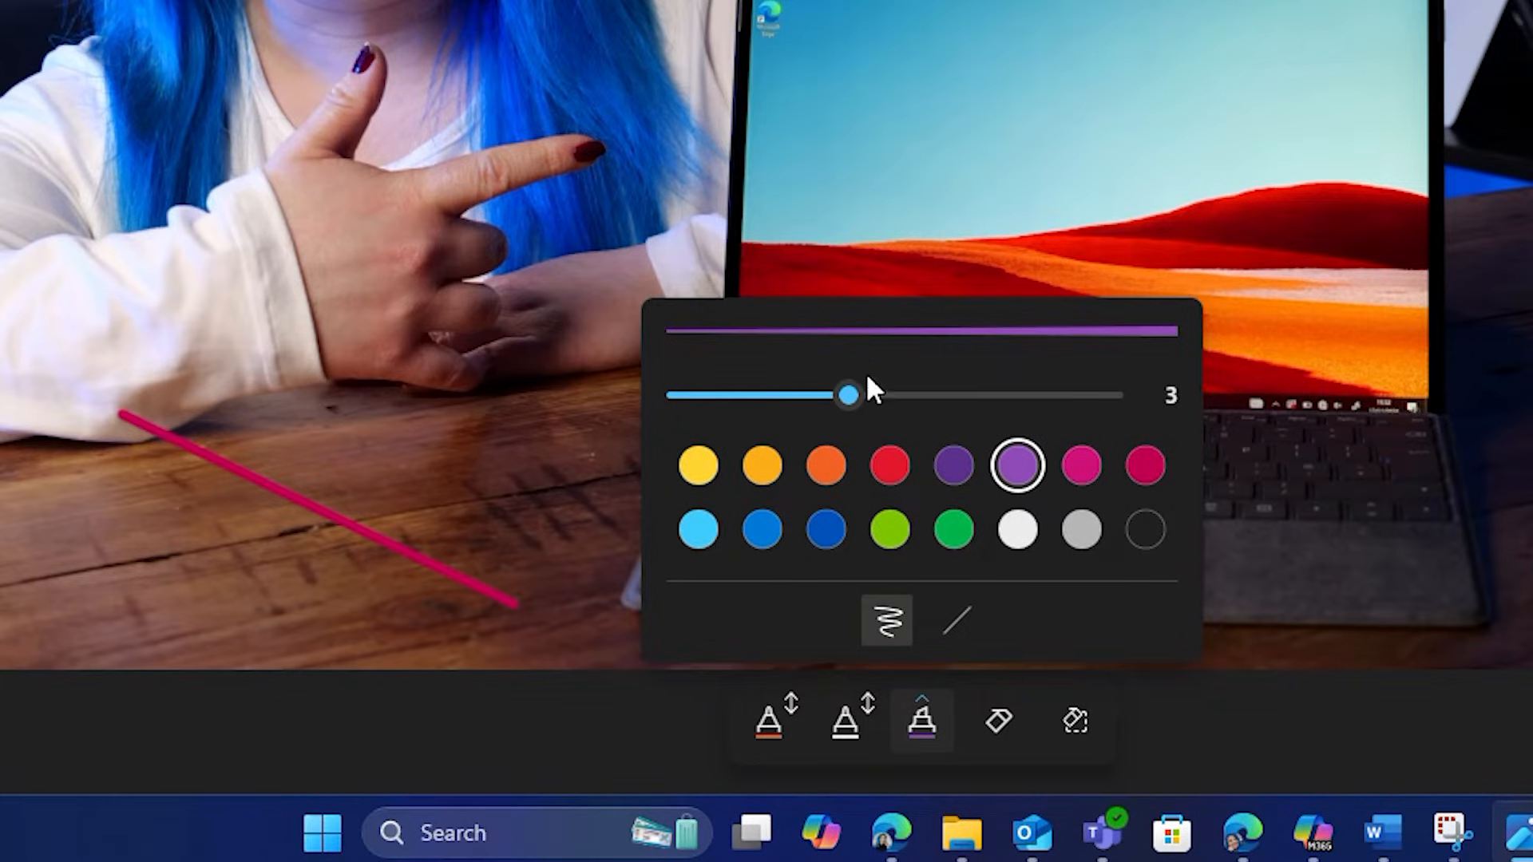
pyautogui.moveTo(848, 395); pyautogui.dragTo(1033, 395)
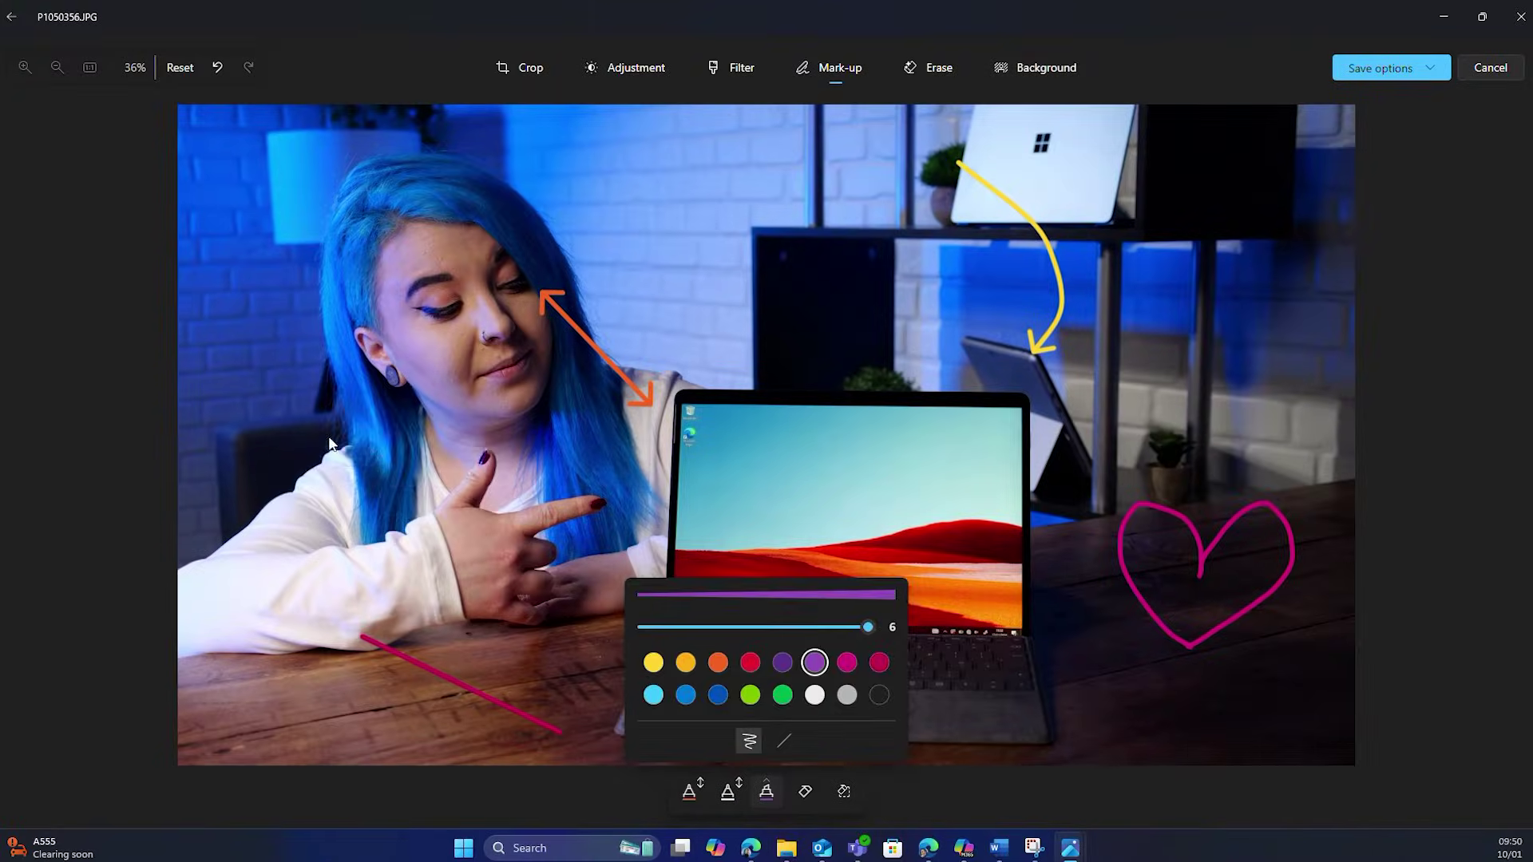
pyautogui.moveTo(334, 444); pyautogui.dragTo(489, 449)
pyautogui.moveTo(240, 486); pyautogui.dragTo(504, 515)
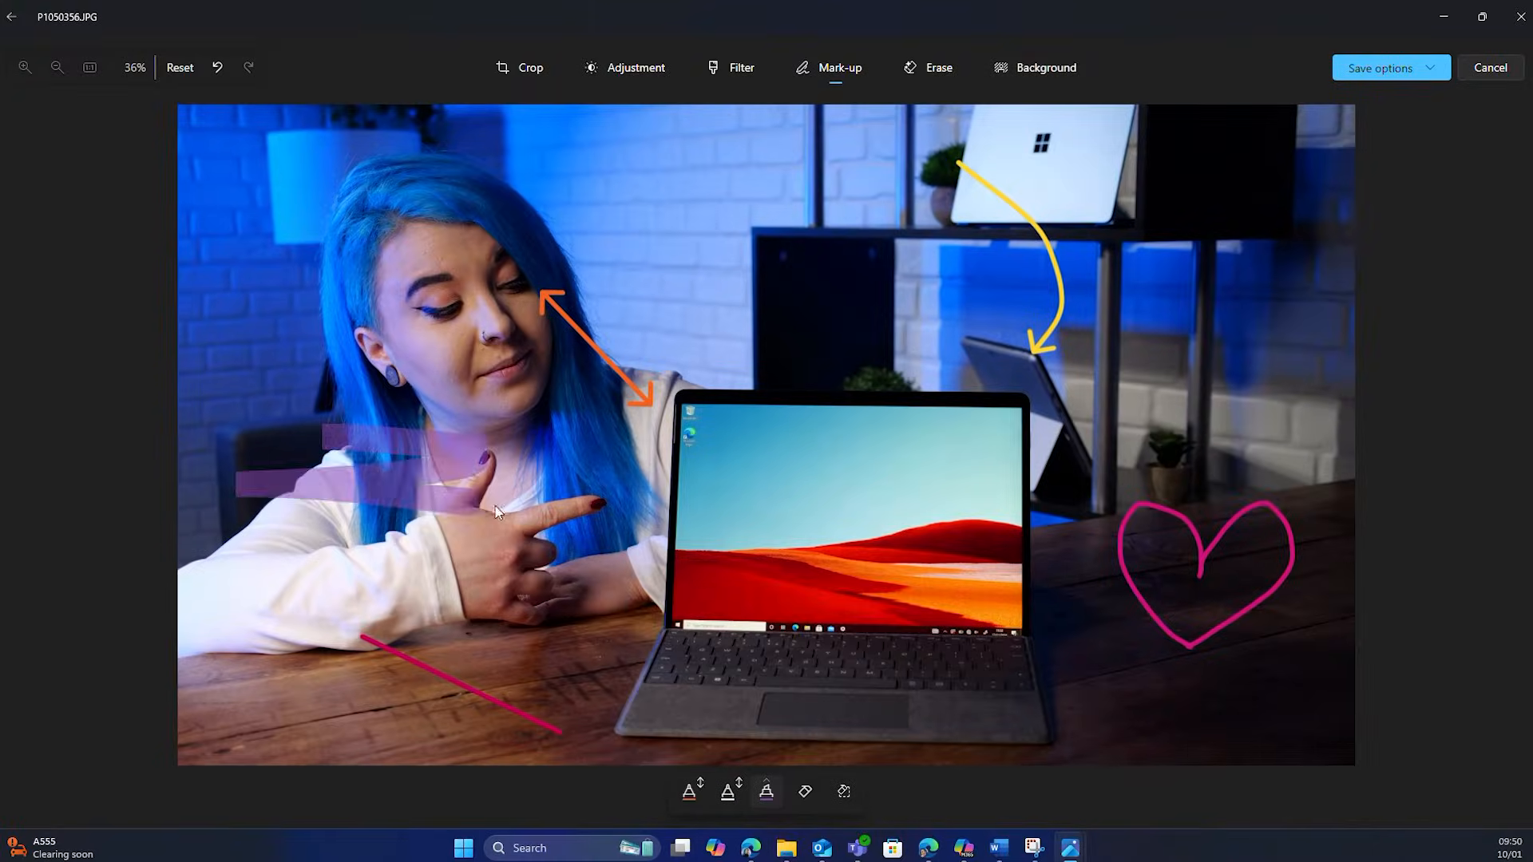
pyautogui.moveTo(288, 551); pyautogui.dragTo(503, 551)
pyautogui.moveTo(400, 584)
pyautogui.mouseDown()
pyautogui.moveTo(585, 594)
pyautogui.moveTo(503, 565)
pyautogui.moveTo(553, 455)
pyautogui.mouseUp()
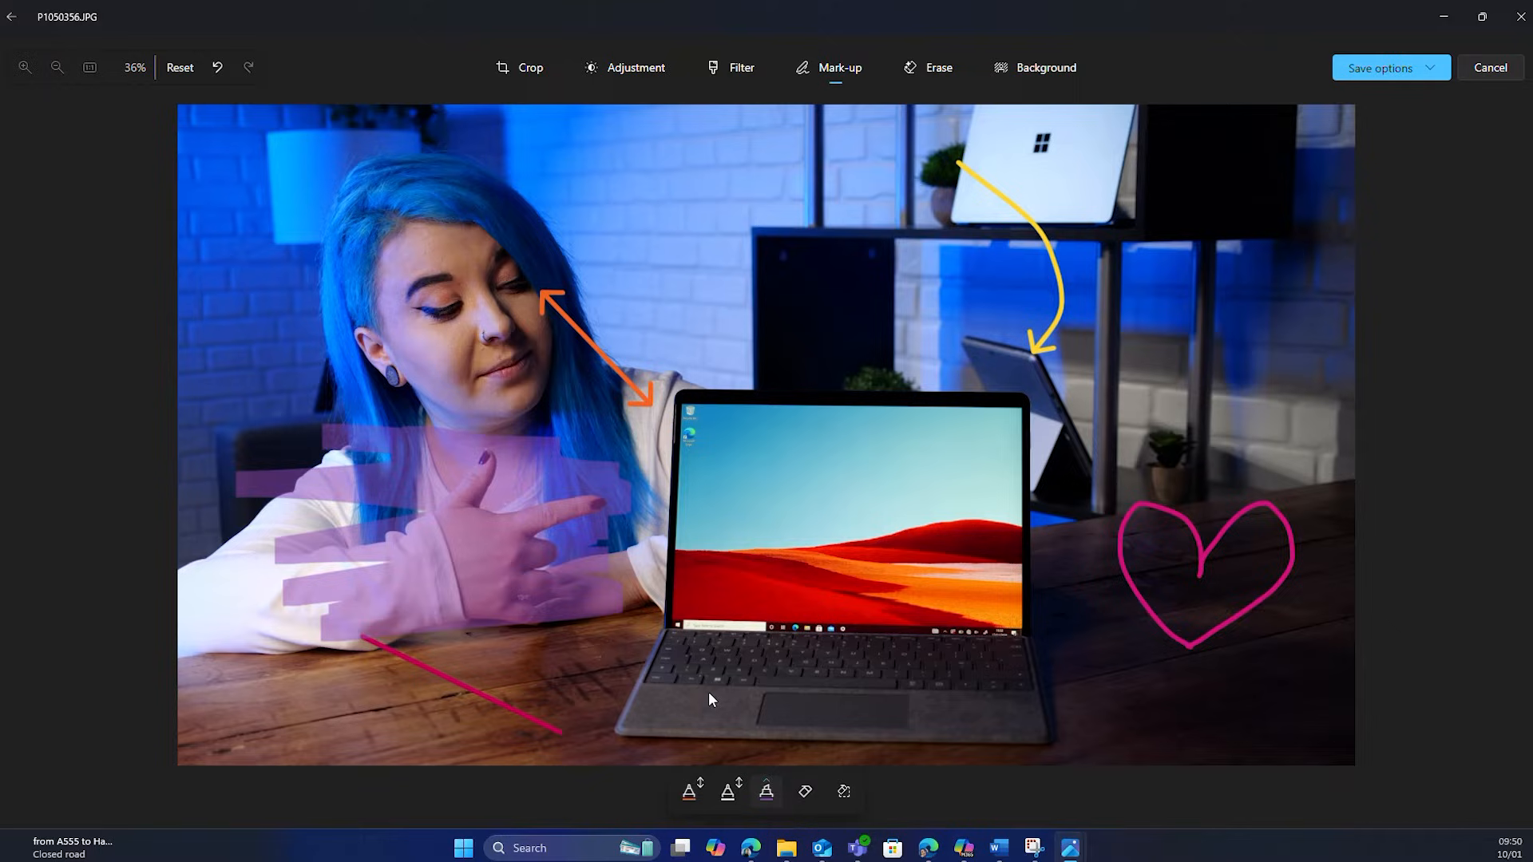
# Erase the purple highlighter strokes, then clear all remaining mark-up
pyautogui.click(805, 791)
pyautogui.click(459, 553)
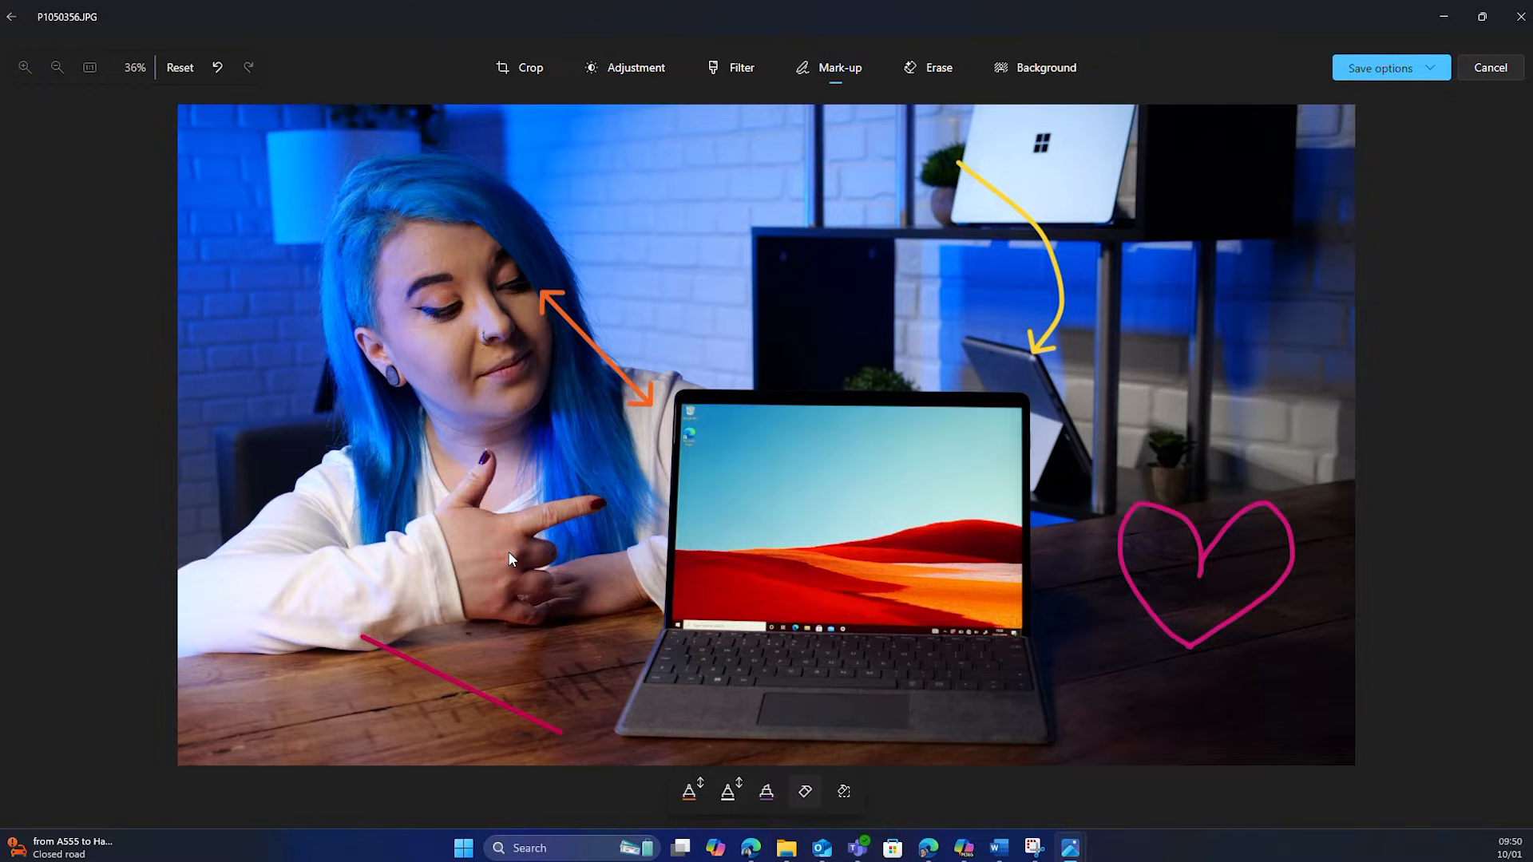
pyautogui.click(846, 791)
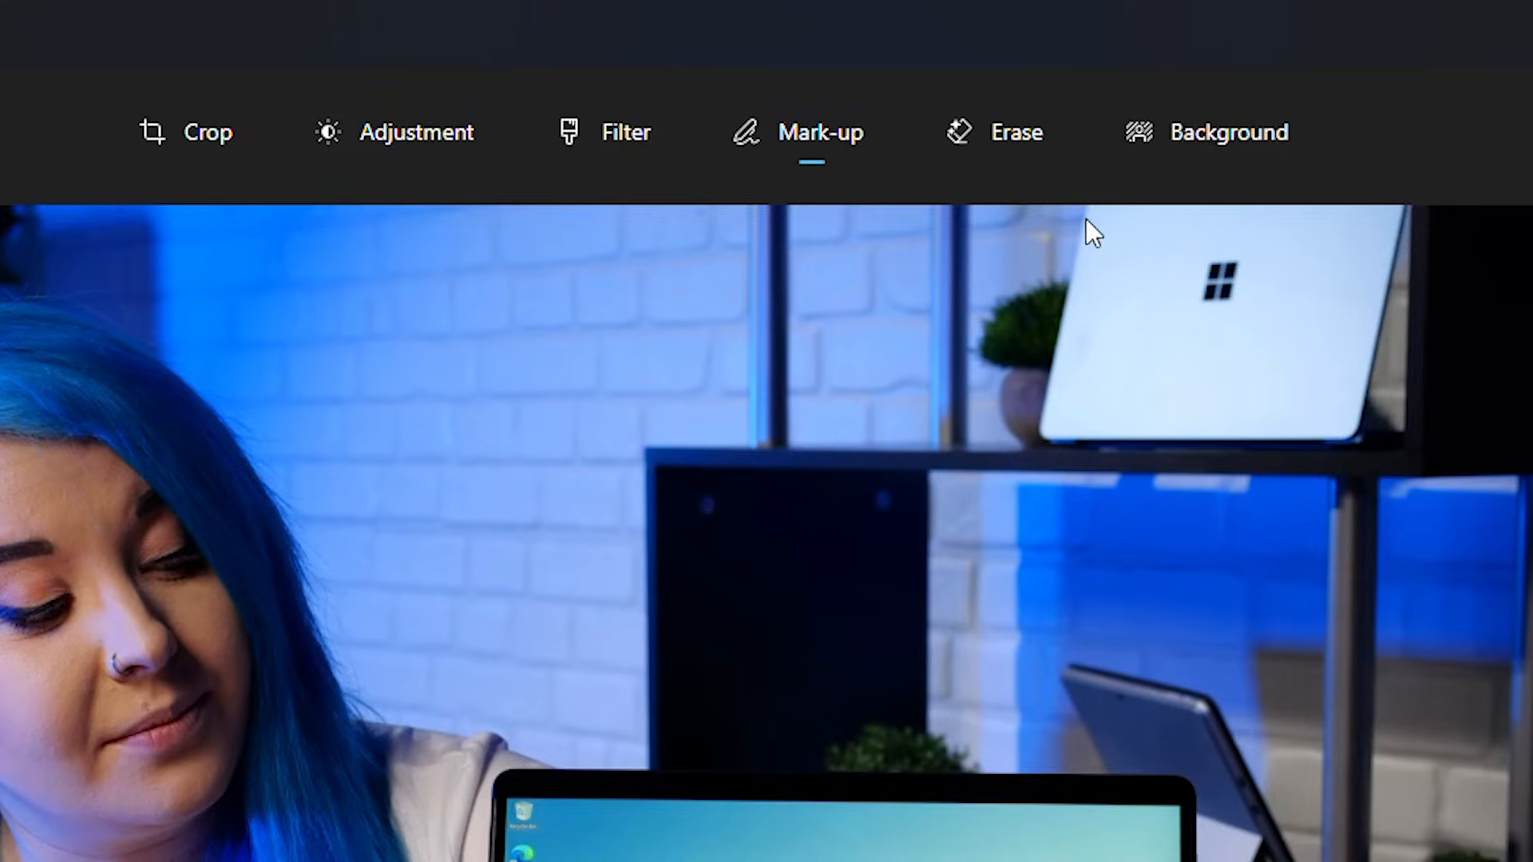
# With Generative Erase auto-applying, brush out an area of wall at the photo's top-left
pyautogui.click(984, 153)
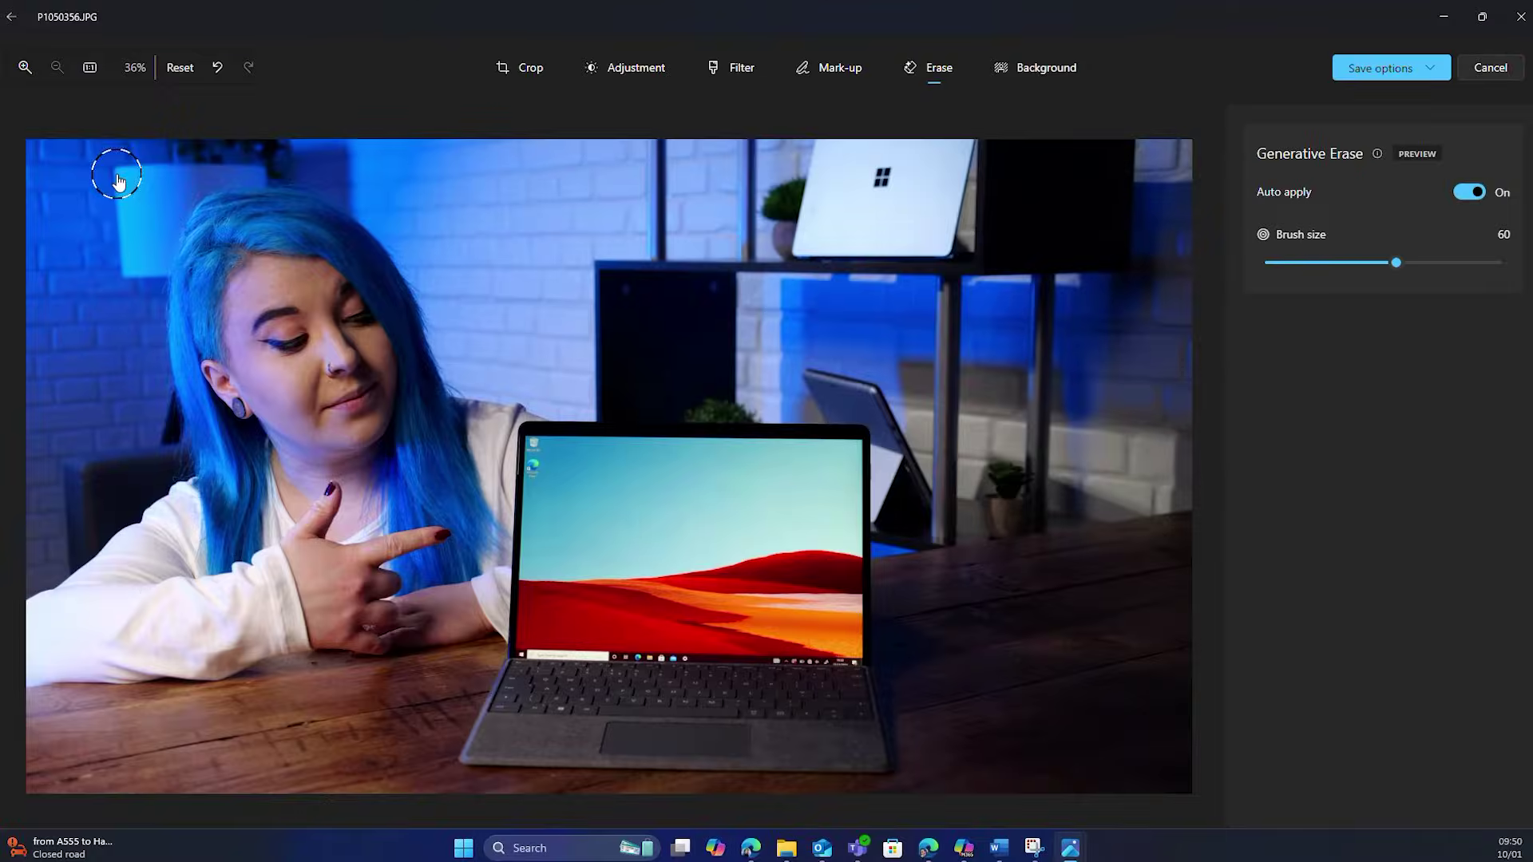
pyautogui.moveTo(115, 174); pyautogui.dragTo(180, 178)
pyautogui.moveTo(266, 177); pyautogui.dragTo(156, 257)
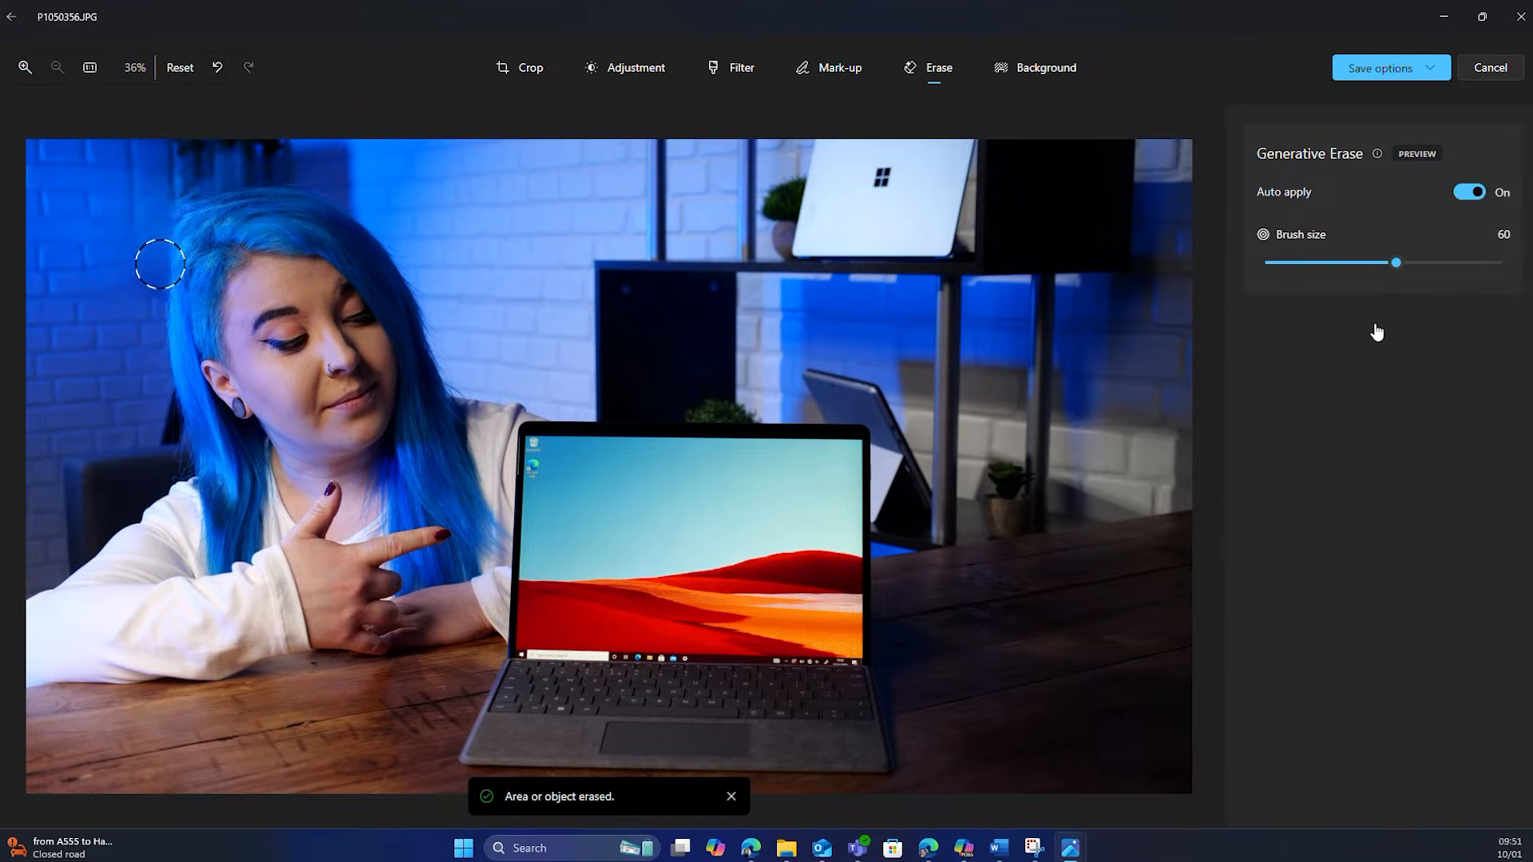
pyautogui.moveTo(1396, 262)
pyautogui.mouseDown()
pyautogui.moveTo(1359, 266)
pyautogui.moveTo(1425, 269)
pyautogui.moveTo(1394, 265)
pyautogui.mouseUp()
# With Auto apply off, mask the tablet behind the laptop, trim the mask near the plant, and erase it
pyautogui.click(1470, 192)
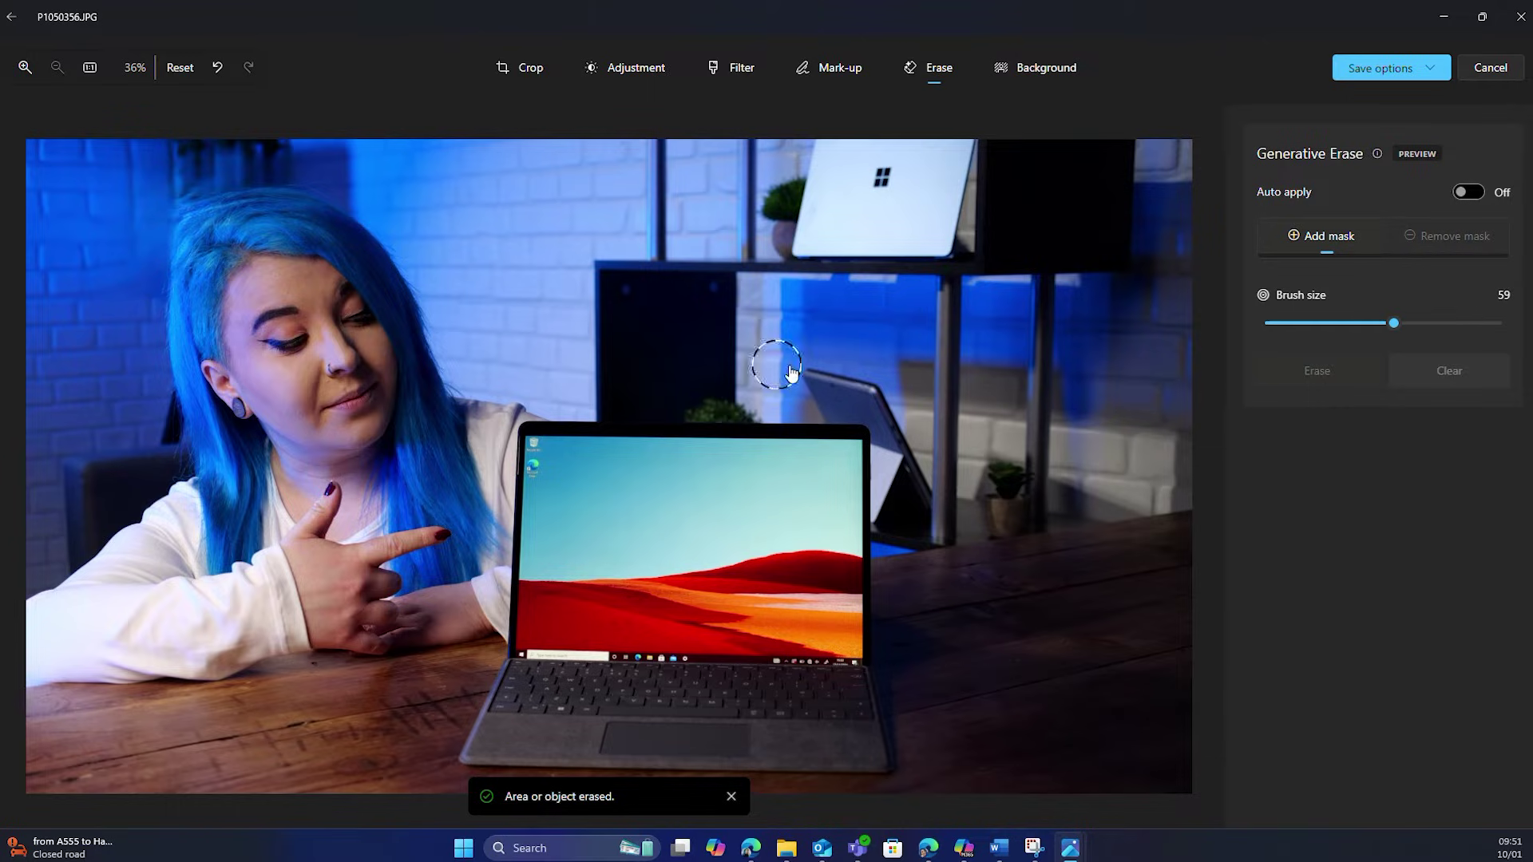
pyautogui.moveTo(812, 386); pyautogui.dragTo(880, 395)
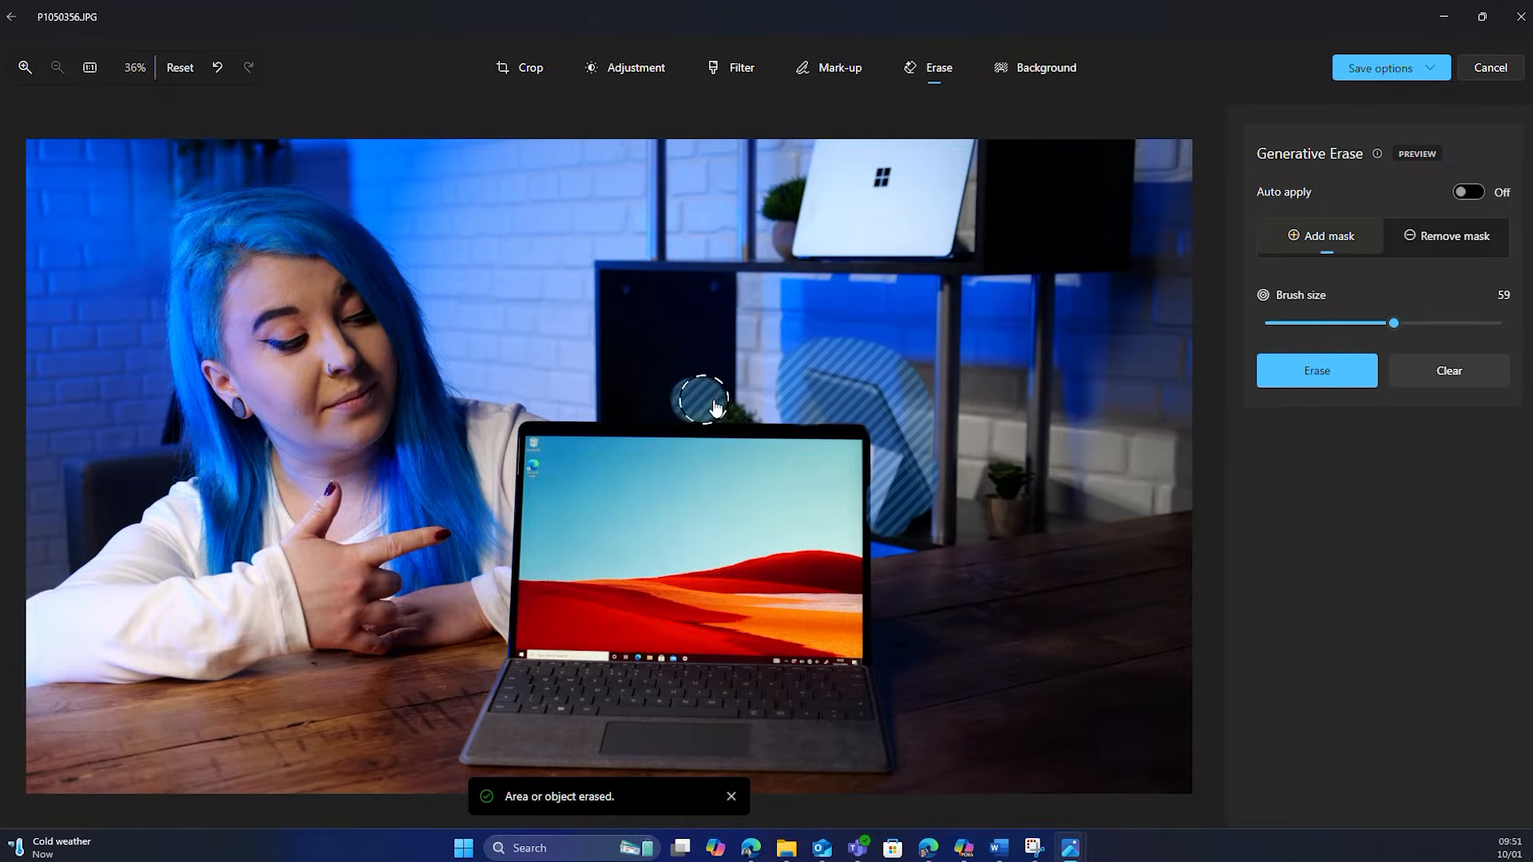
pyautogui.moveTo(685, 398); pyautogui.dragTo(765, 405)
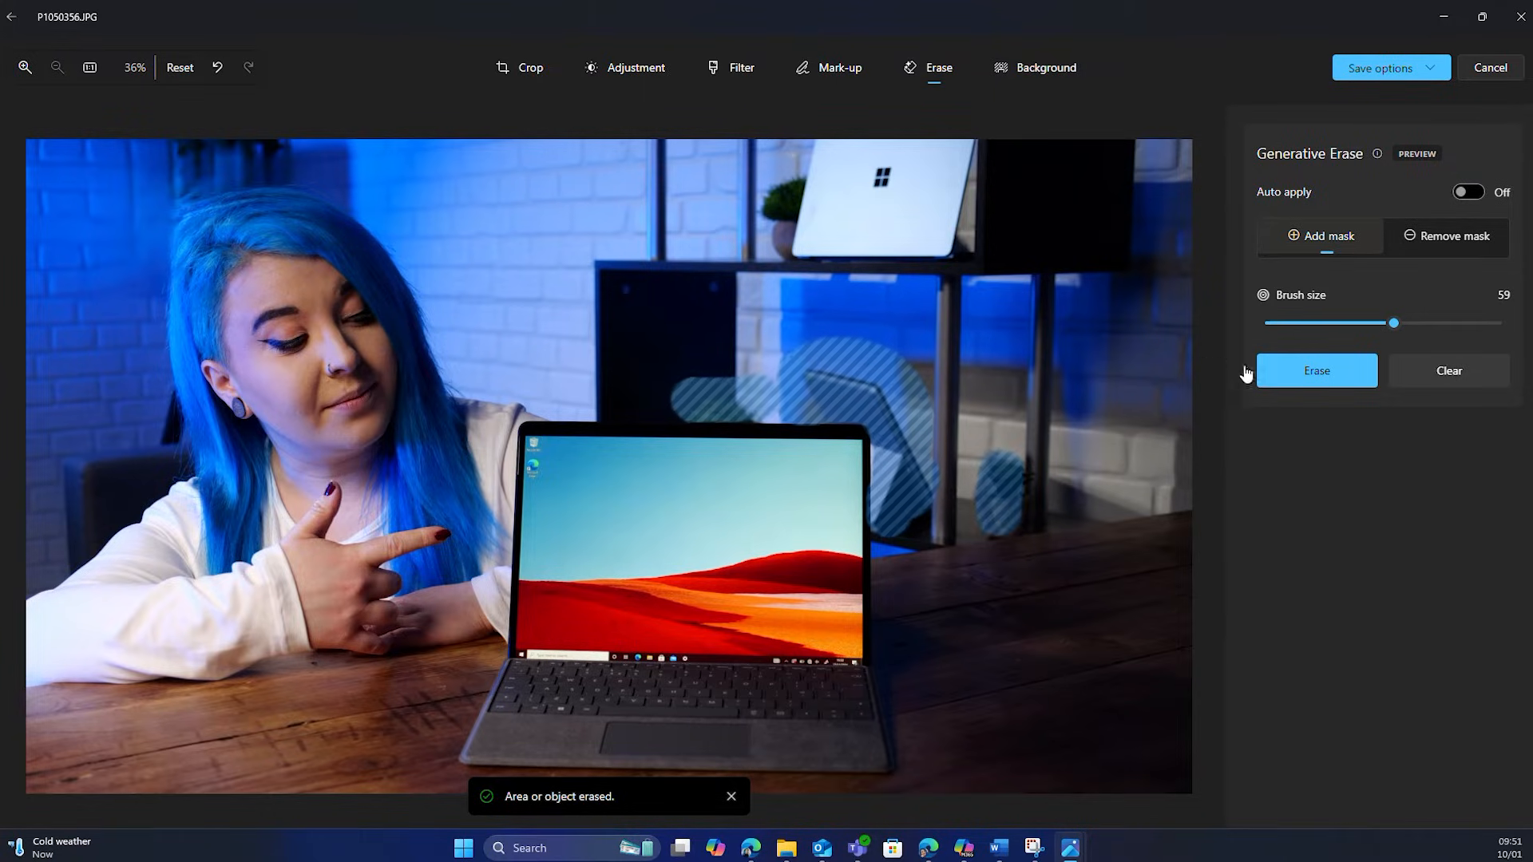
pyautogui.click(1460, 234)
pyautogui.moveTo(1393, 322); pyautogui.dragTo(1326, 321)
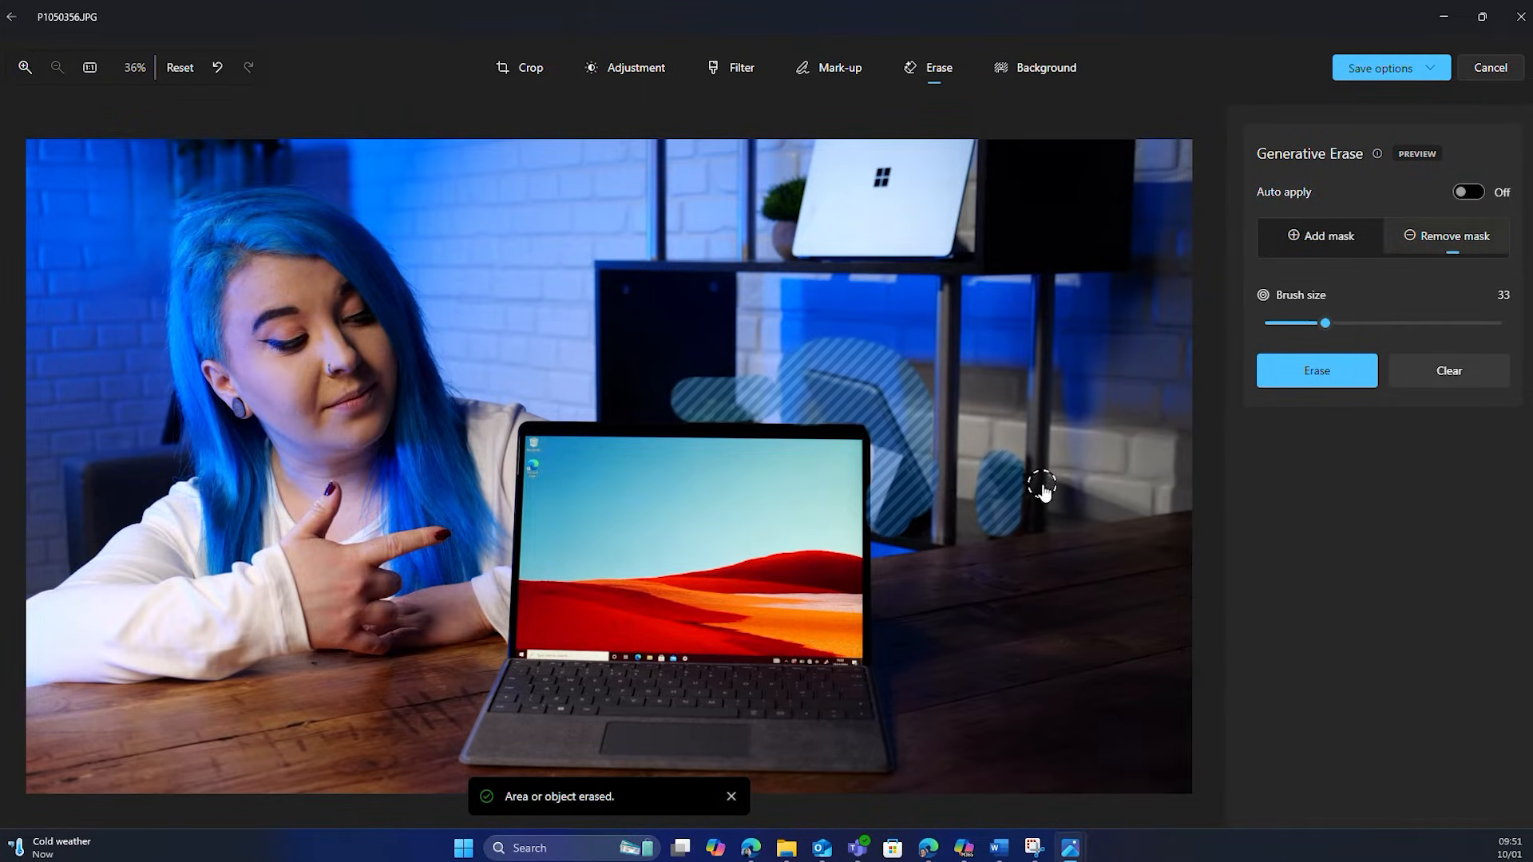
pyautogui.moveTo(767, 383); pyautogui.dragTo(677, 395)
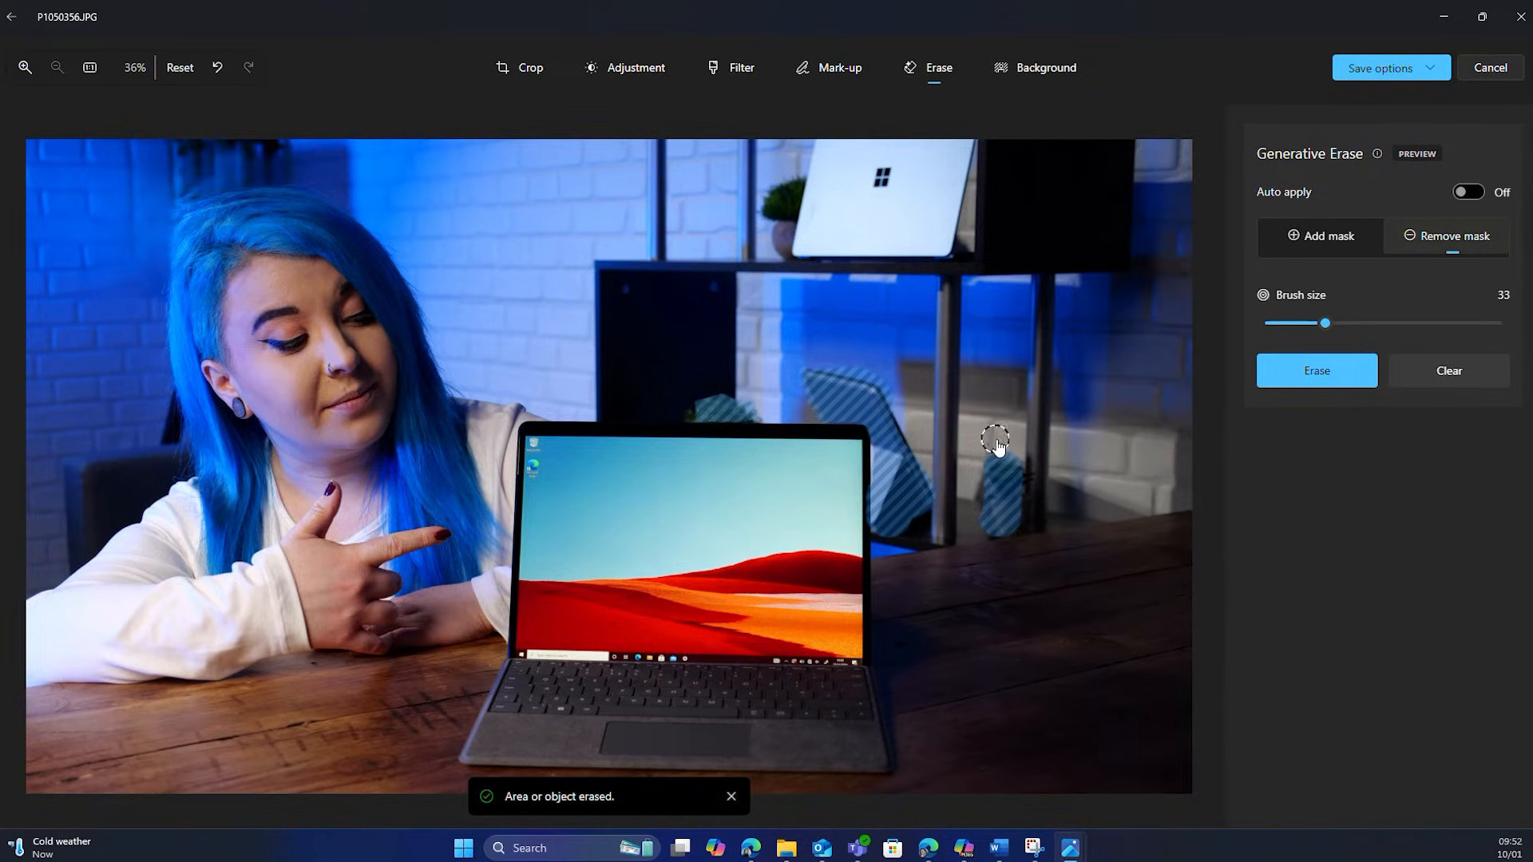
pyautogui.click(1316, 370)
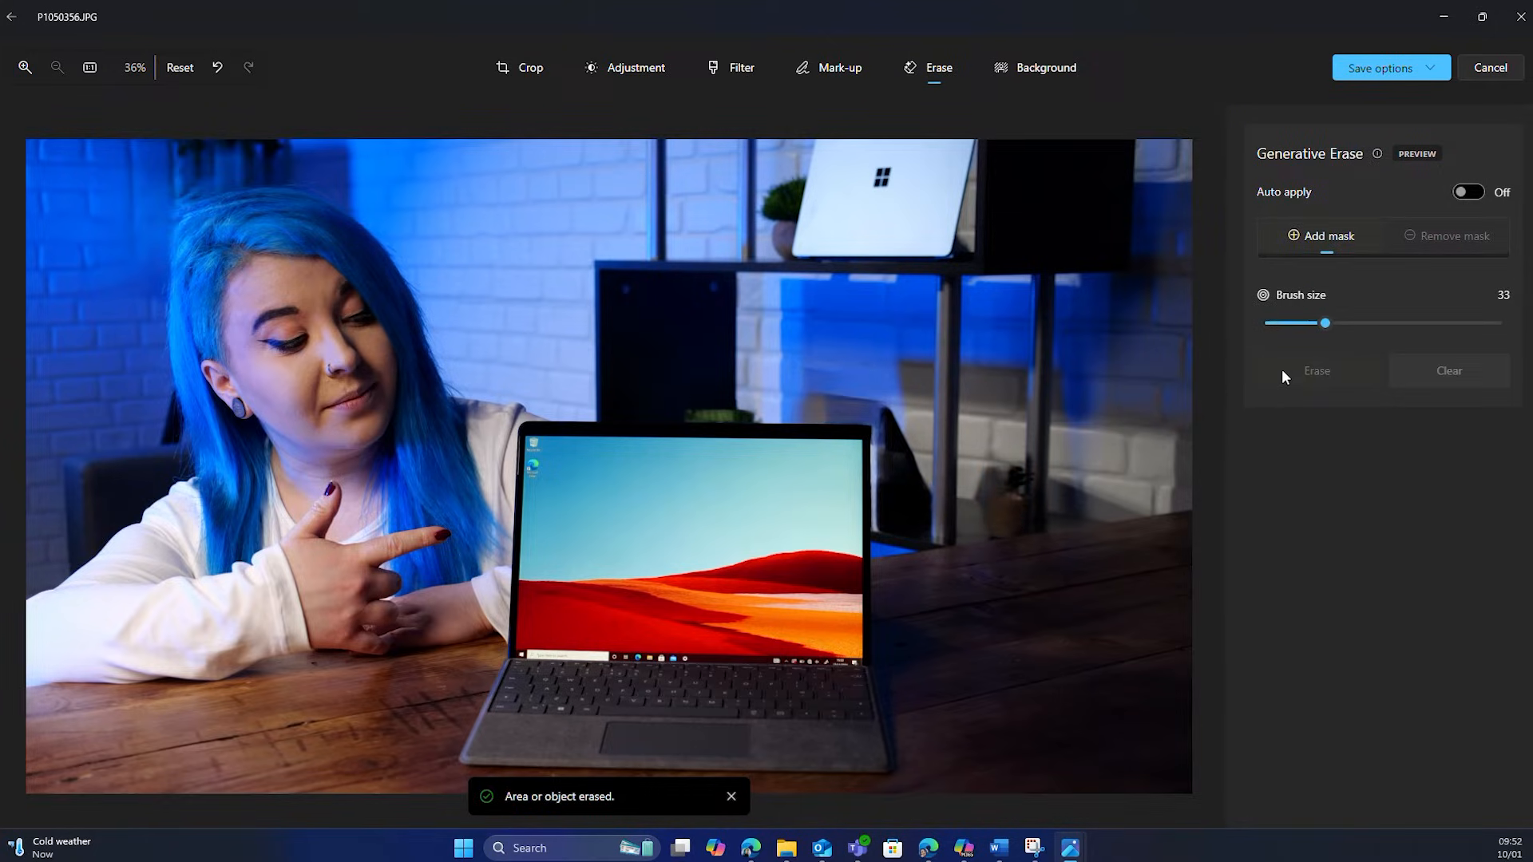
# Mask the small plant to the right of the laptop and erase it
pyautogui.moveTo(884, 411); pyautogui.dragTo(917, 479)
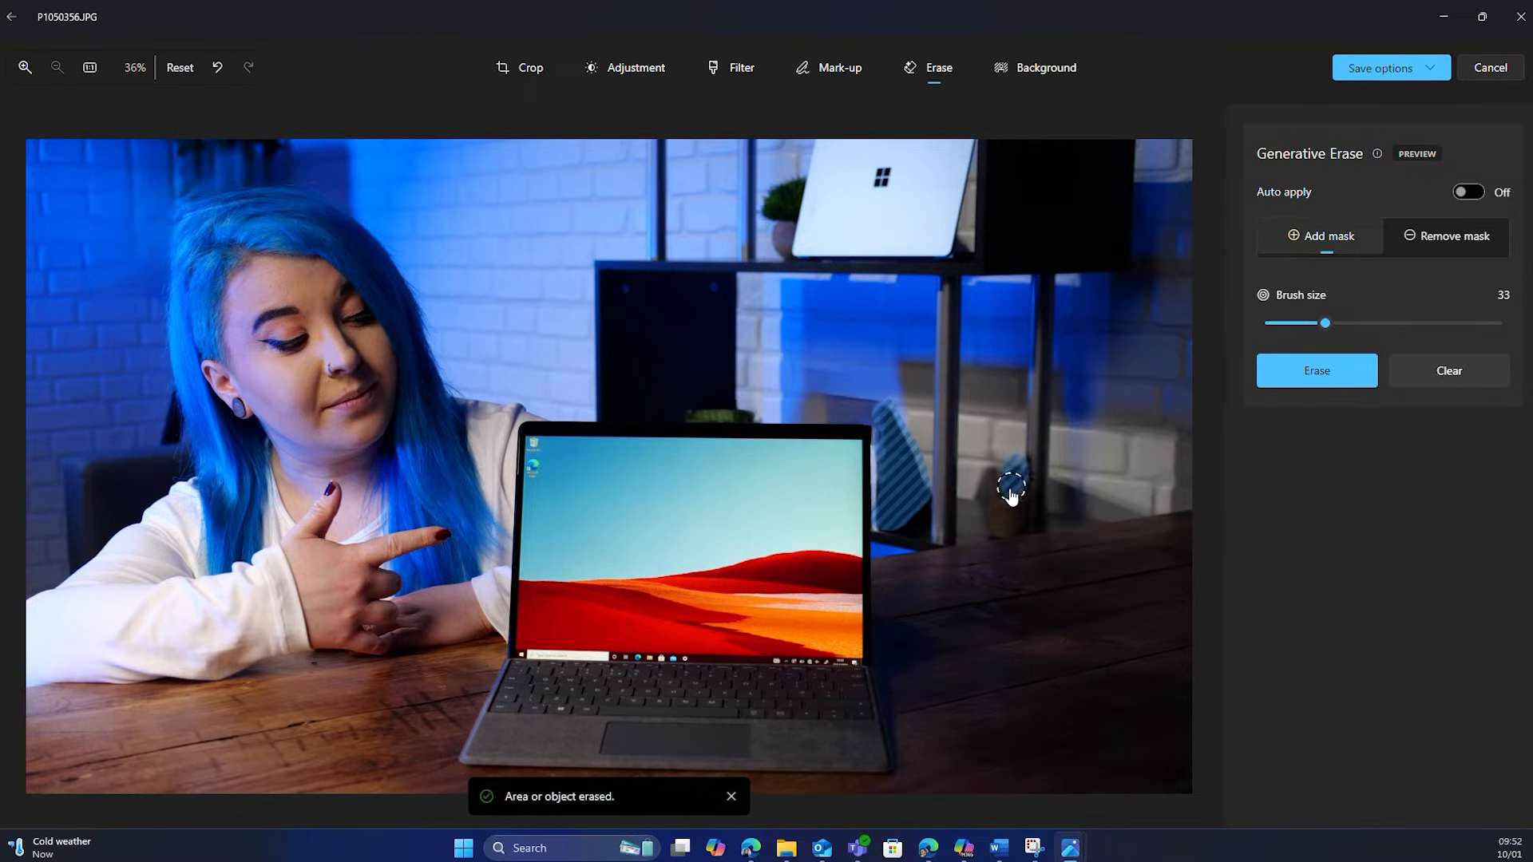
pyautogui.click(1316, 370)
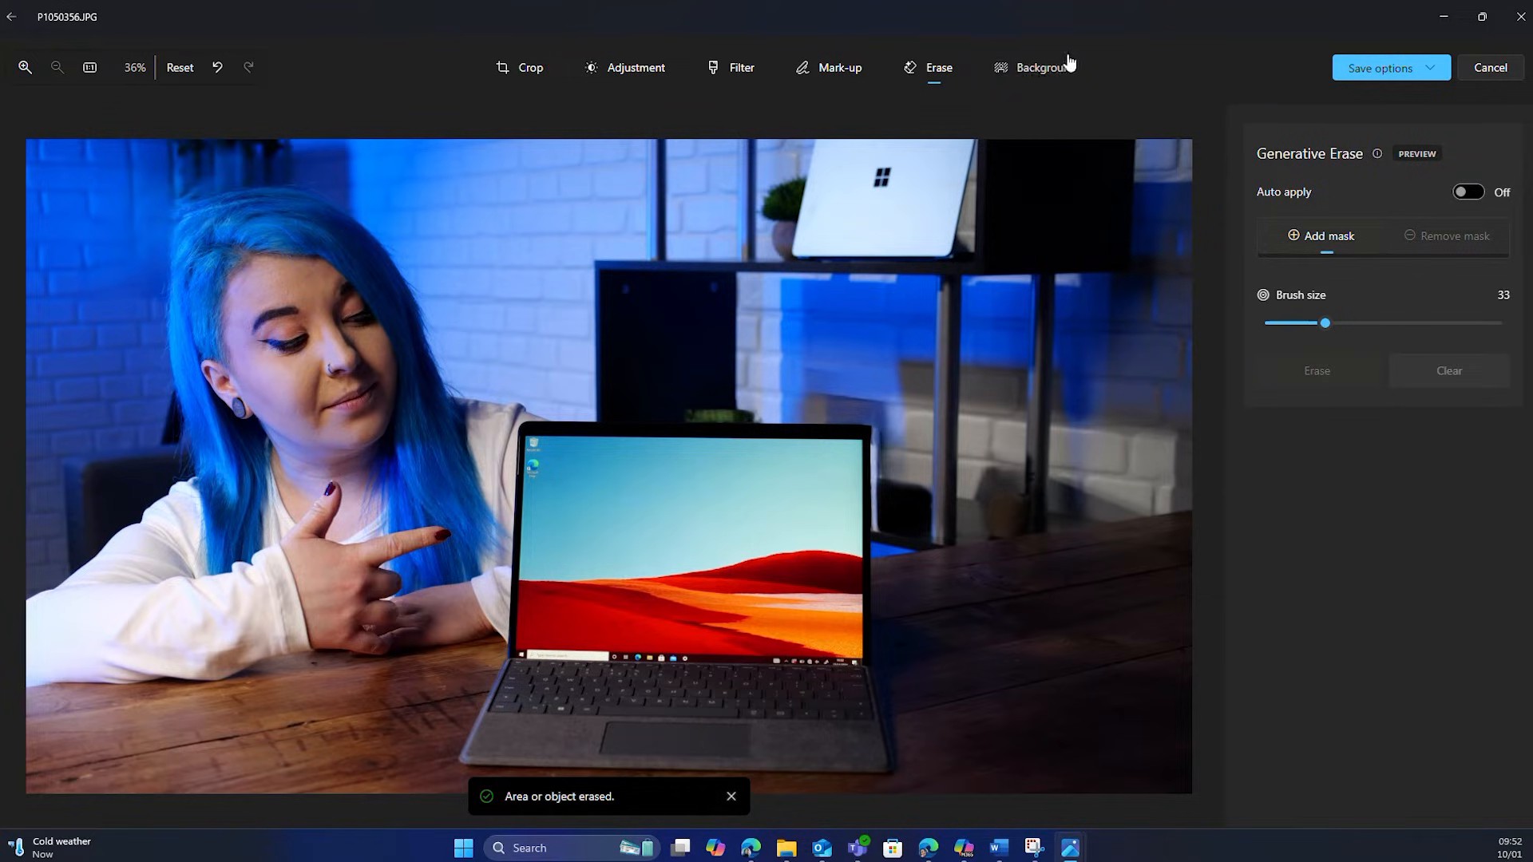
# Try the Background tools: blur the backdrop at higher strength, then remove it to transparency
pyautogui.click(1023, 72)
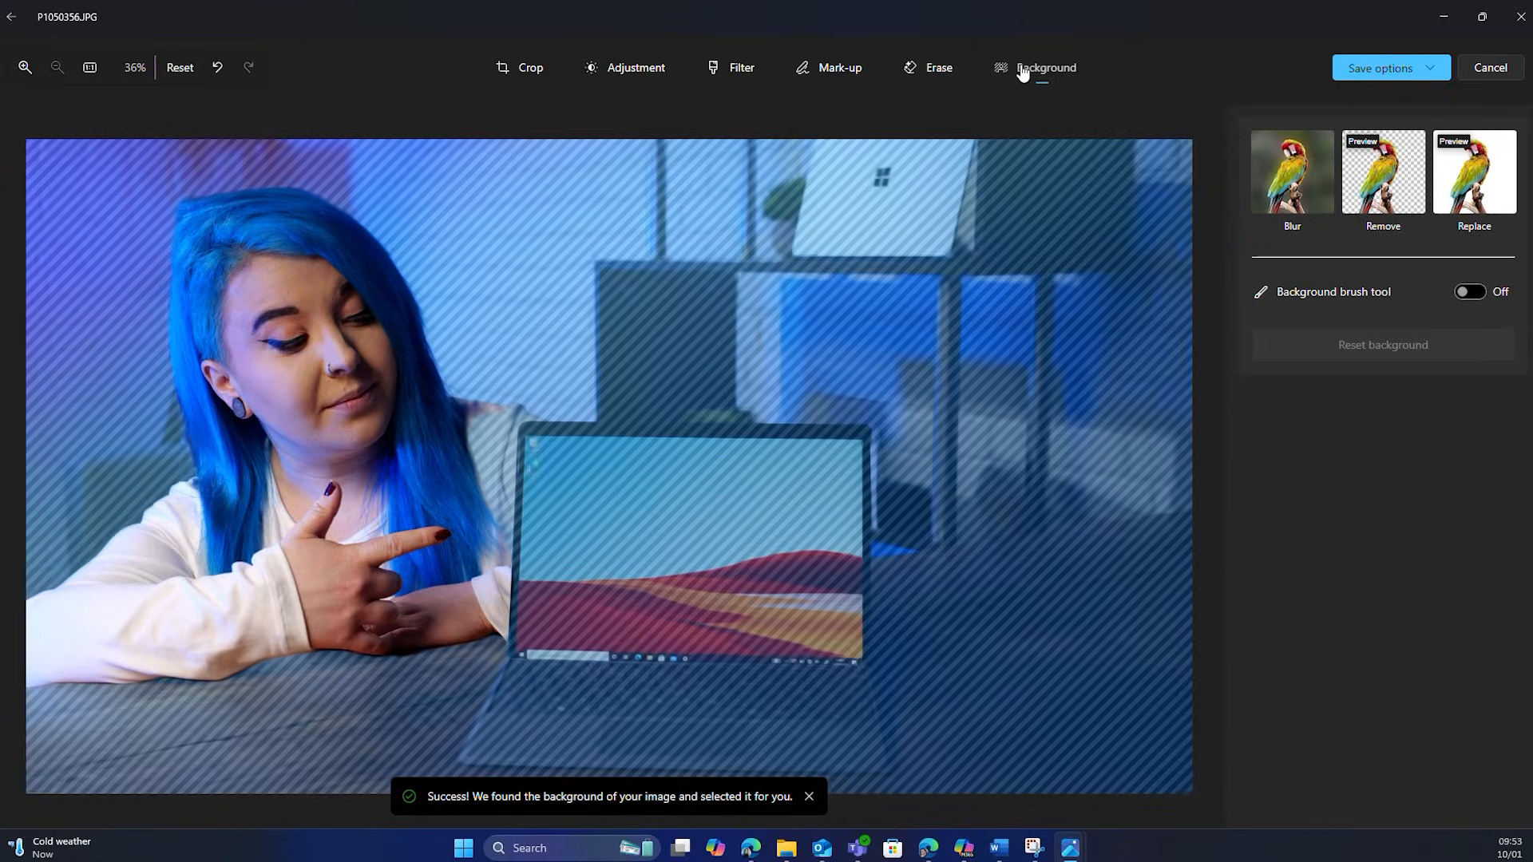
pyautogui.click(1292, 172)
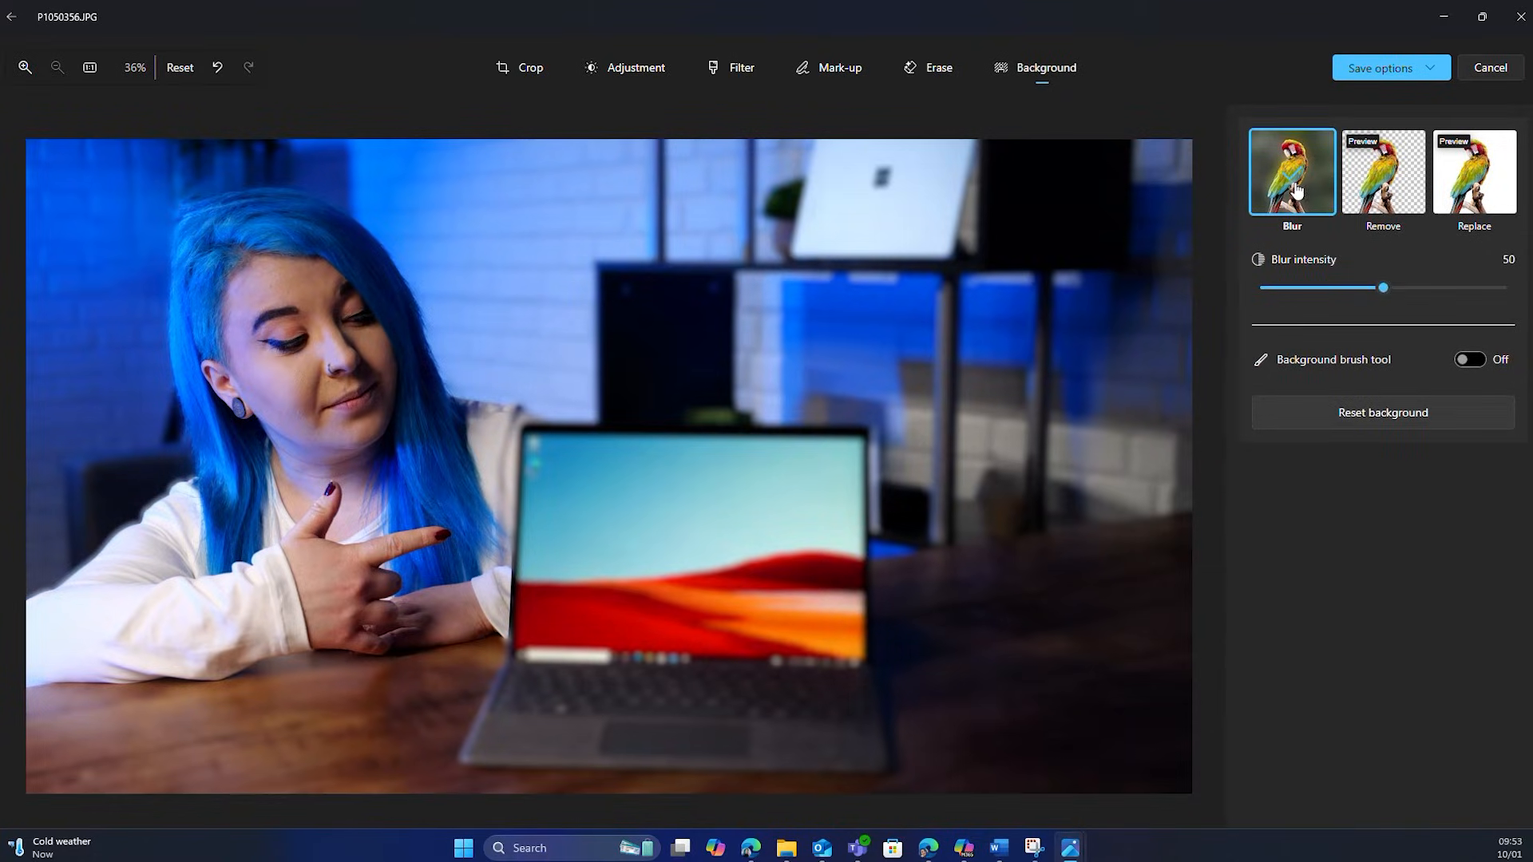
pyautogui.moveTo(1386, 290); pyautogui.dragTo(1472, 290)
pyautogui.click(1372, 182)
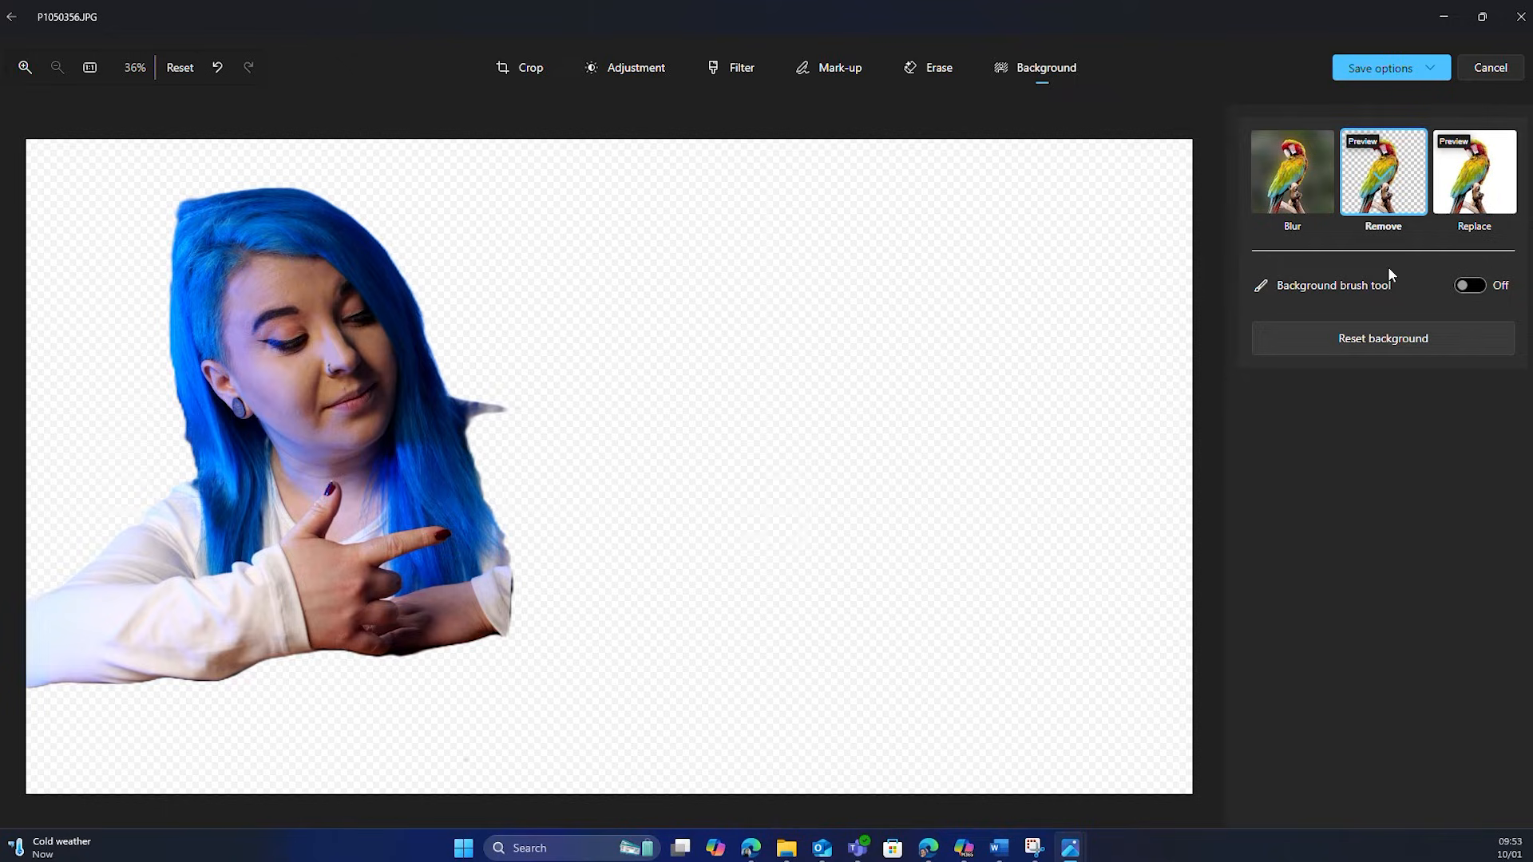
# Replace the background with a solid bright cyan from the colour picker
pyautogui.click(1474, 192)
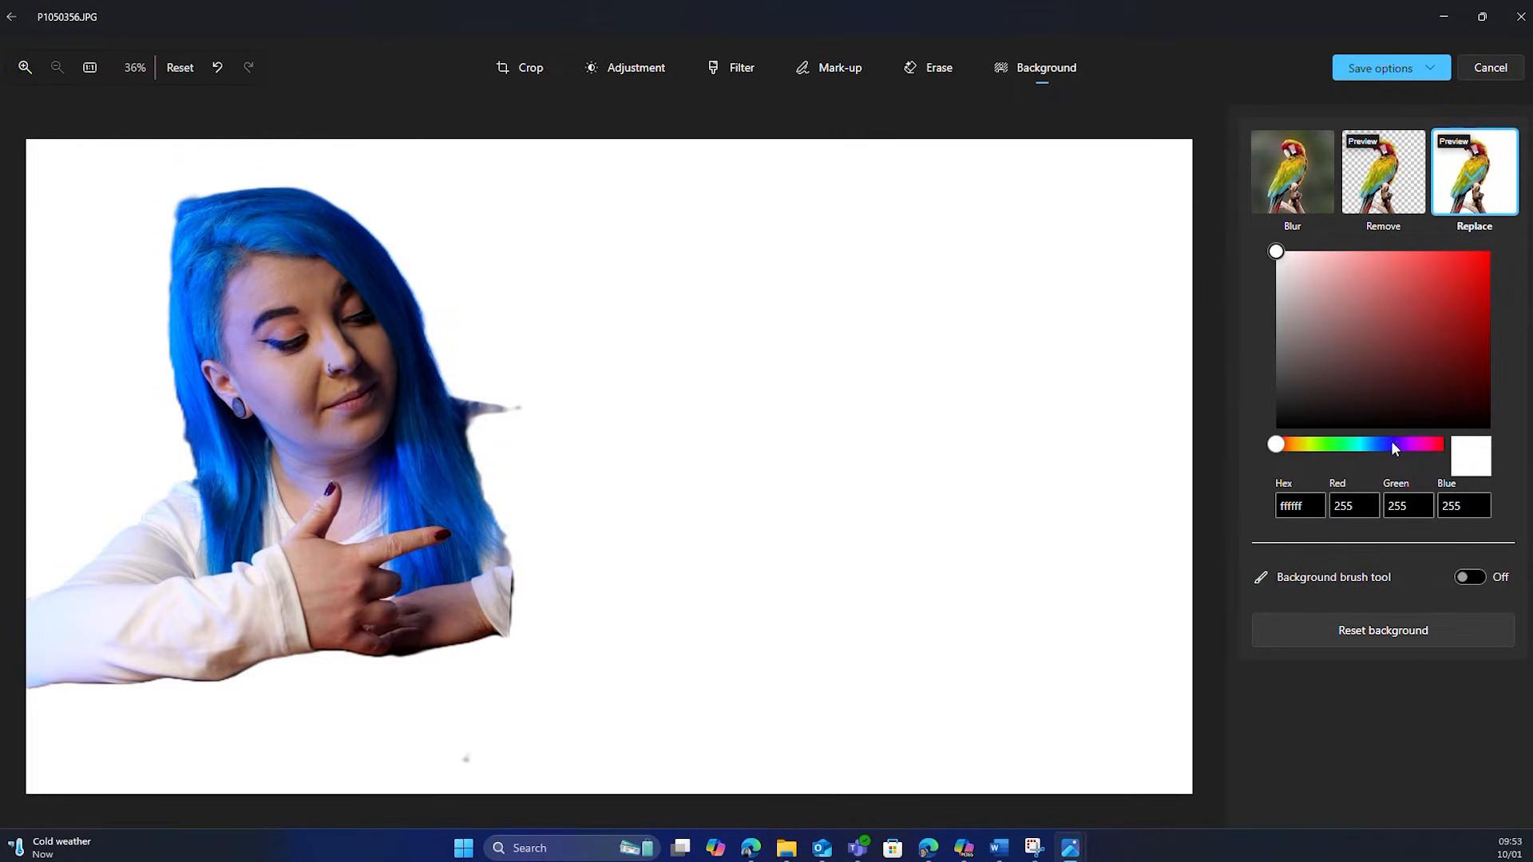
pyautogui.click(1362, 445)
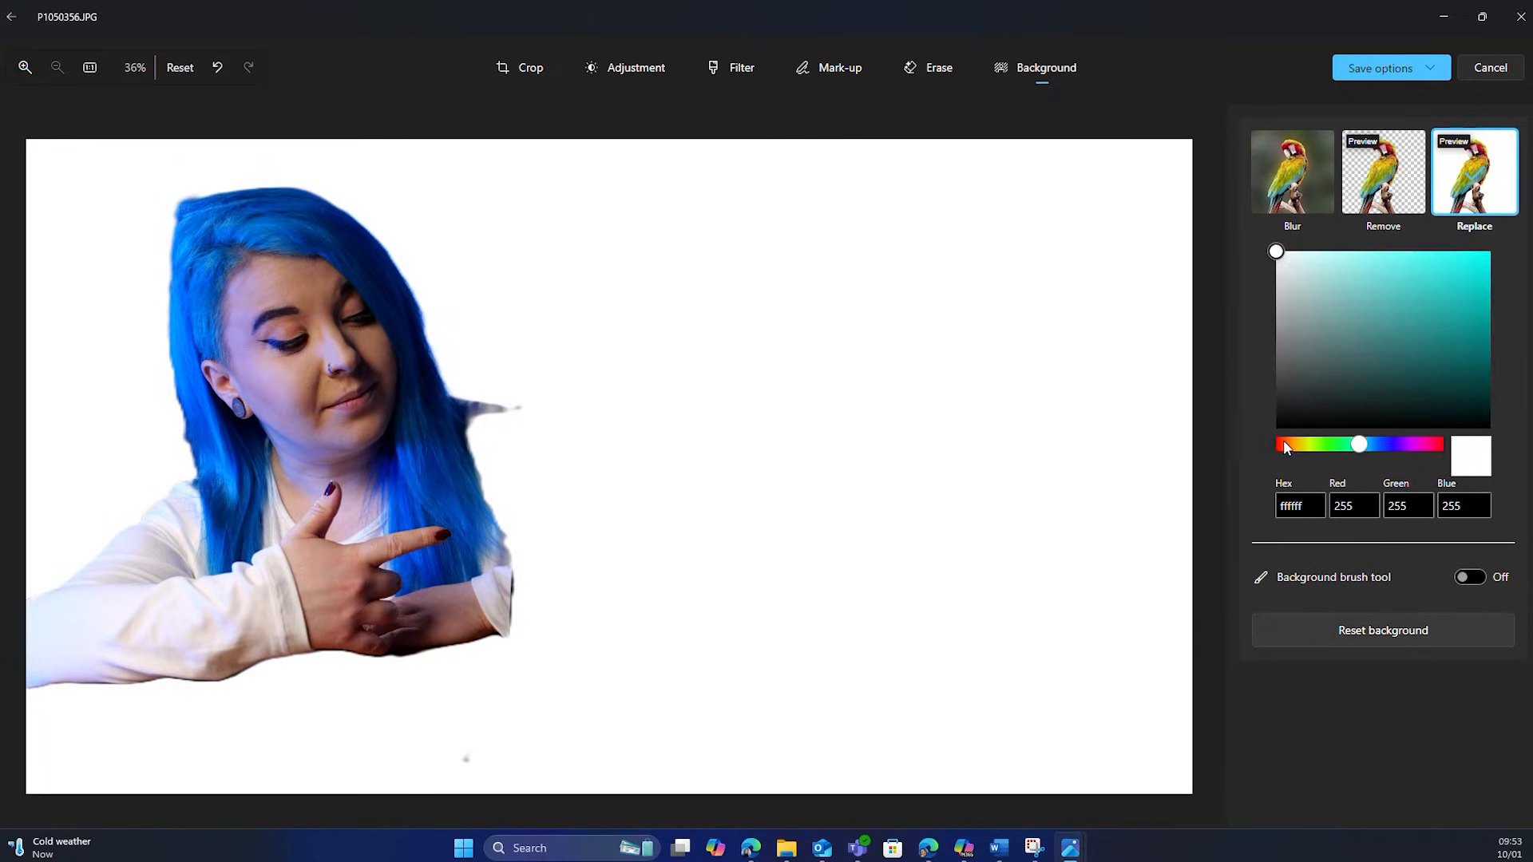
pyautogui.click(1463, 264)
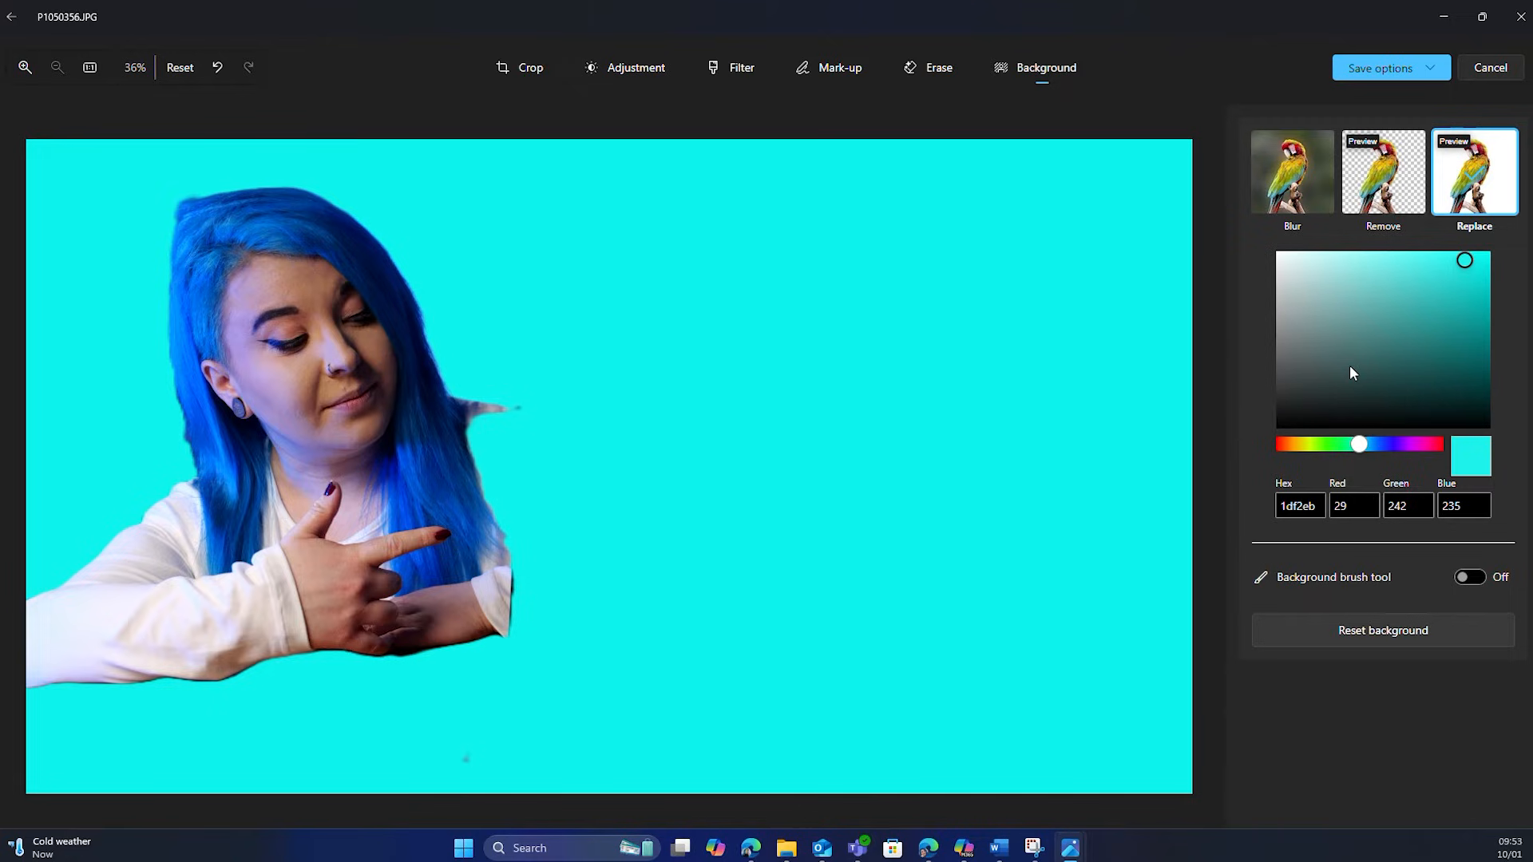
# Return to blur and, with an enlarged Remove-mask brush, unmask the laptop screen and its surroundings
pyautogui.click(1298, 186)
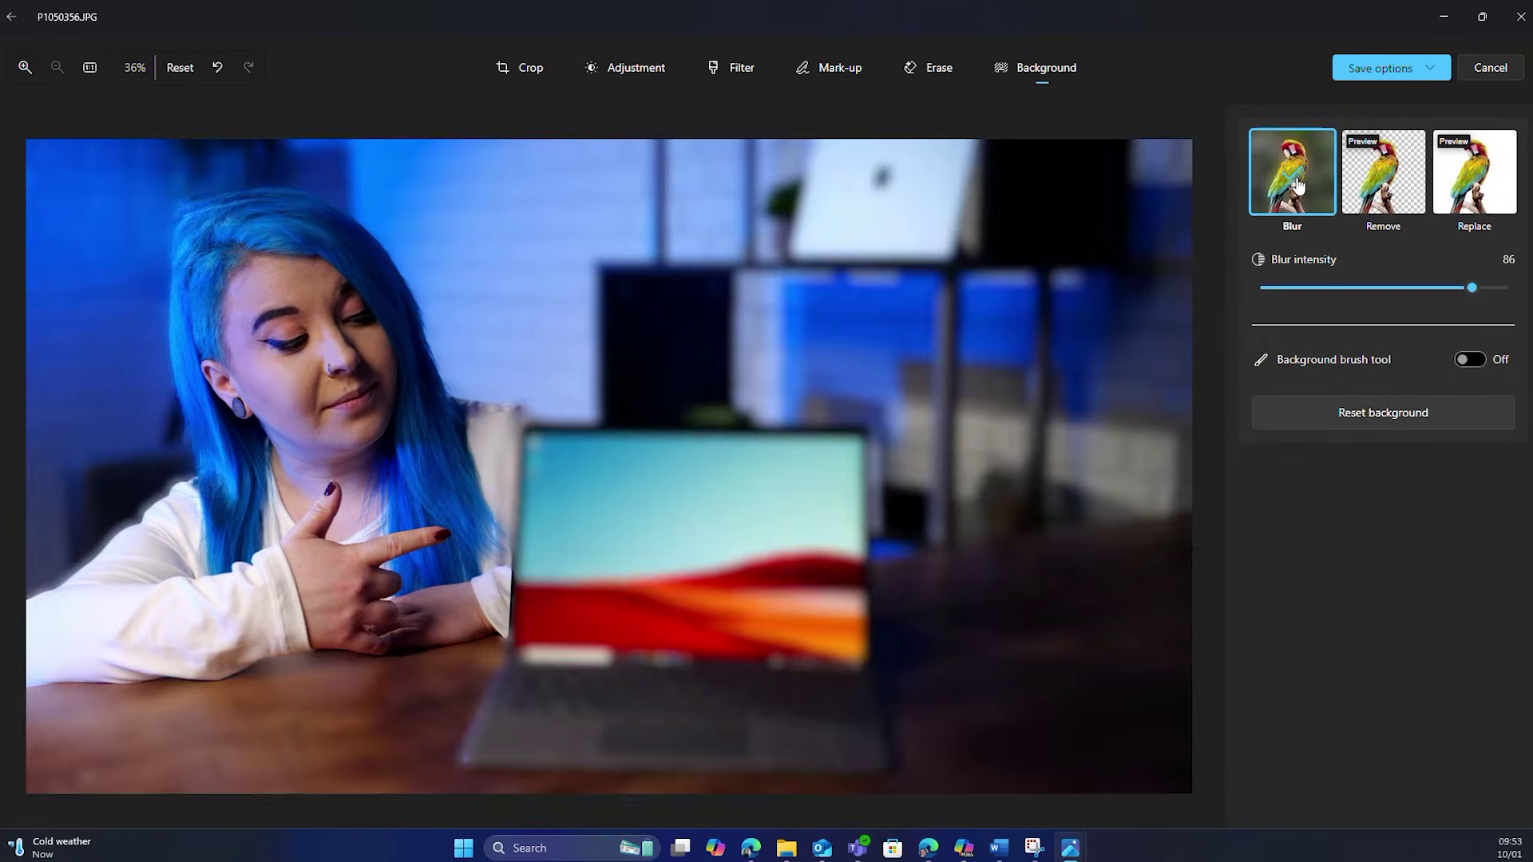
pyautogui.click(1468, 360)
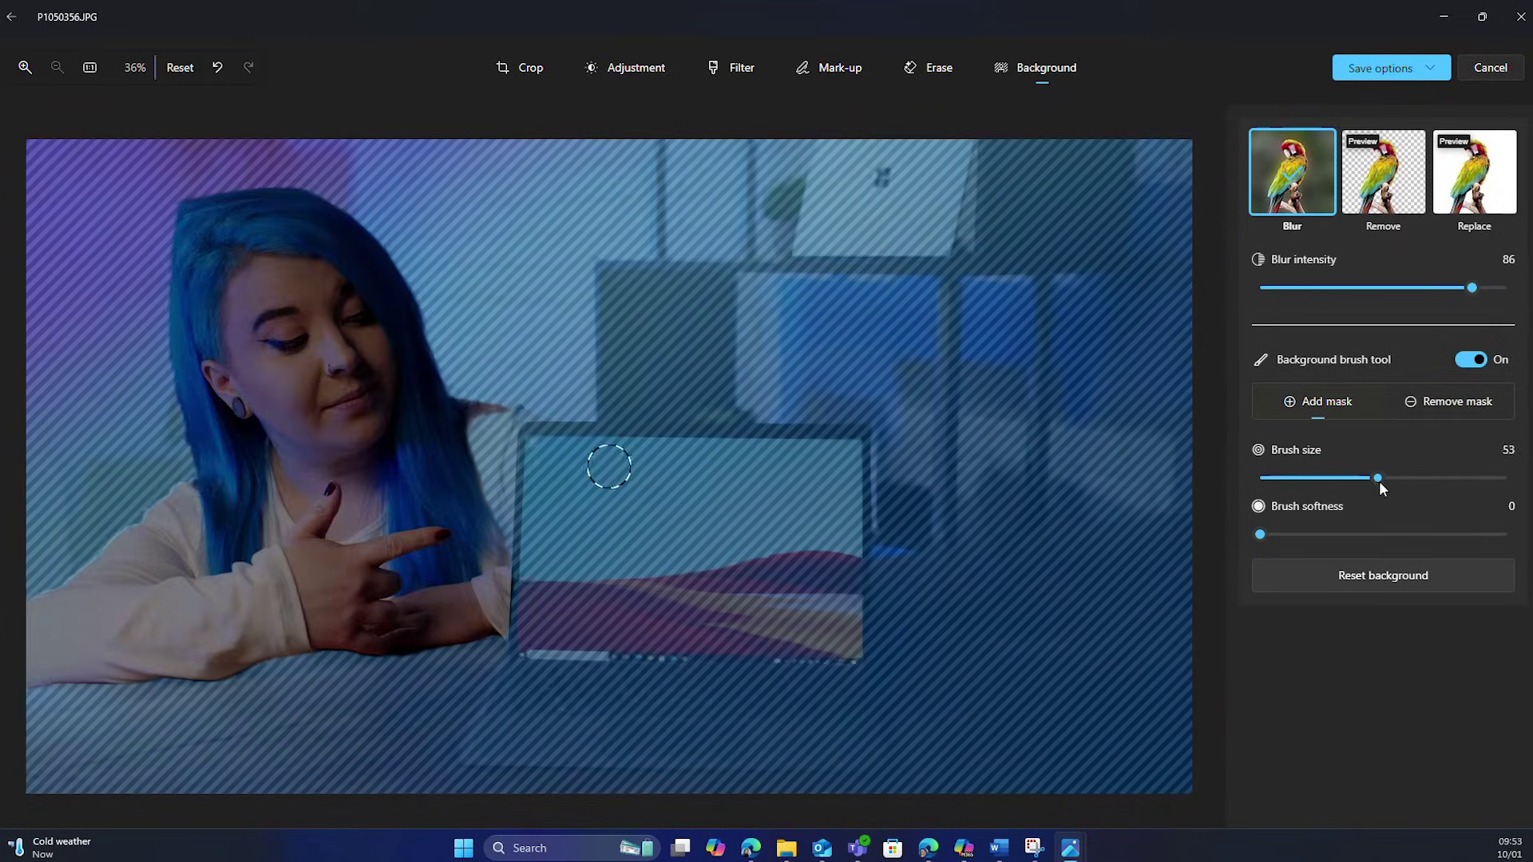
pyautogui.moveTo(1327, 478); pyautogui.dragTo(1432, 478)
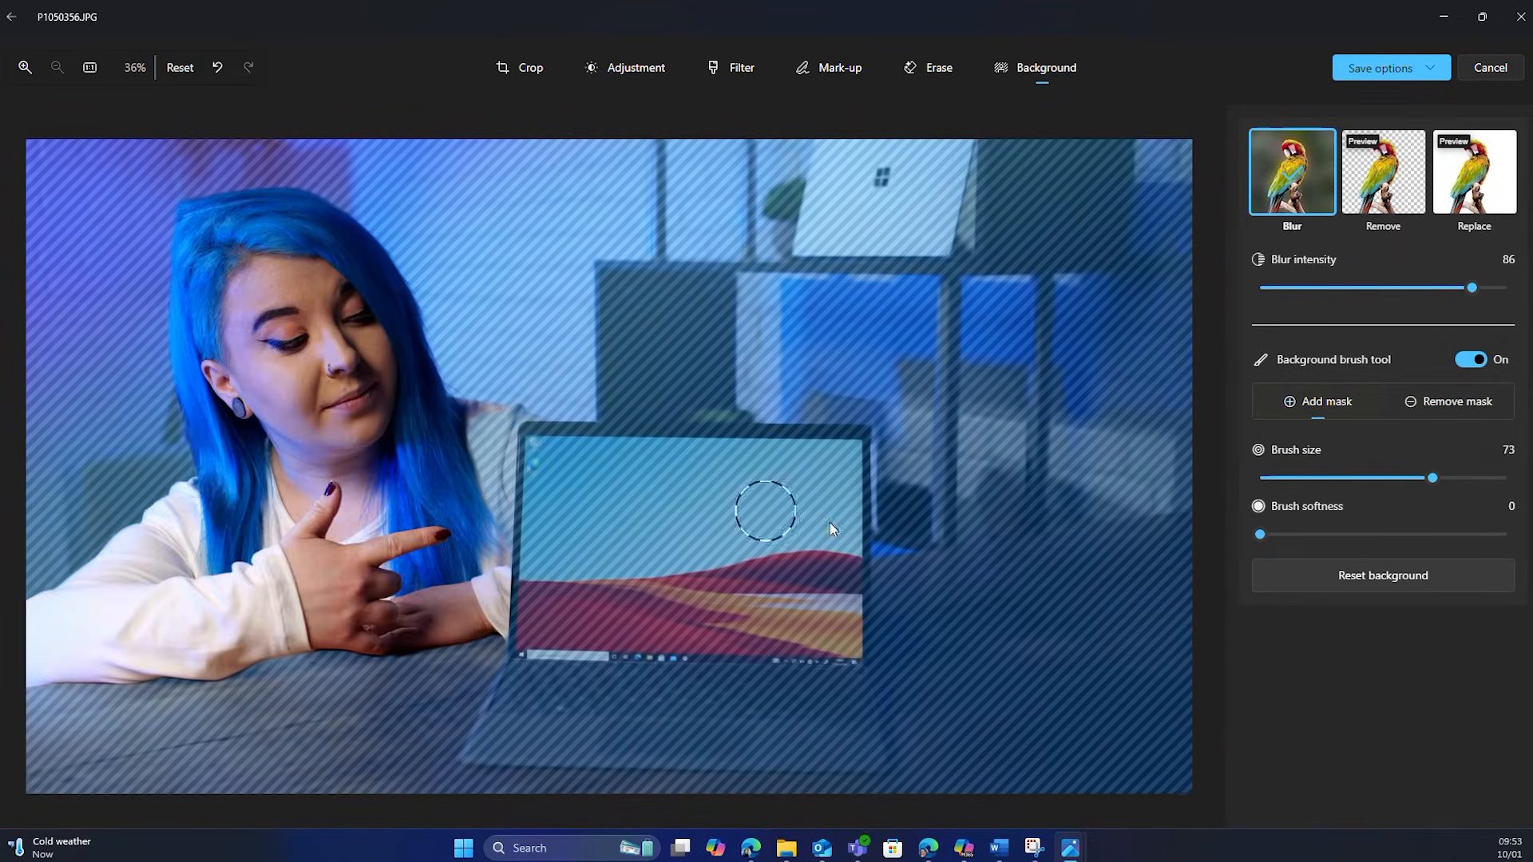
pyautogui.click(1456, 402)
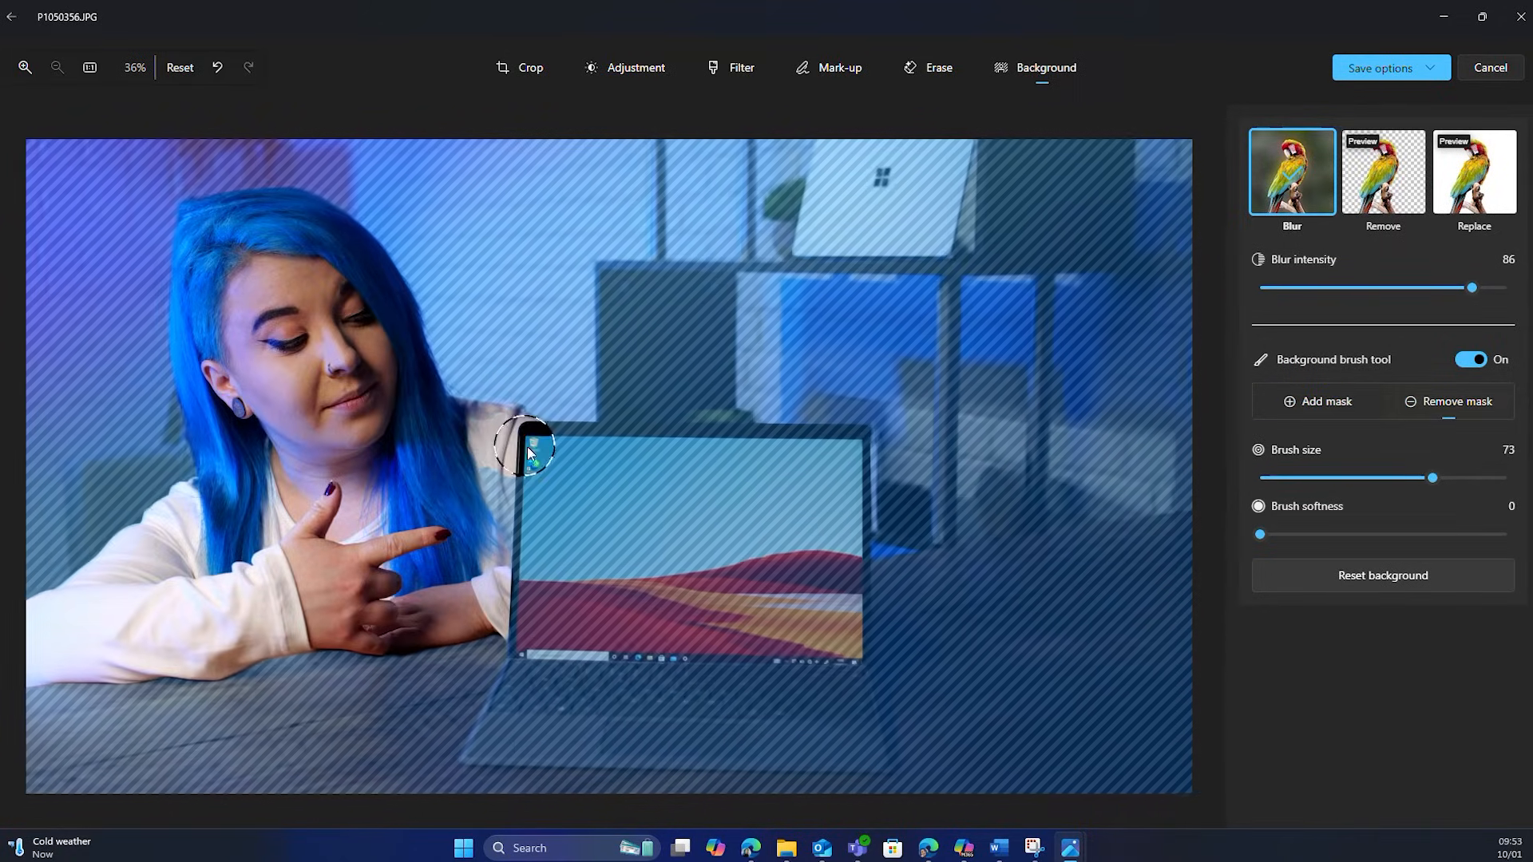
pyautogui.moveTo(502, 448)
pyautogui.mouseDown()
pyautogui.moveTo(857, 437)
pyautogui.moveTo(838, 527)
pyautogui.moveTo(542, 500)
pyautogui.moveTo(767, 538)
pyautogui.mouseUp()
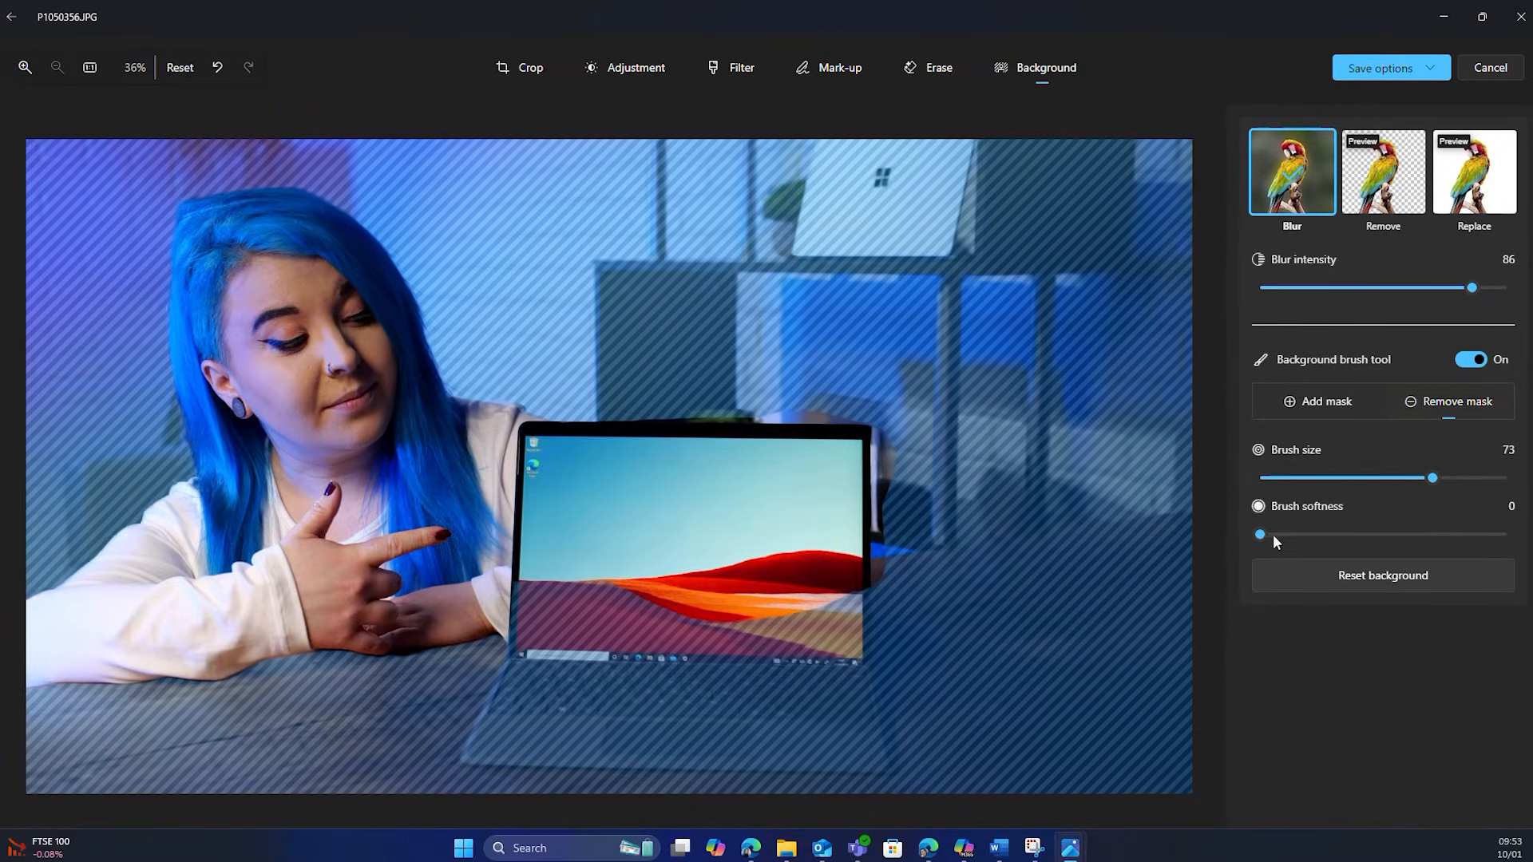
pyautogui.moveTo(1261, 535); pyautogui.dragTo(1337, 536)
pyautogui.moveTo(892, 576)
pyautogui.mouseDown()
pyautogui.moveTo(923, 598)
pyautogui.moveTo(961, 570)
pyautogui.moveTo(1145, 520)
pyautogui.moveTo(922, 599)
pyautogui.moveTo(923, 623)
pyautogui.mouseUp()
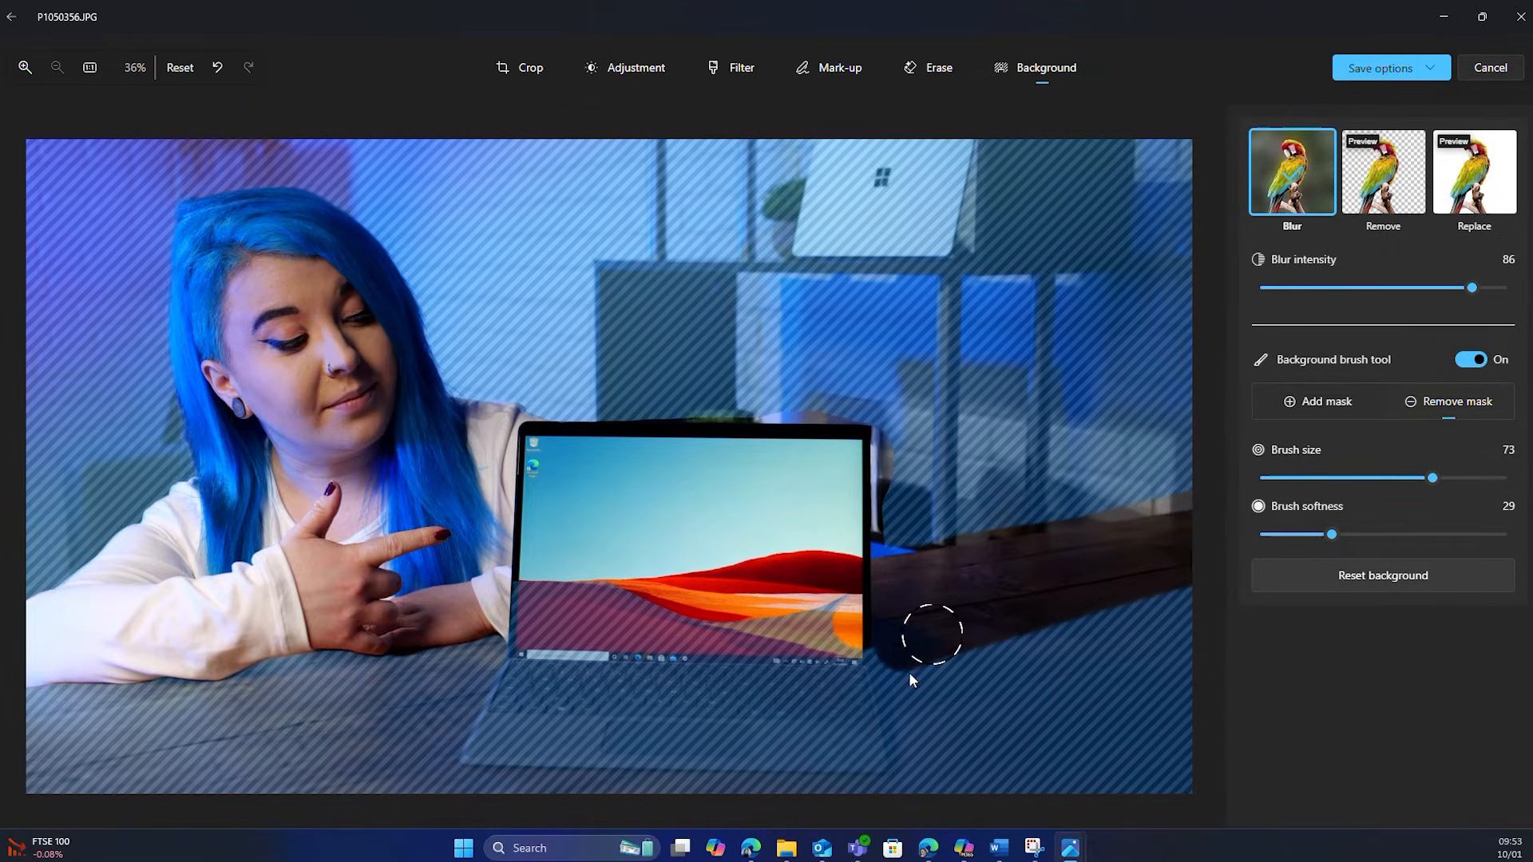
# With brush softness 10 unmask the table, set brush size 31, and turn the background brush off
pyautogui.moveTo(1333, 534); pyautogui.dragTo(1285, 534)
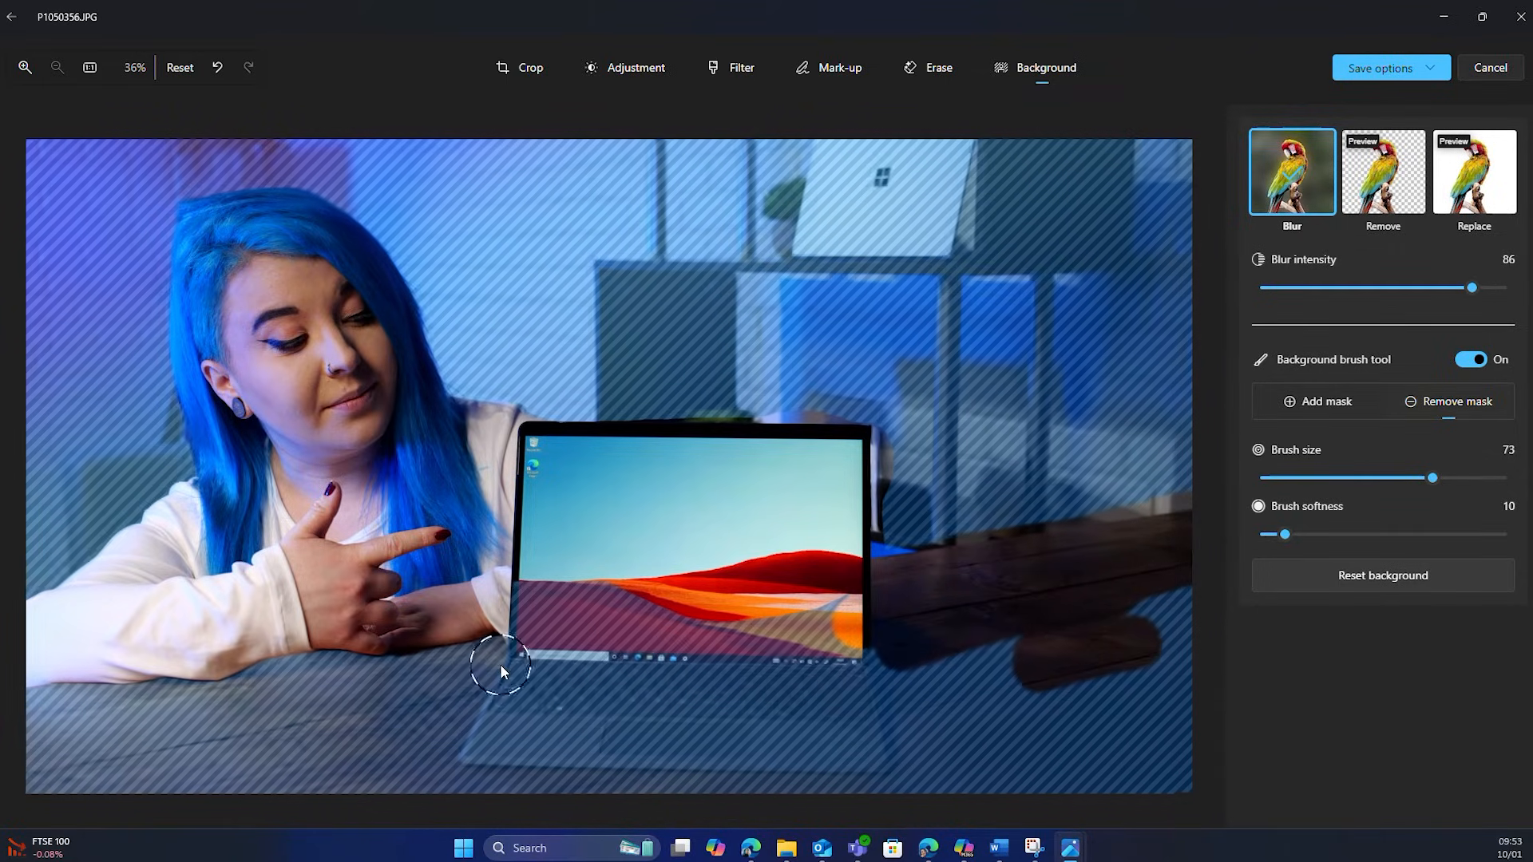
pyautogui.moveTo(378, 692)
pyautogui.mouseDown()
pyautogui.moveTo(659, 707)
pyautogui.moveTo(120, 719)
pyautogui.moveTo(302, 744)
pyautogui.moveTo(647, 826)
pyautogui.moveTo(839, 719)
pyautogui.moveTo(887, 636)
pyautogui.moveTo(995, 706)
pyautogui.moveTo(1132, 696)
pyautogui.moveTo(1126, 755)
pyautogui.moveTo(1210, 719)
pyautogui.mouseUp()
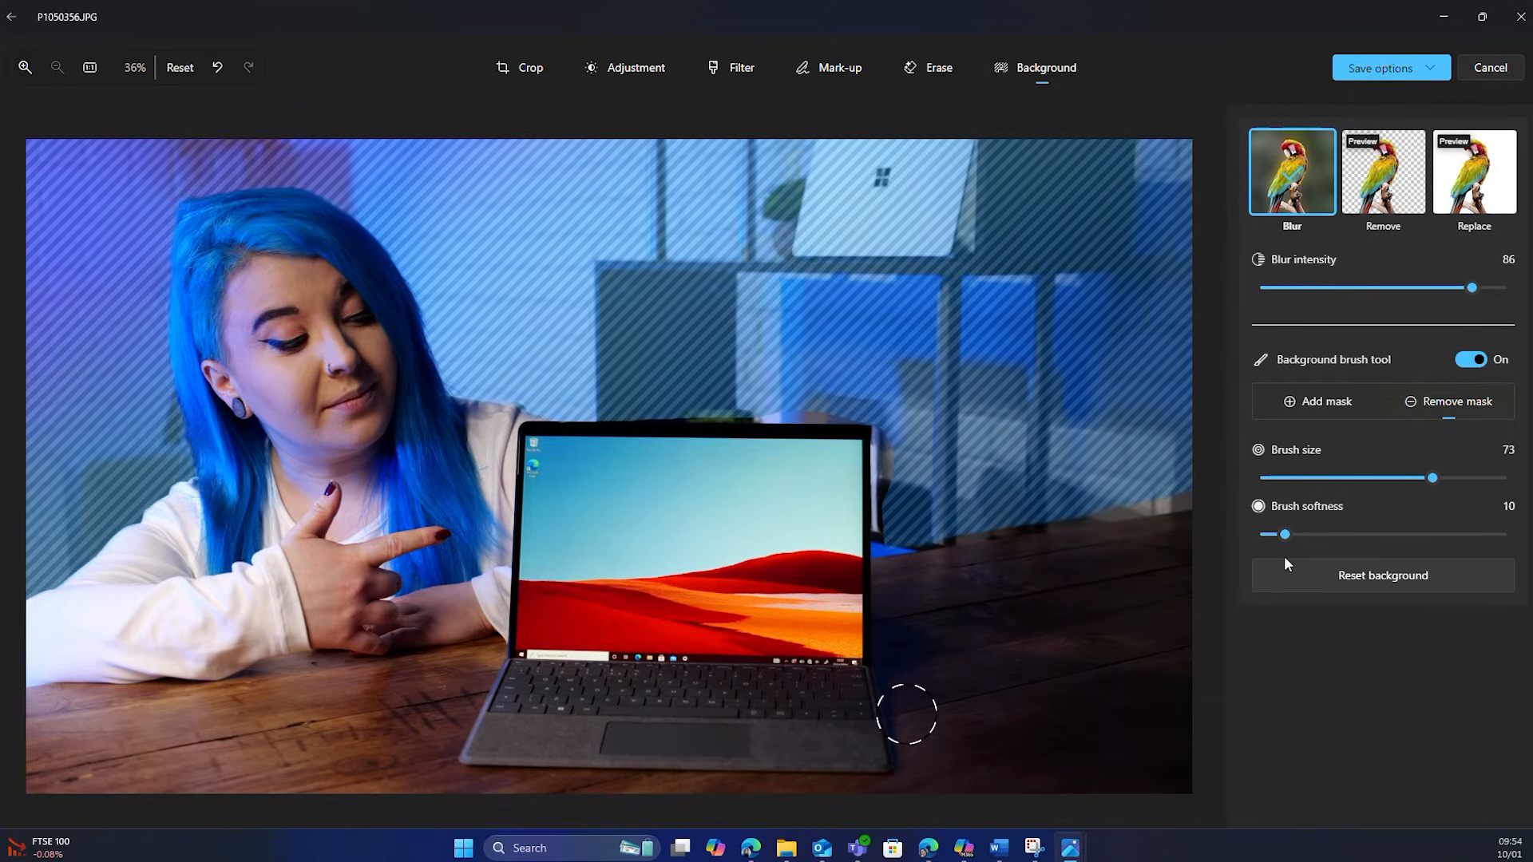
pyautogui.moveTo(1431, 479); pyautogui.dragTo(1318, 479)
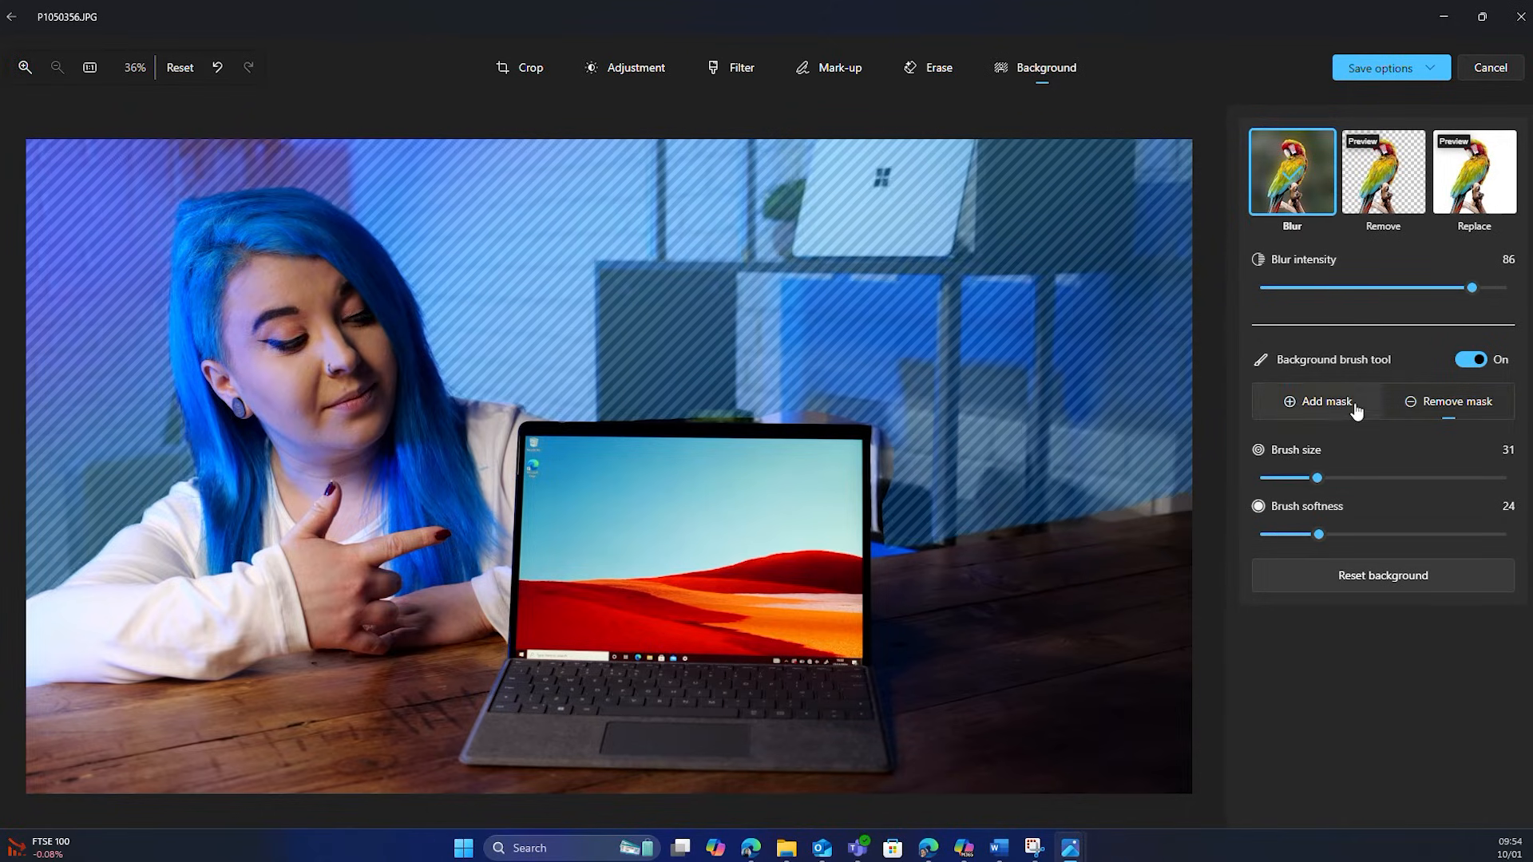
pyautogui.click(1319, 401)
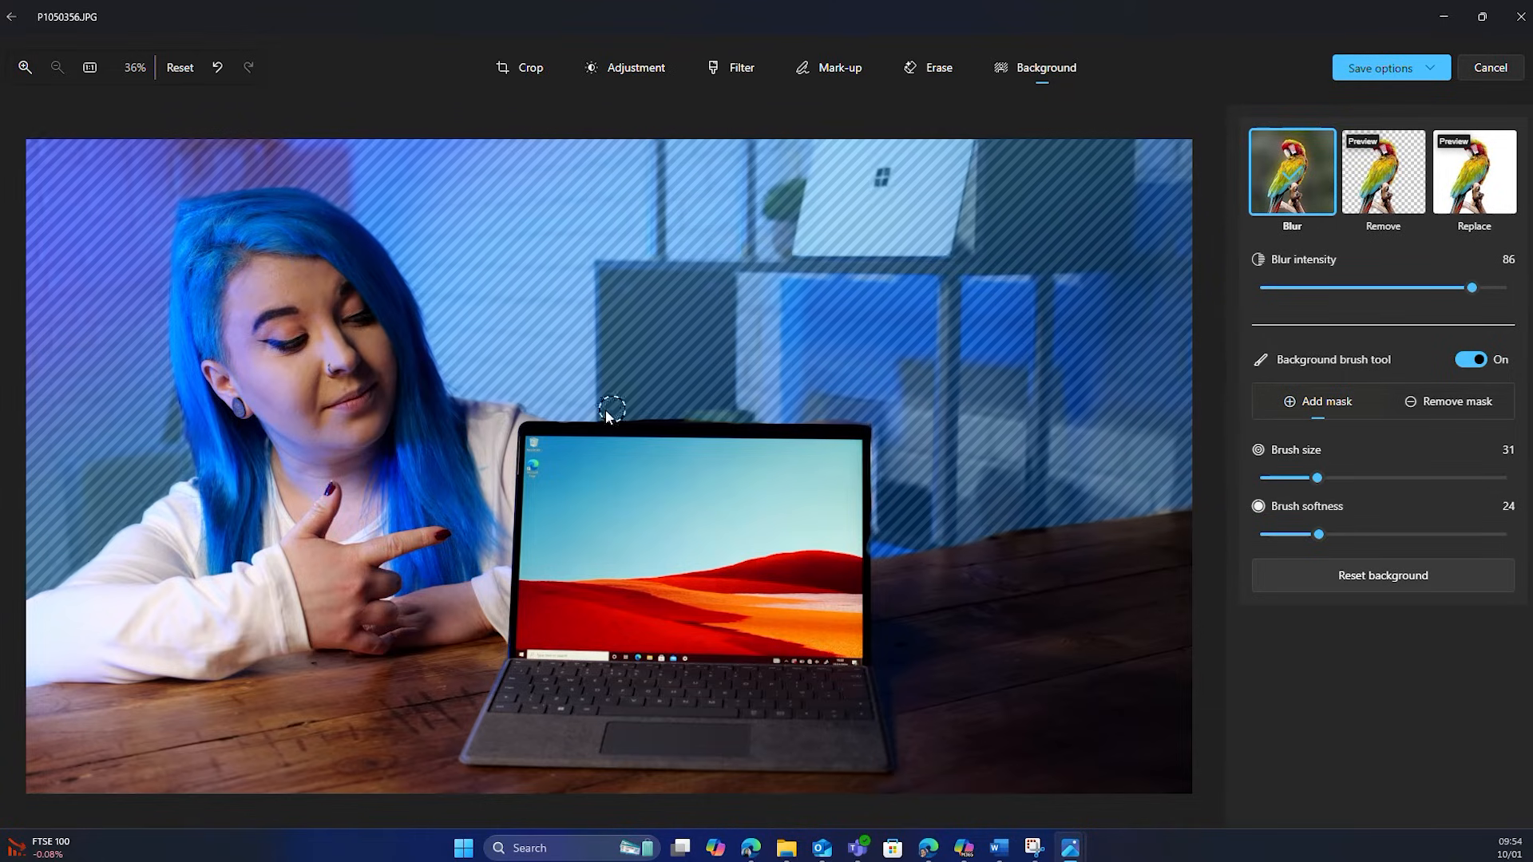
pyautogui.click(1477, 363)
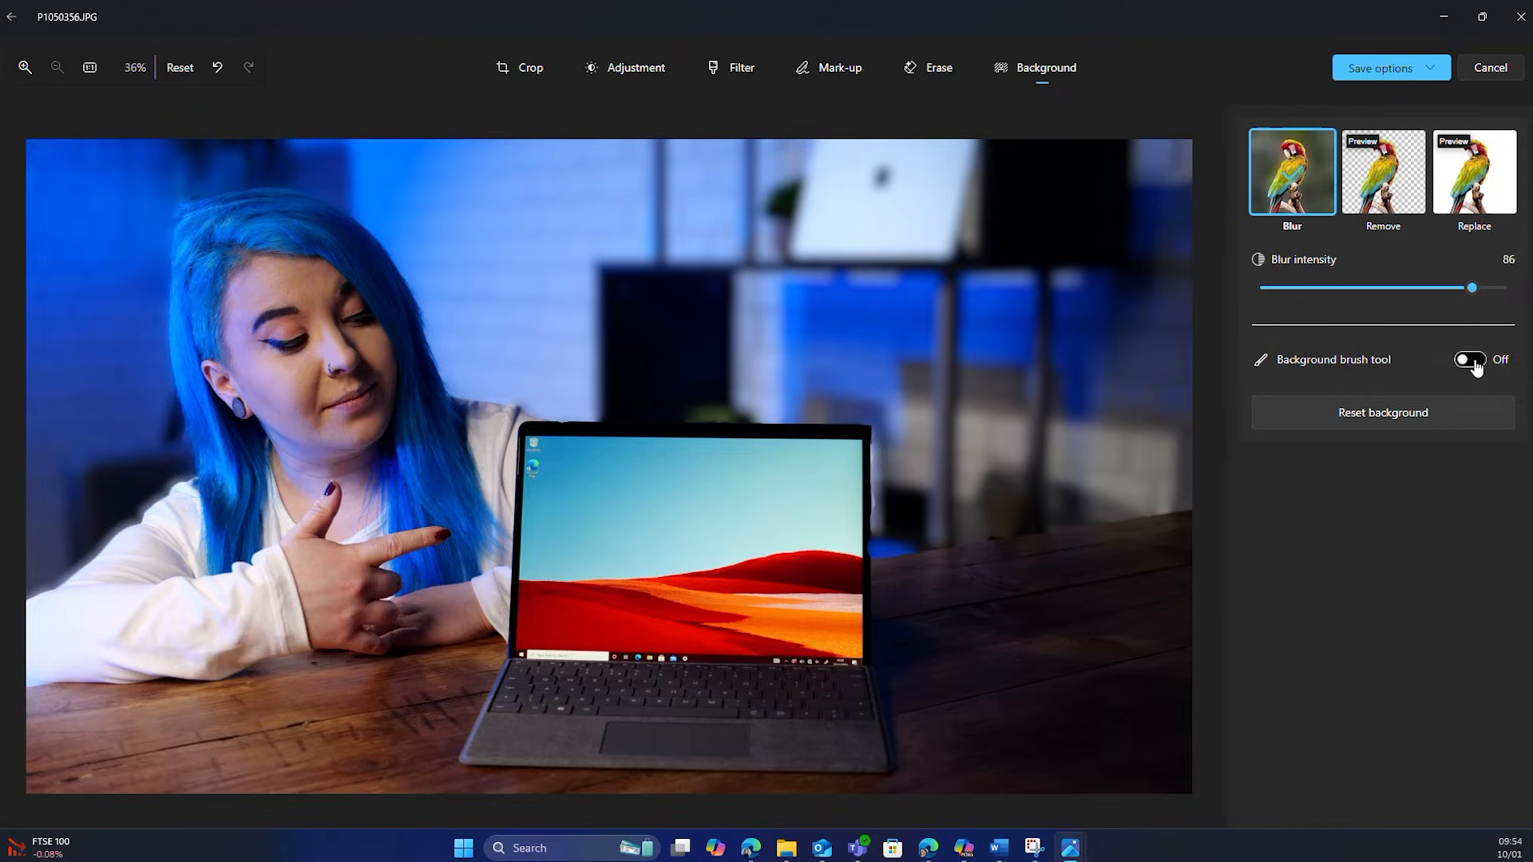
# Copy the background-blurred photo to the clipboard from the save options
pyautogui.click(1425, 74)
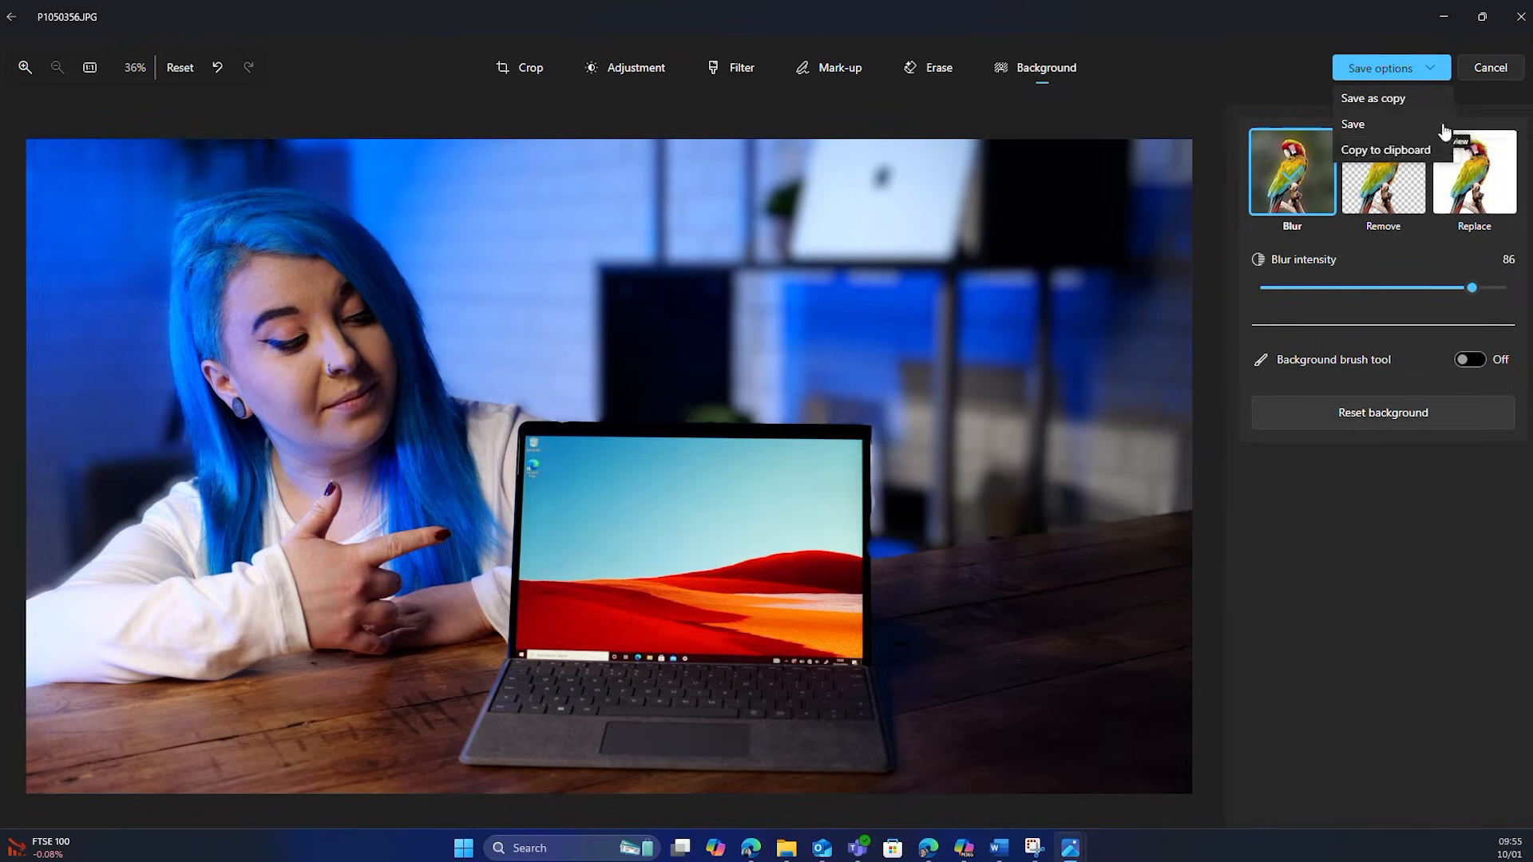
pyautogui.click(1449, 150)
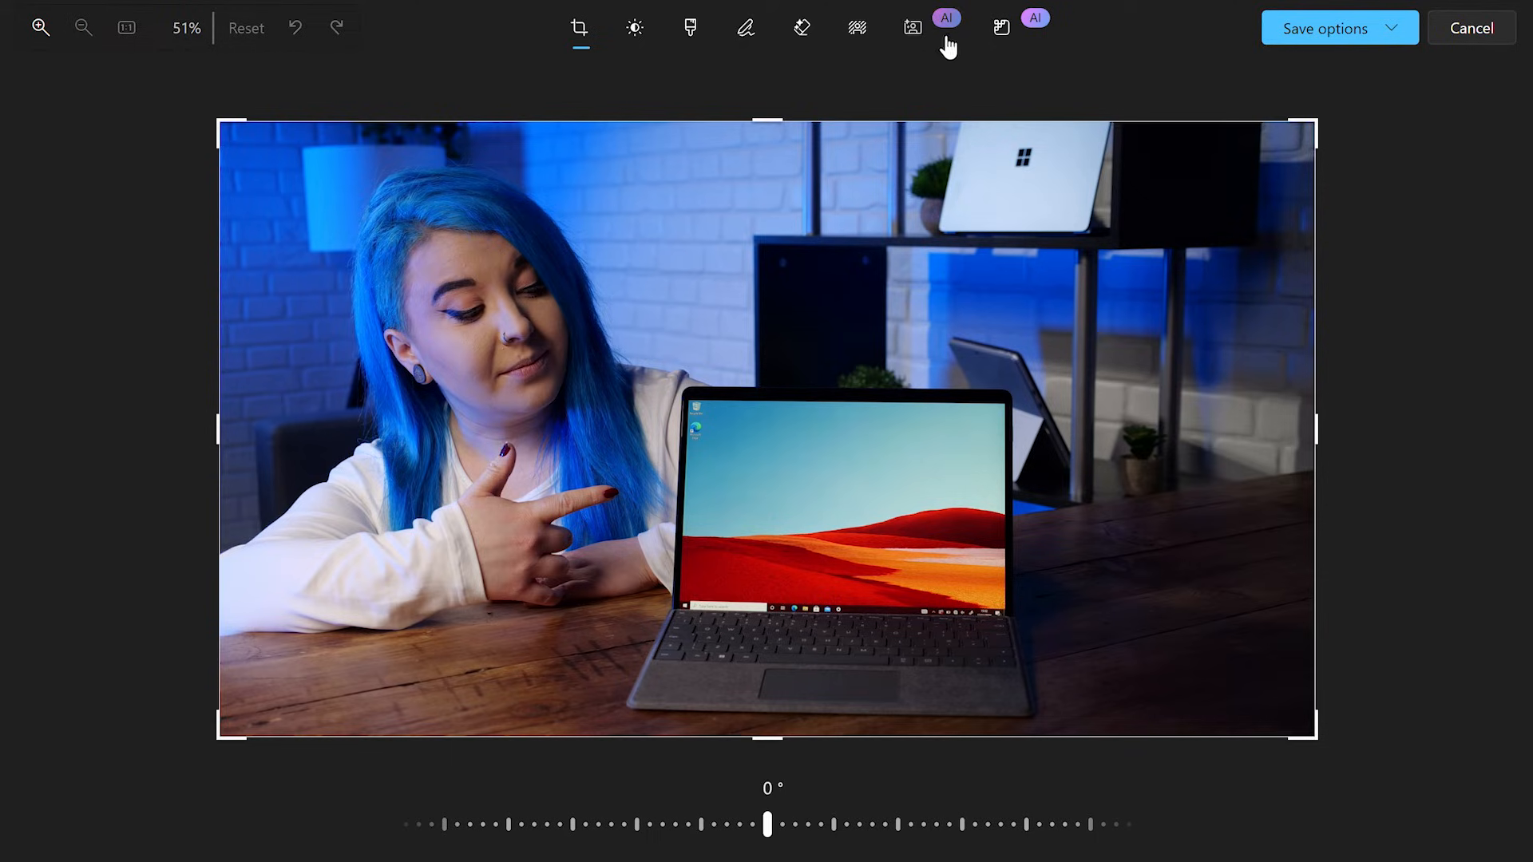
# Launch the Restyle image (AI) tool from the top toolbar
pyautogui.click(917, 29)
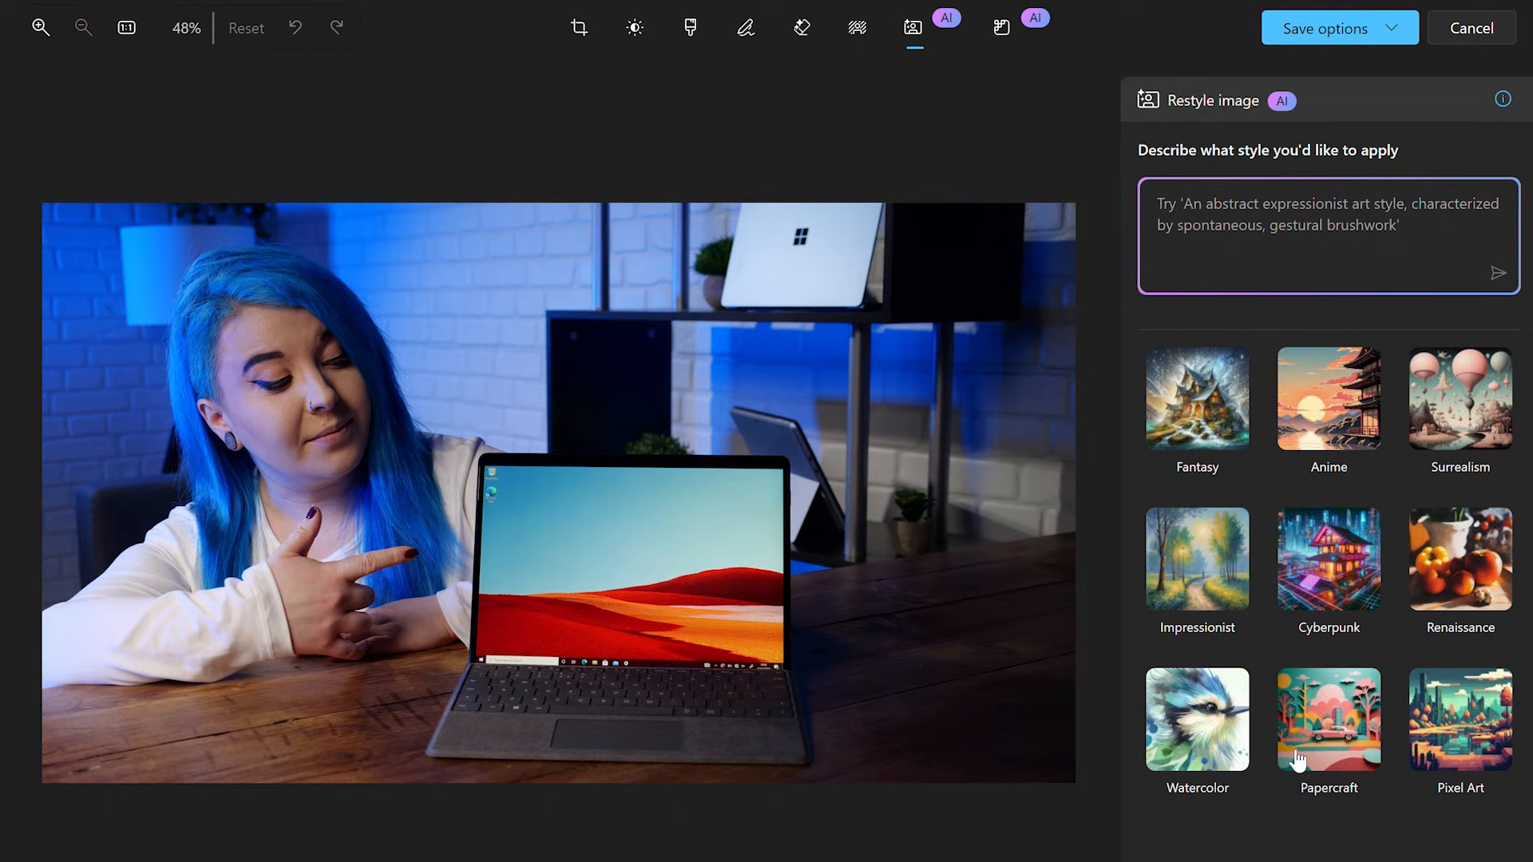
# Apply the Cyberpunk style at creativity 50, keeping the restyle limited to the background
pyautogui.click(1340, 578)
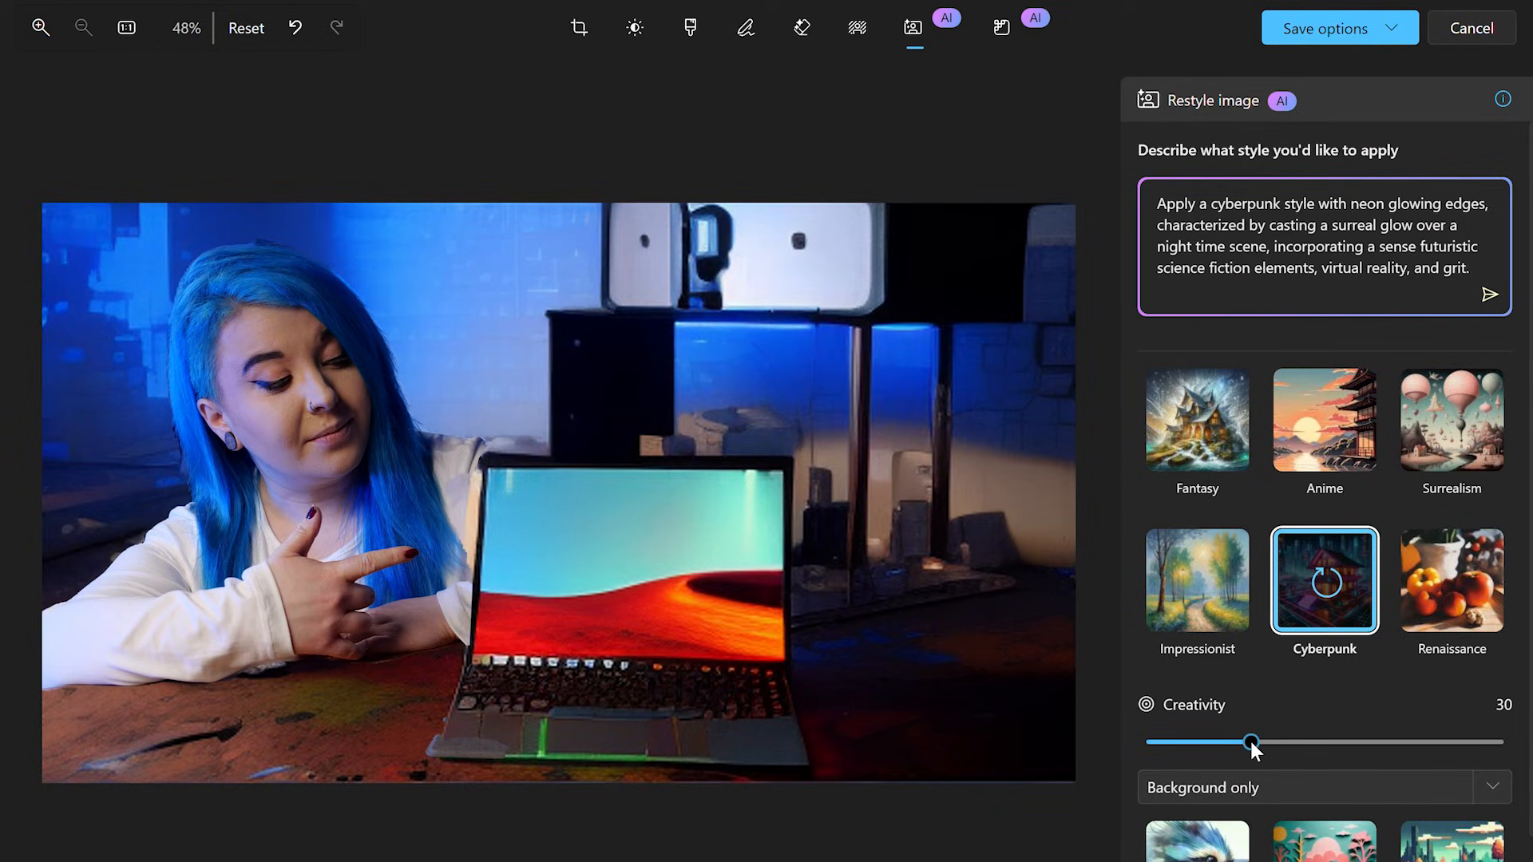
pyautogui.moveTo(1252, 745); pyautogui.dragTo(1323, 742)
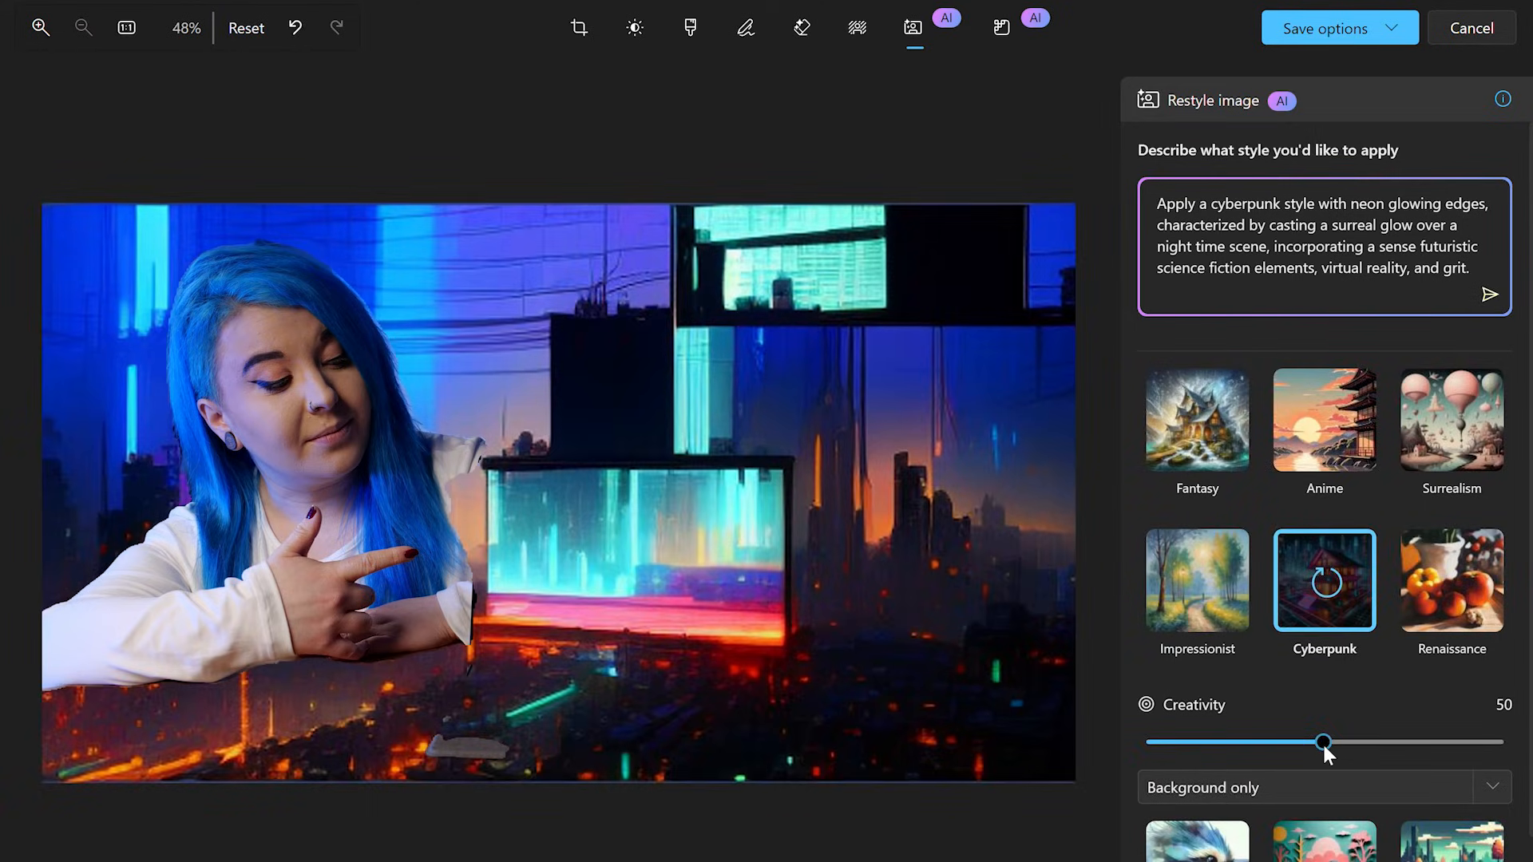
pyautogui.click(1305, 787)
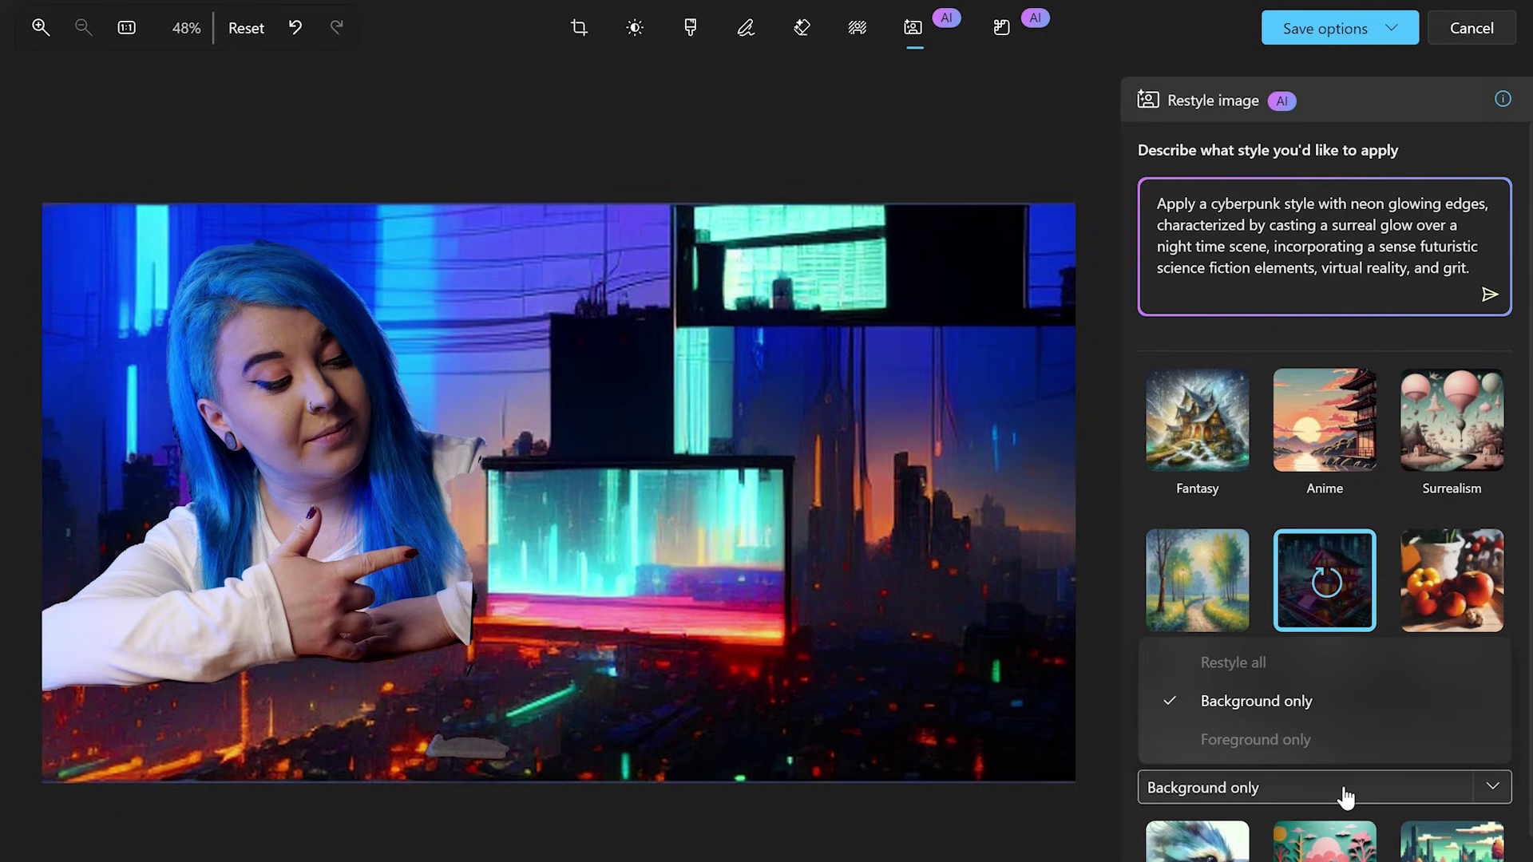
pyautogui.click(1277, 742)
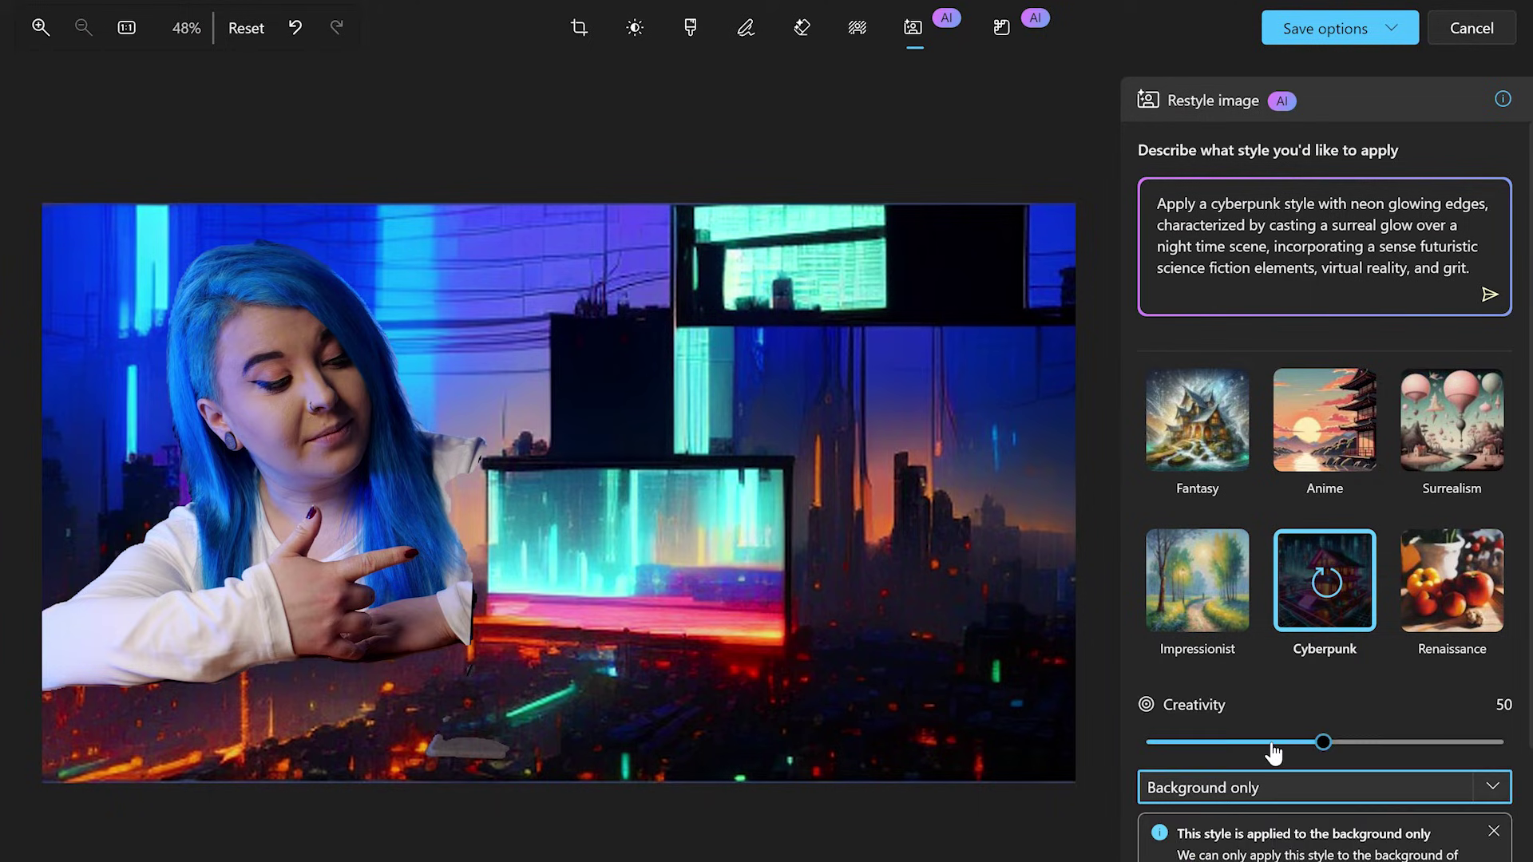
pyautogui.click(1319, 788)
pyautogui.click(1297, 692)
pyautogui.click(1278, 792)
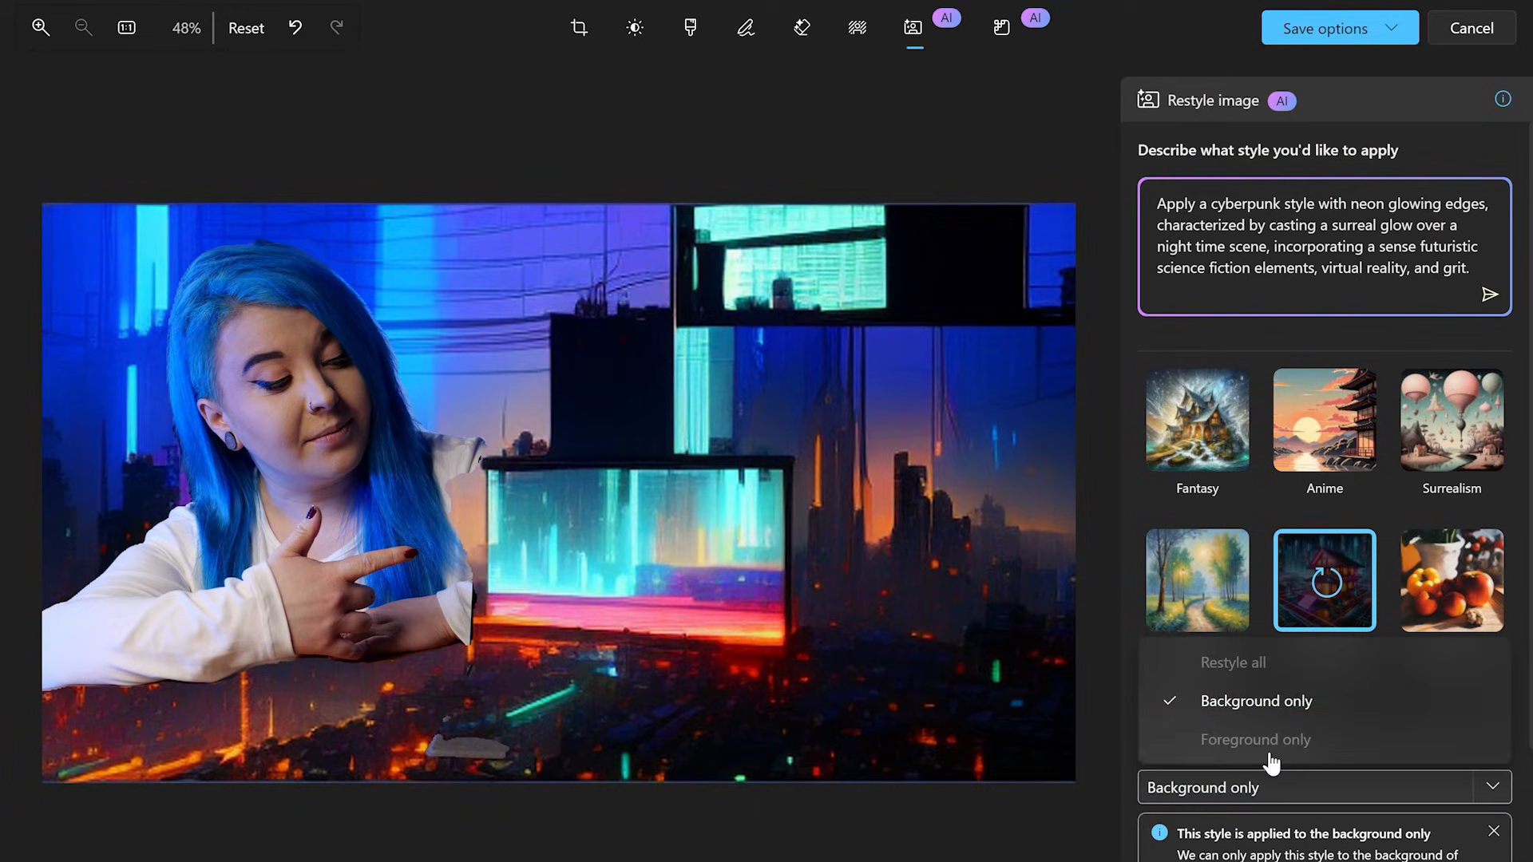
# Try the Anime and then Surrealism styles on the background
pyautogui.click(1320, 445)
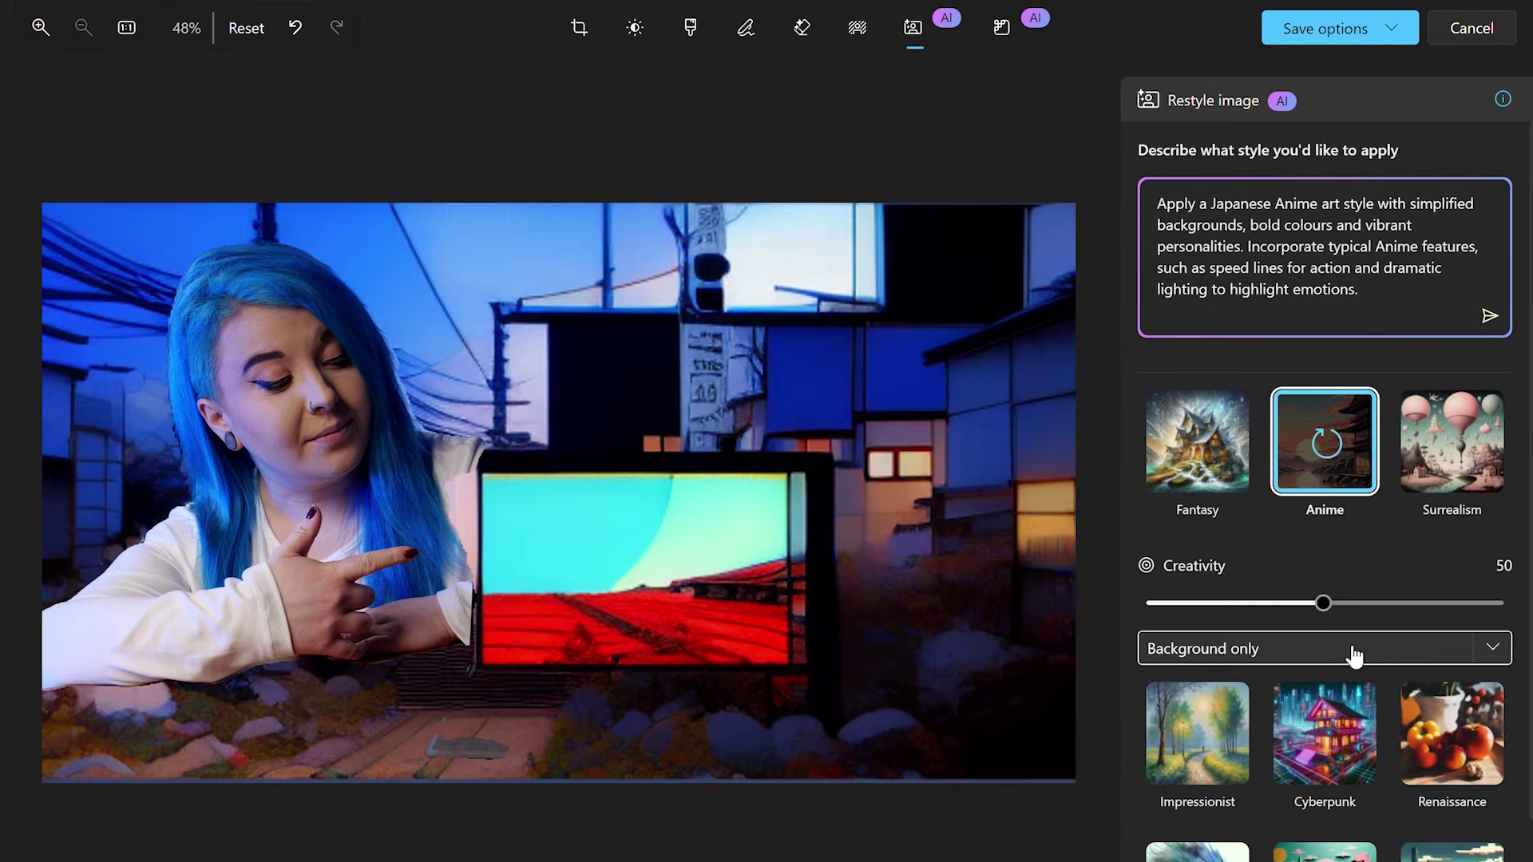
pyautogui.click(1323, 648)
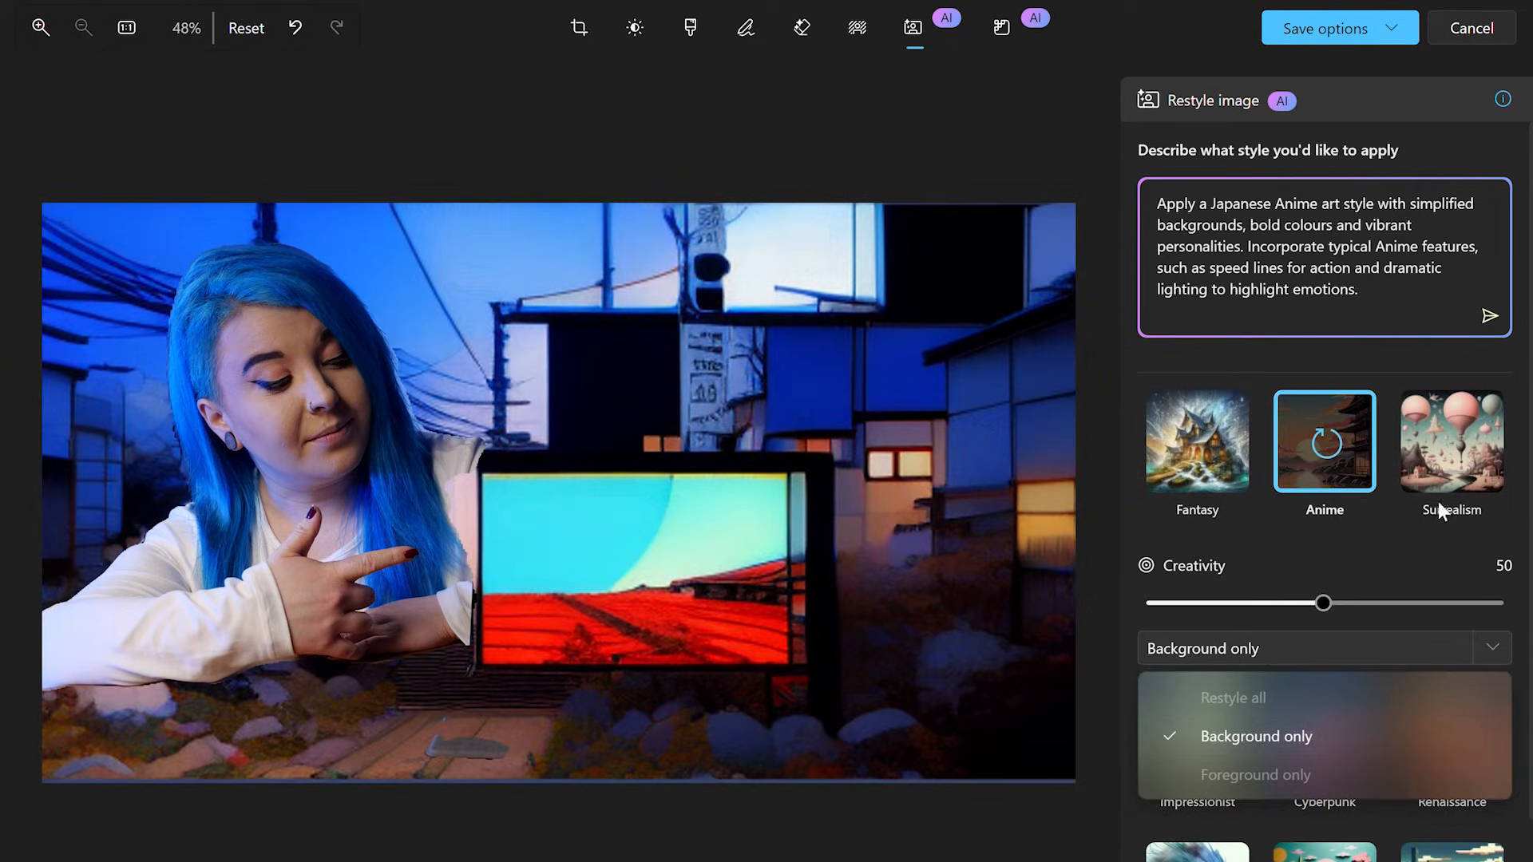
pyautogui.click(1457, 453)
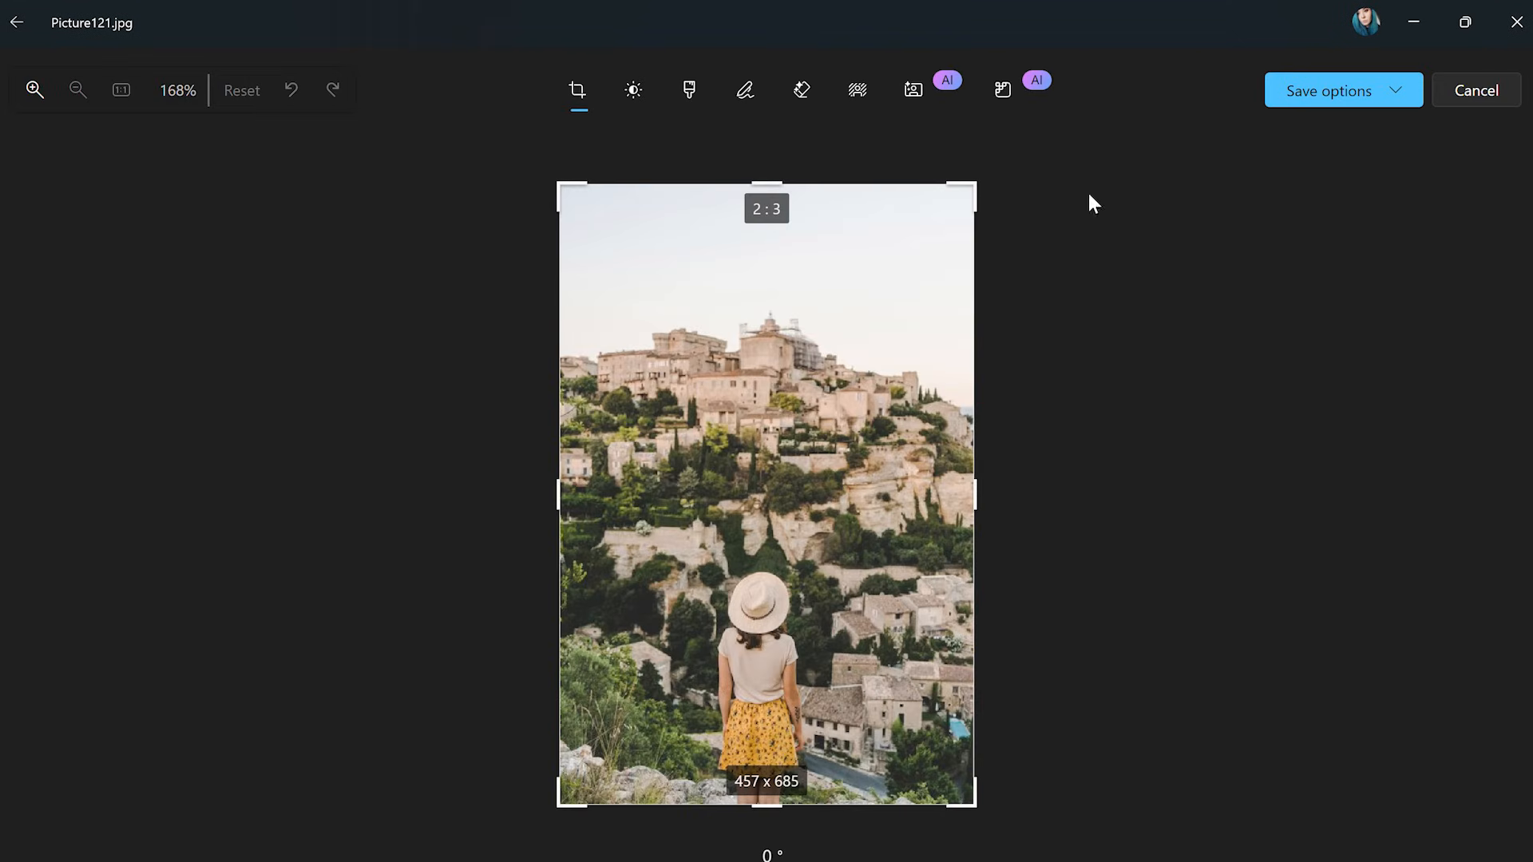
# Upscale Picture121.jpg 3x to 1371 x 2055 with Super resolution, compare before/after, and fit to window
pyautogui.click(1003, 90)
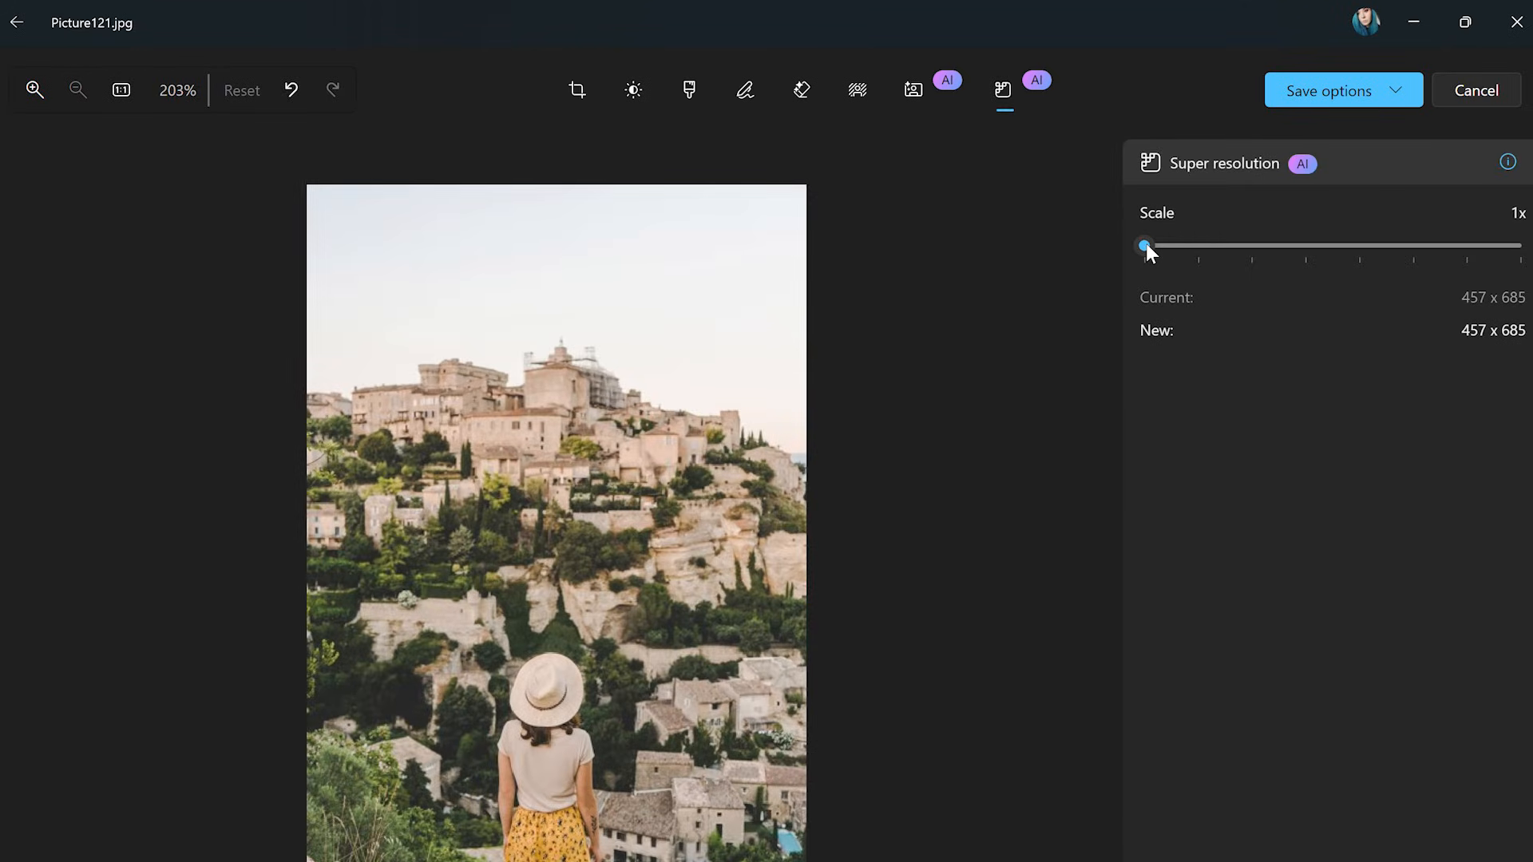
pyautogui.moveTo(1196, 246); pyautogui.dragTo(1250, 247)
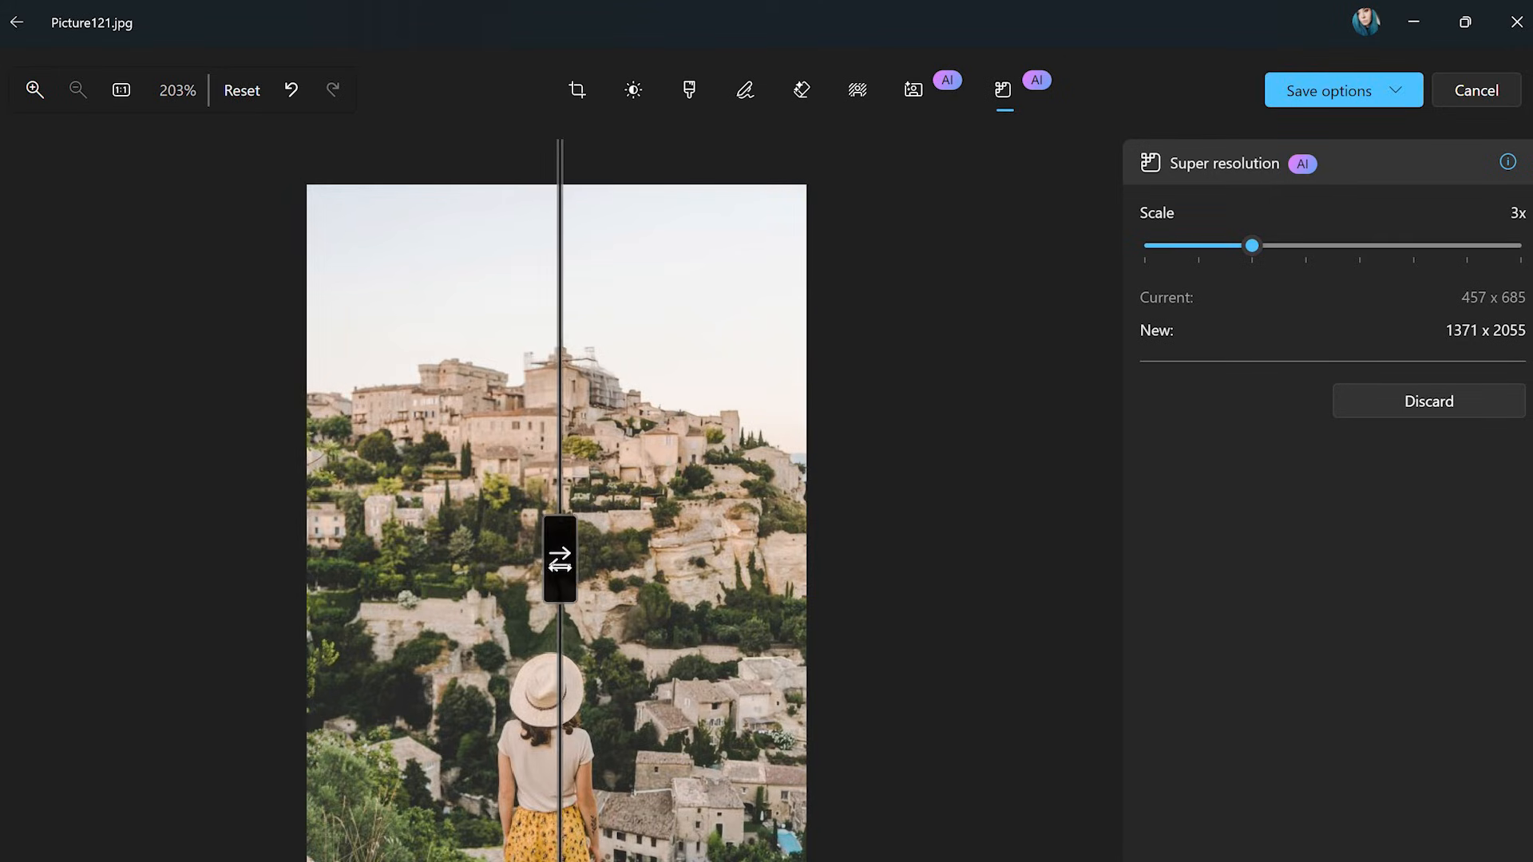
pyautogui.moveTo(559, 564); pyautogui.dragTo(327, 627)
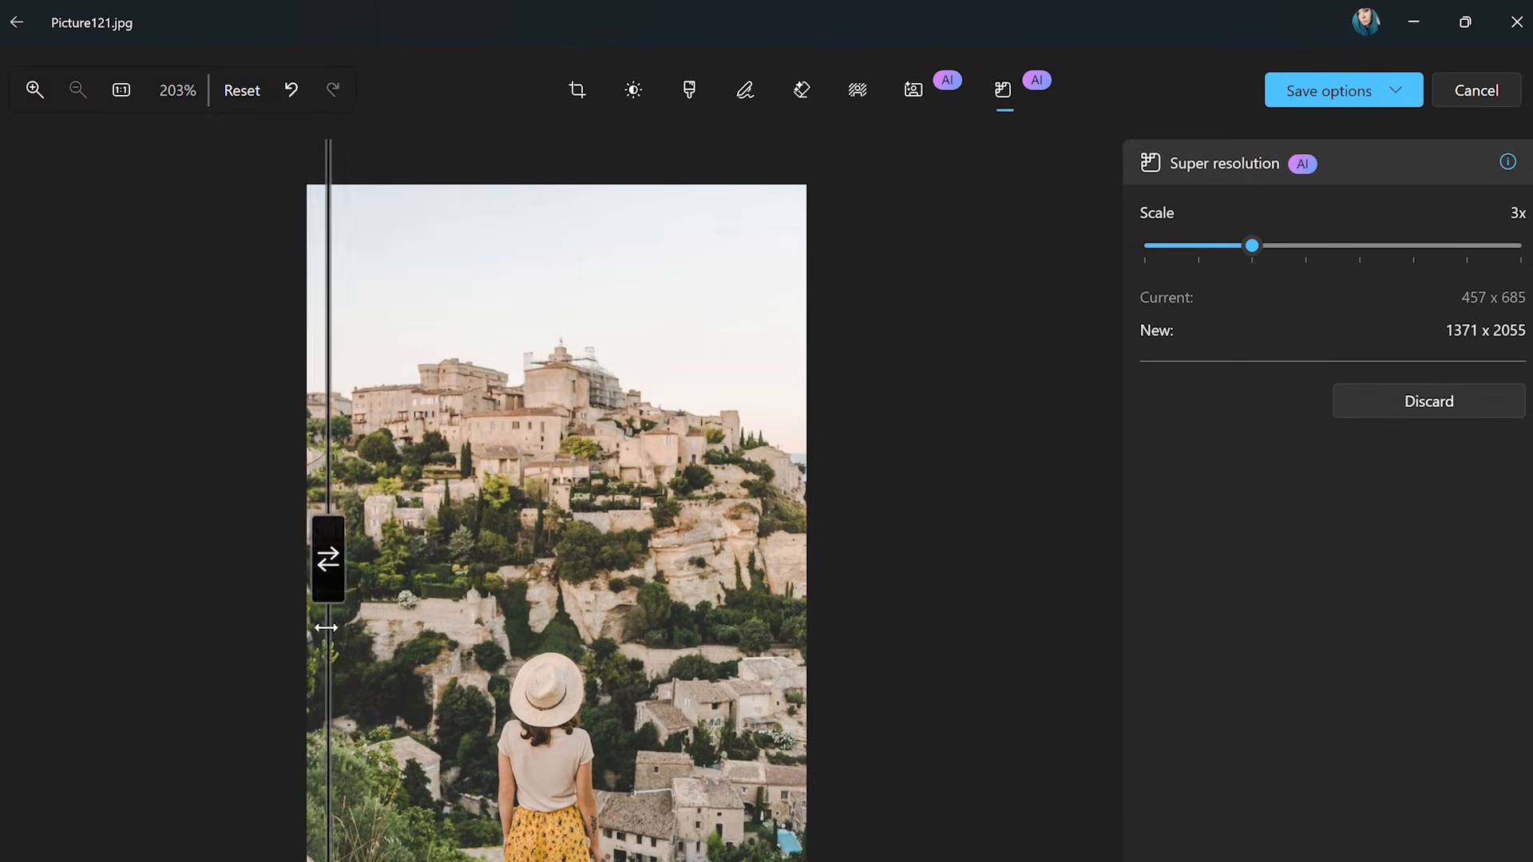
pyautogui.moveTo(325, 627)
pyautogui.mouseDown()
pyautogui.moveTo(730, 628)
pyautogui.moveTo(439, 674)
pyautogui.mouseUp()
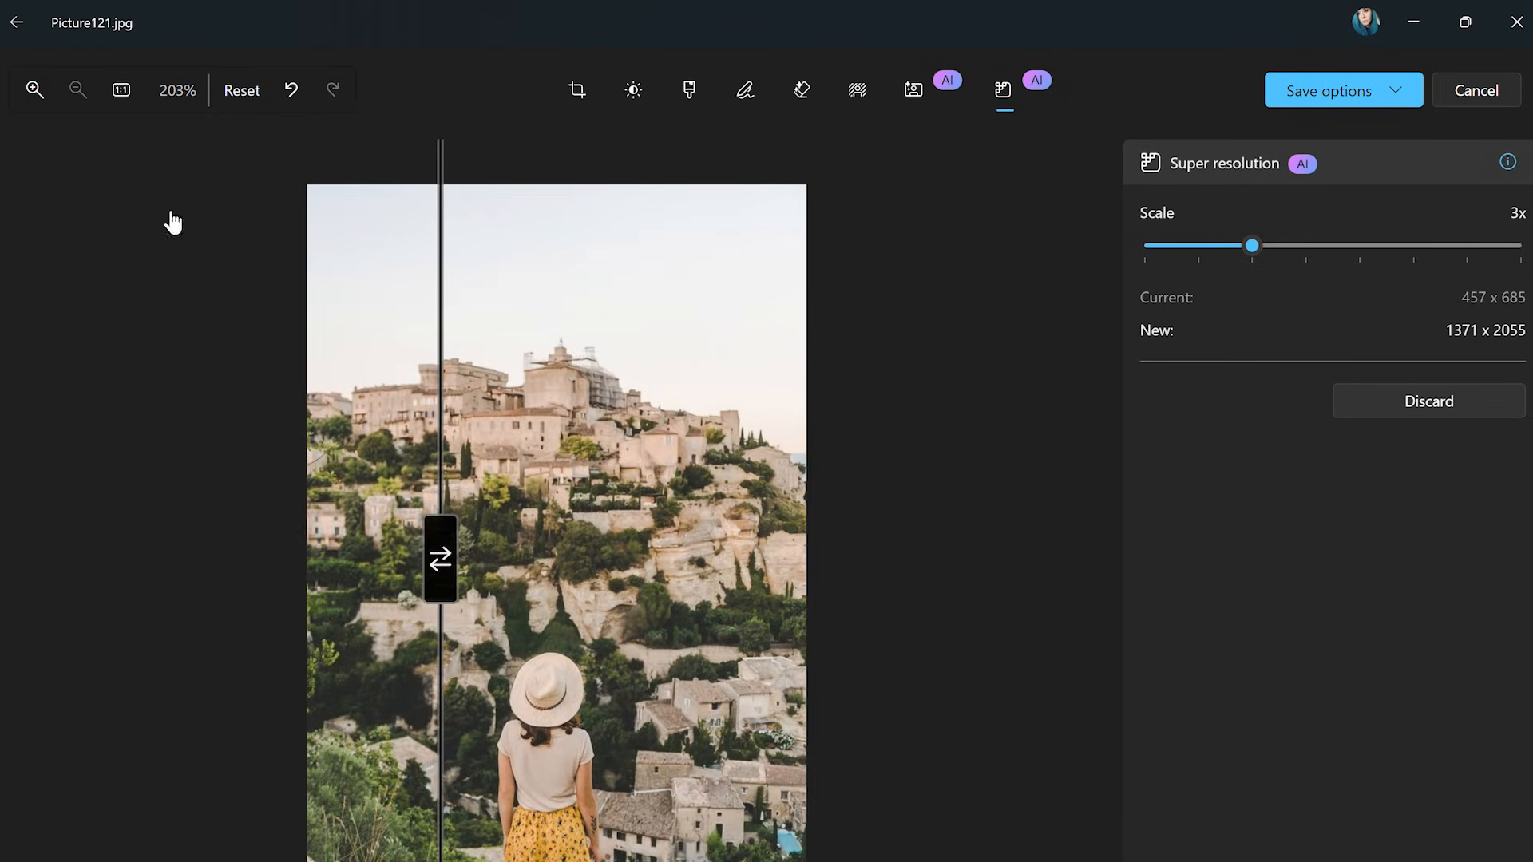
pyautogui.click(121, 90)
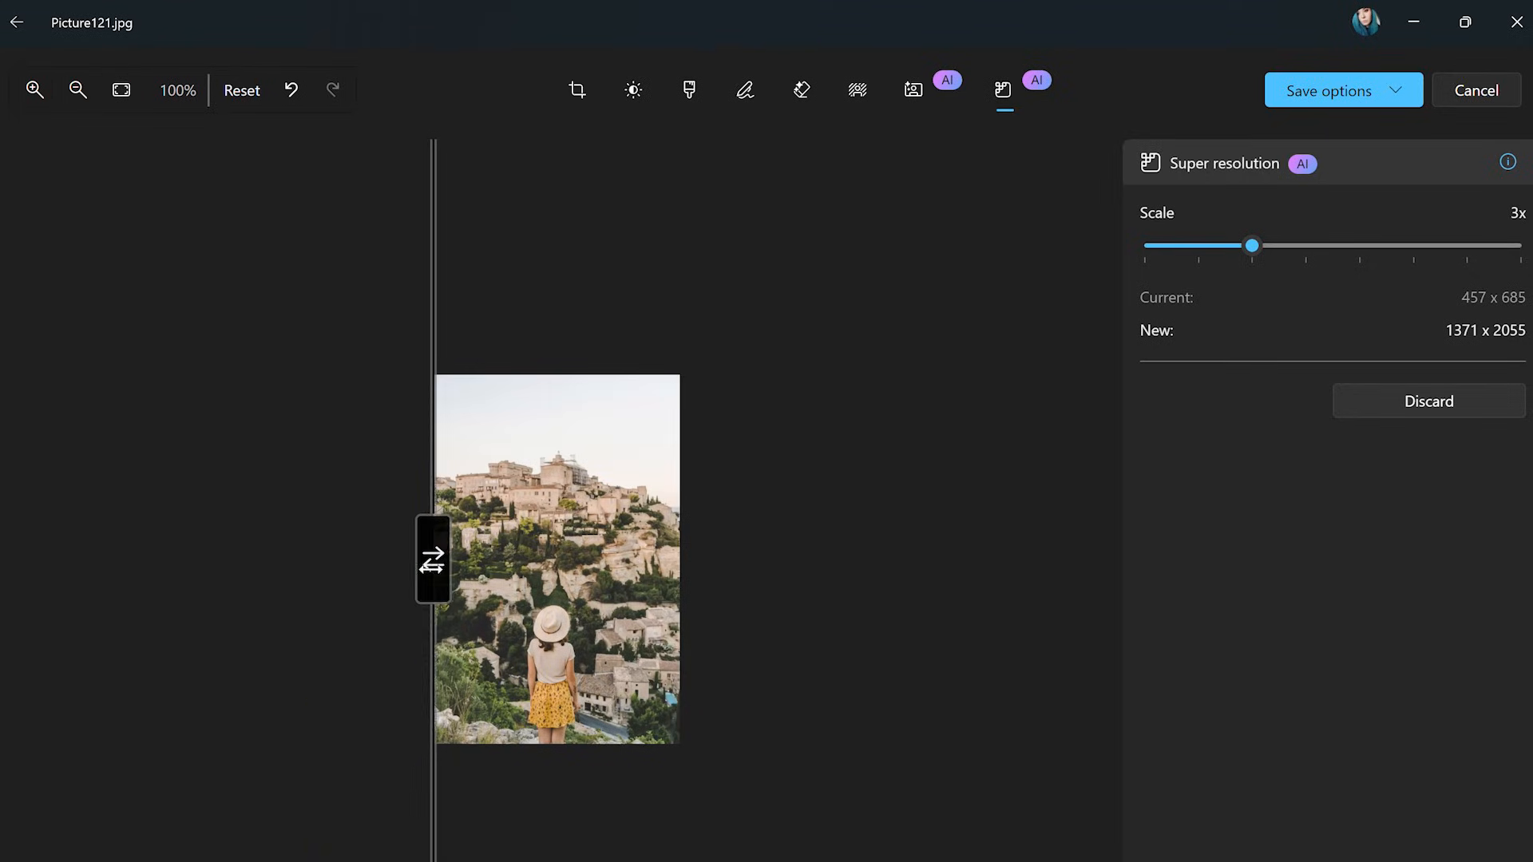
pyautogui.moveTo(440, 610)
pyautogui.mouseDown()
pyautogui.moveTo(652, 575)
pyautogui.moveTo(496, 614)
pyautogui.mouseUp()
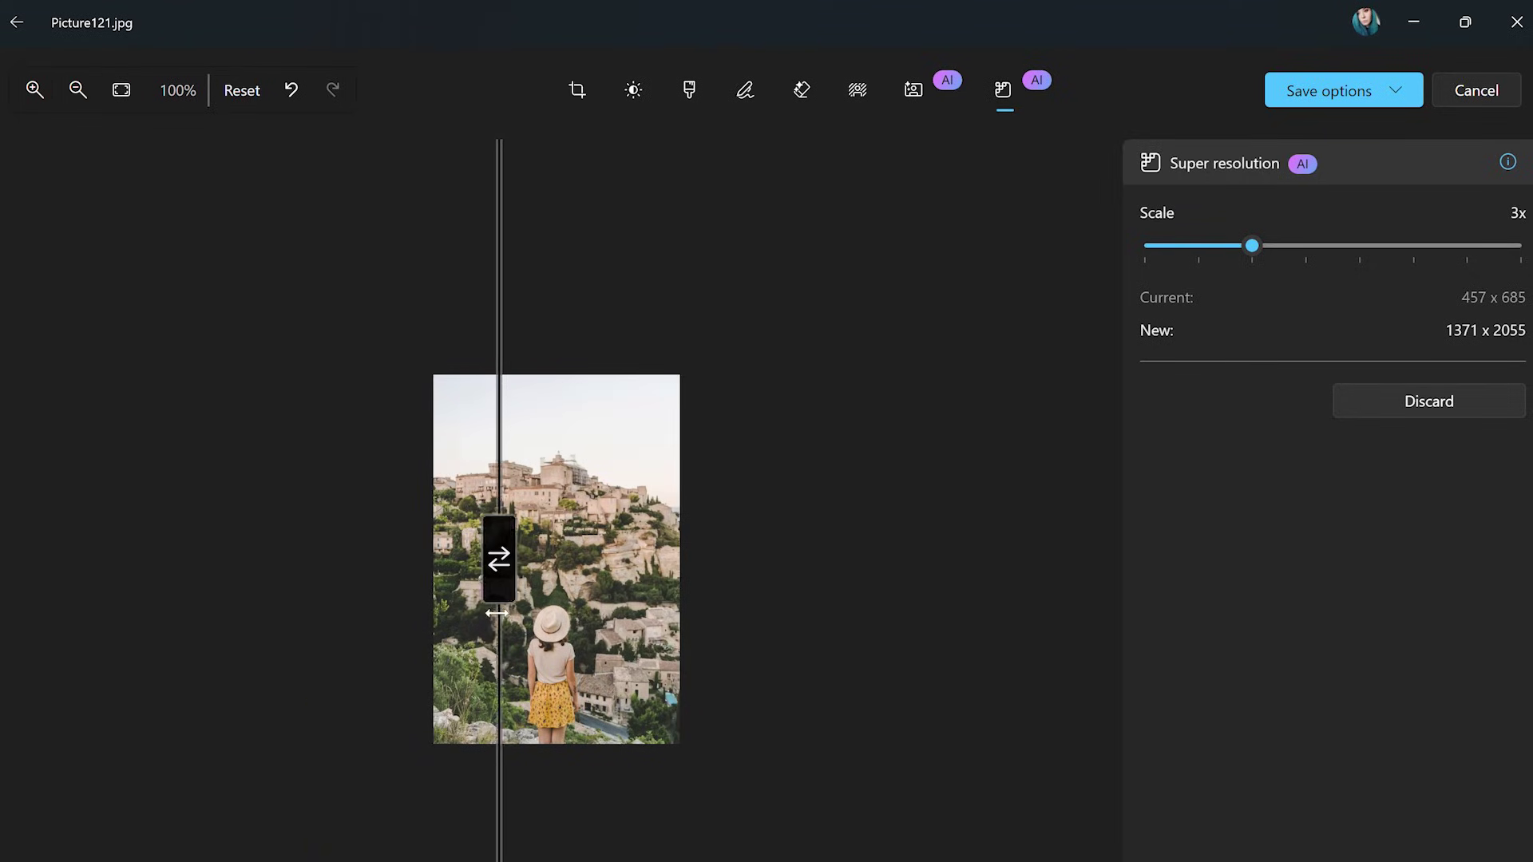
pyautogui.click(32, 93)
pyautogui.click(32, 93)
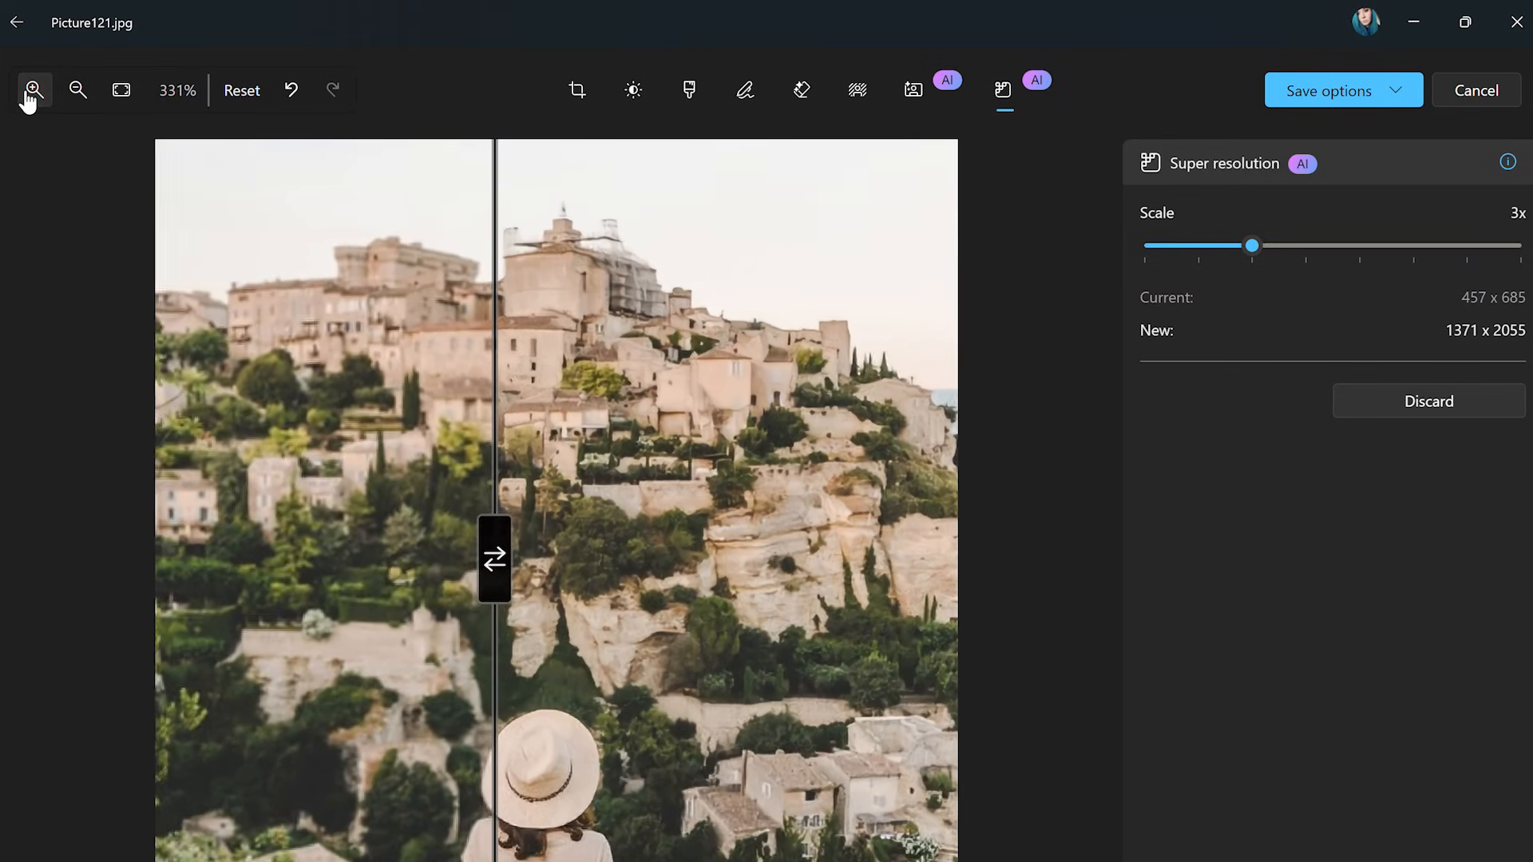
pyautogui.click(33, 94)
pyautogui.moveTo(499, 560)
pyautogui.mouseDown()
pyautogui.moveTo(727, 563)
pyautogui.moveTo(264, 564)
pyautogui.mouseUp()
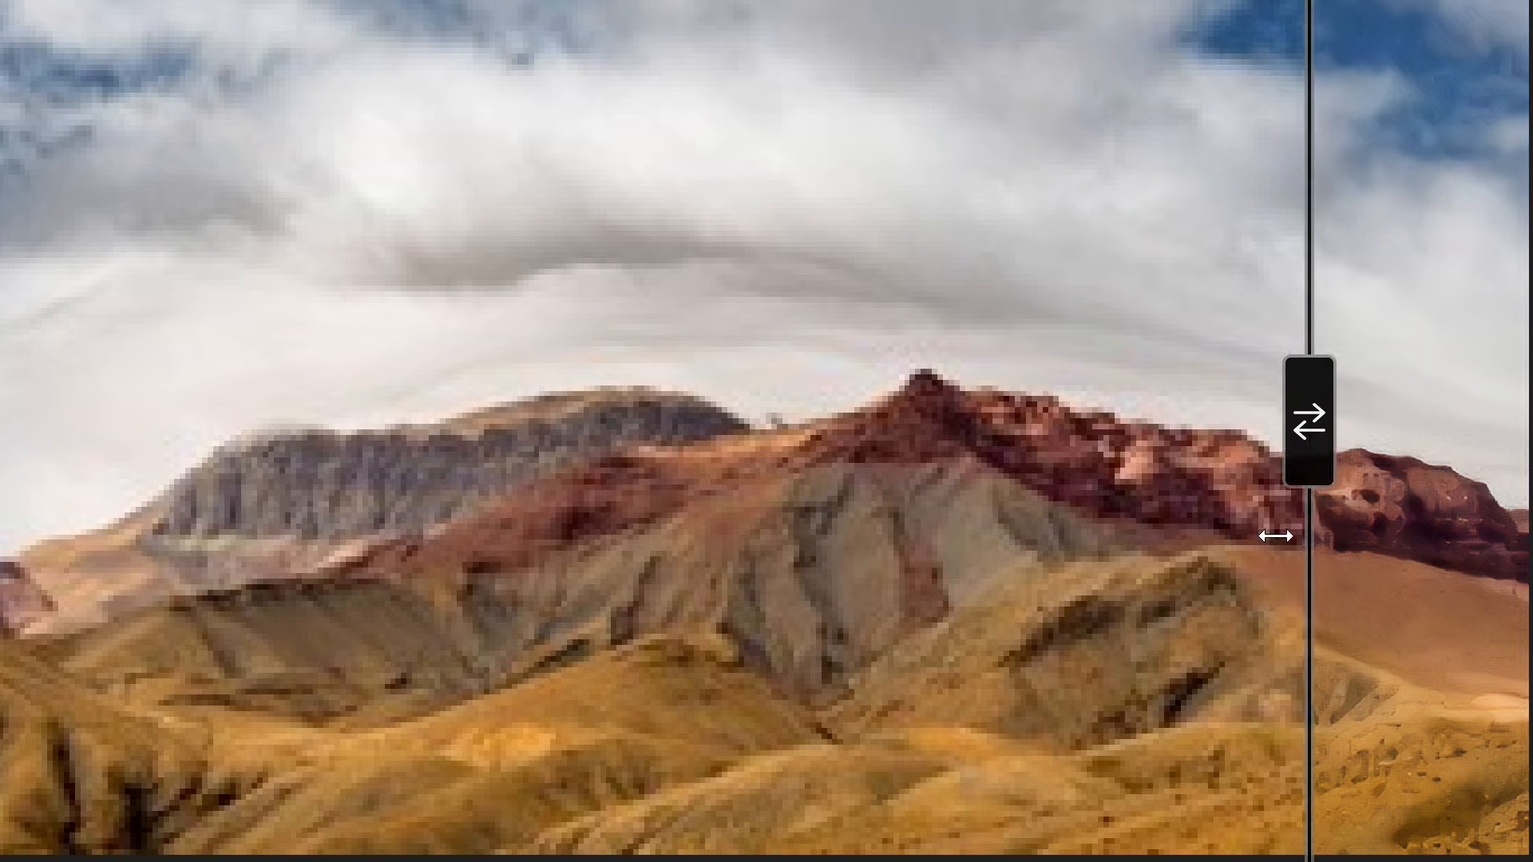
pyautogui.moveTo(3, 420); pyautogui.dragTo(911, 539)
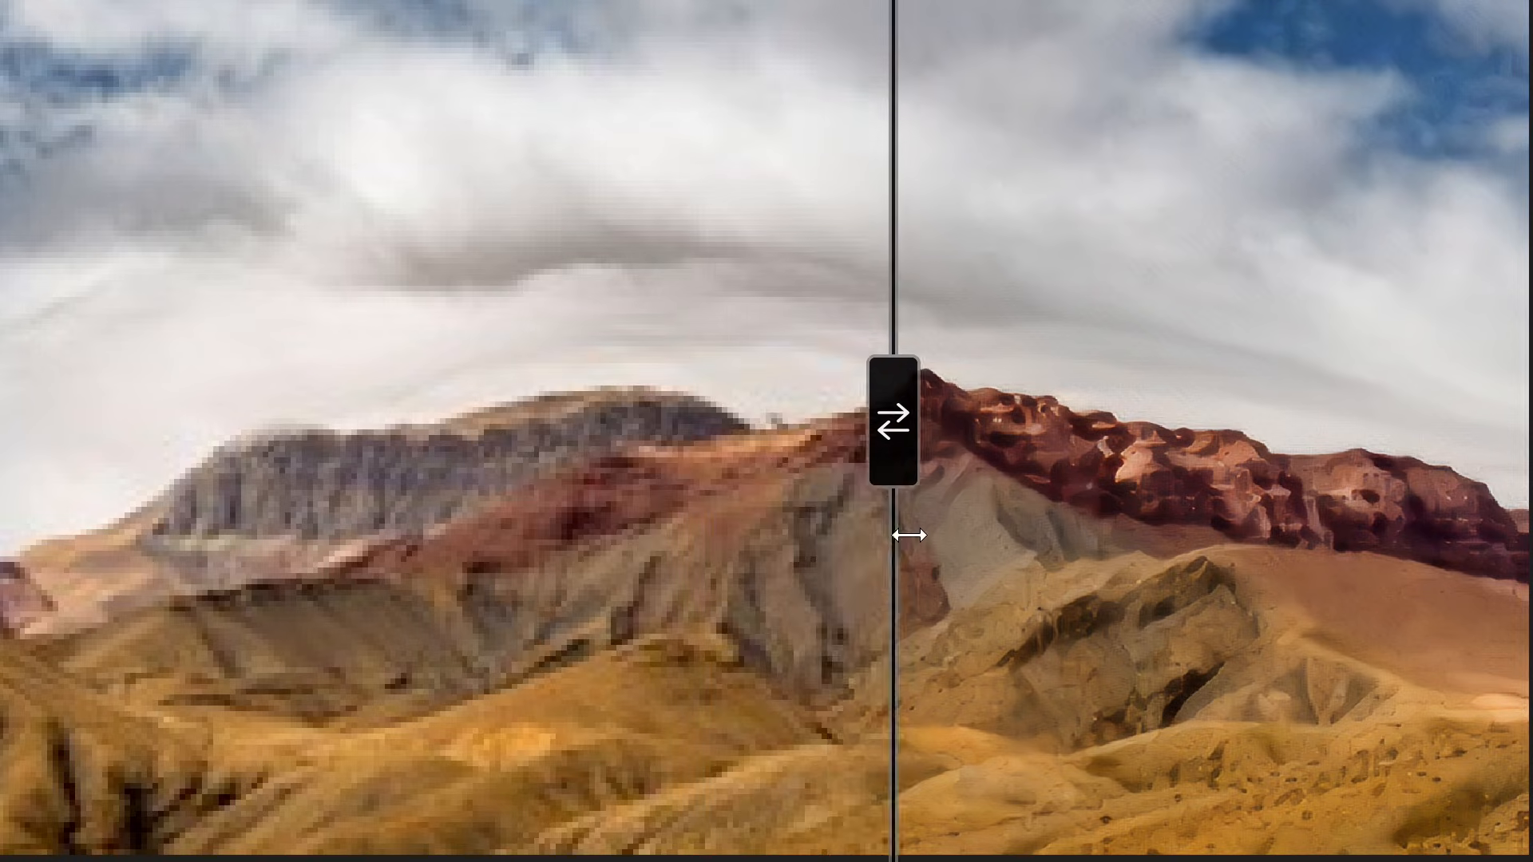